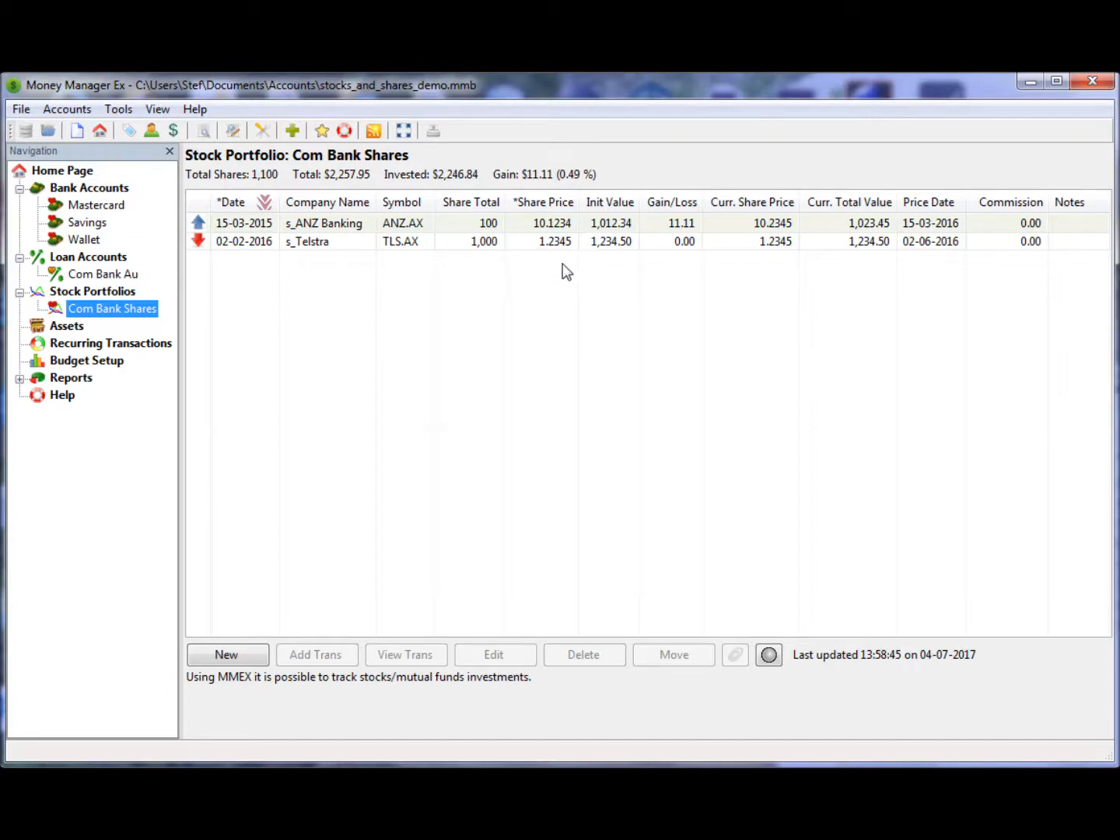
Open the s_ANZ Banking stock investment for editing, save it, and create its associated share account.
{"action": "left_click", "coordinate": [545, 225]}
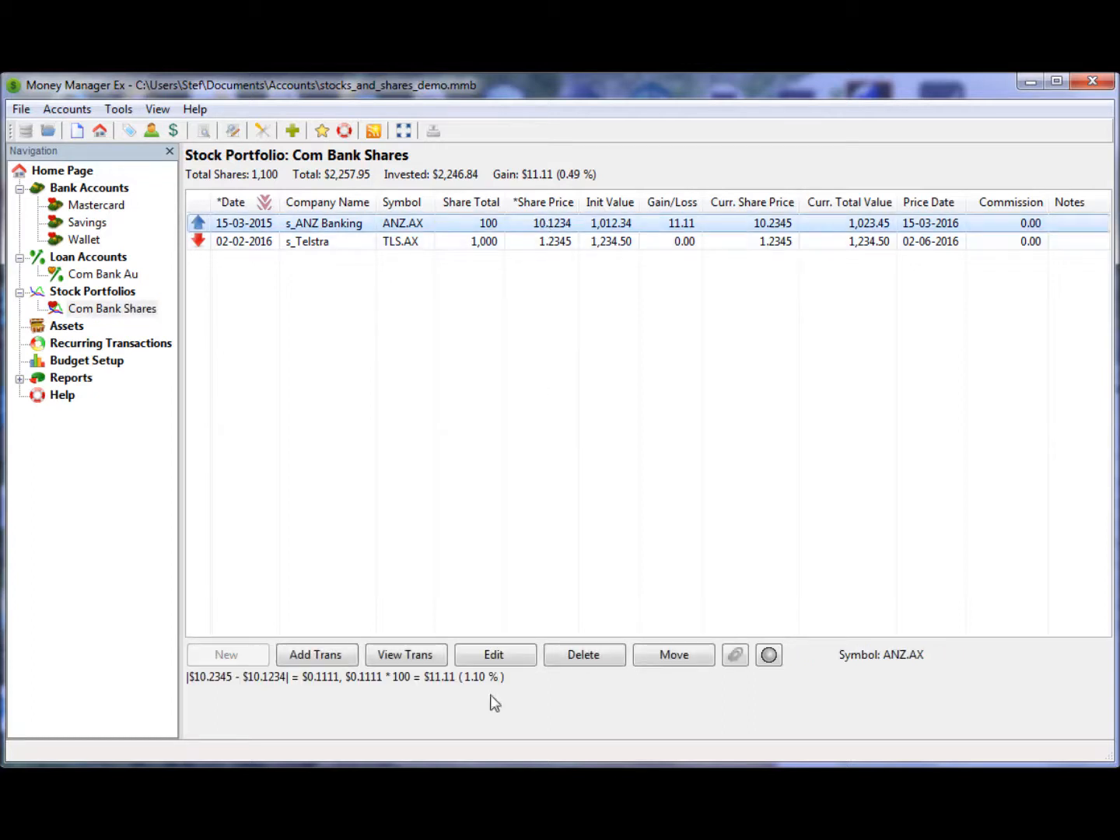
{"action": "left_click", "coordinate": [493, 654]}
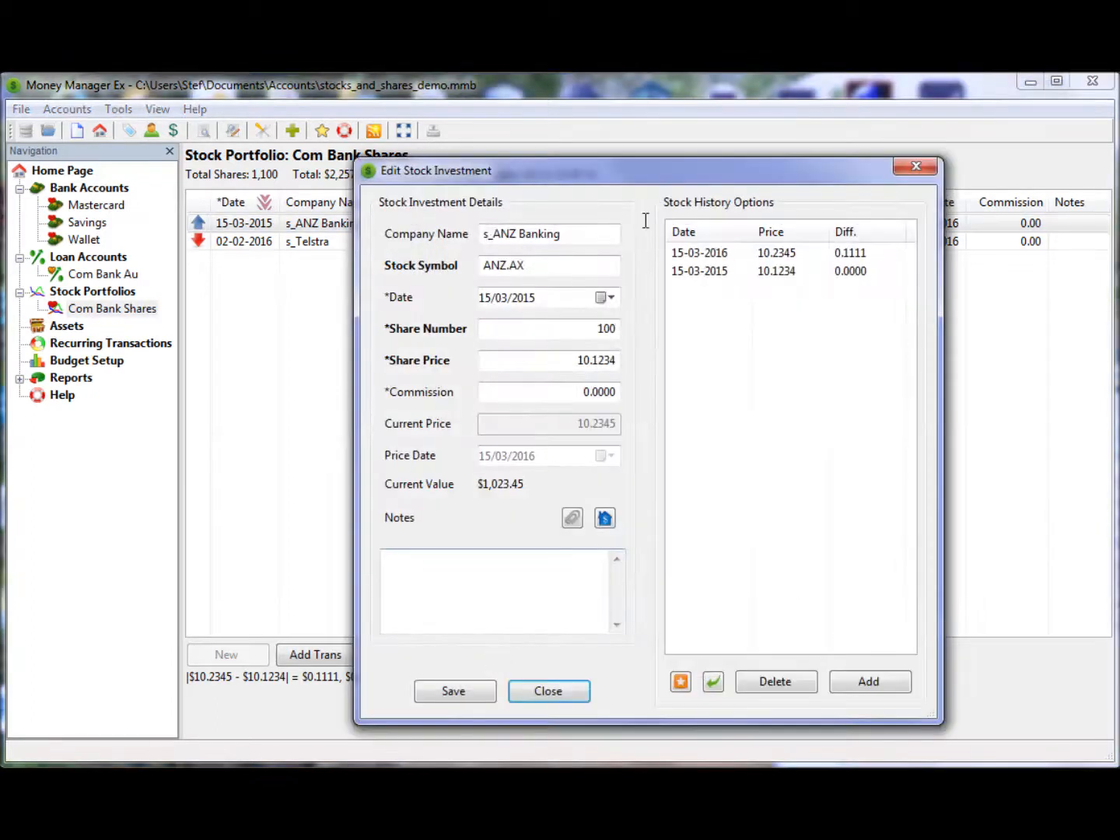
{"action": "left_click_drag", "start_coordinate": [715, 176], "coordinate": [432, 164]}
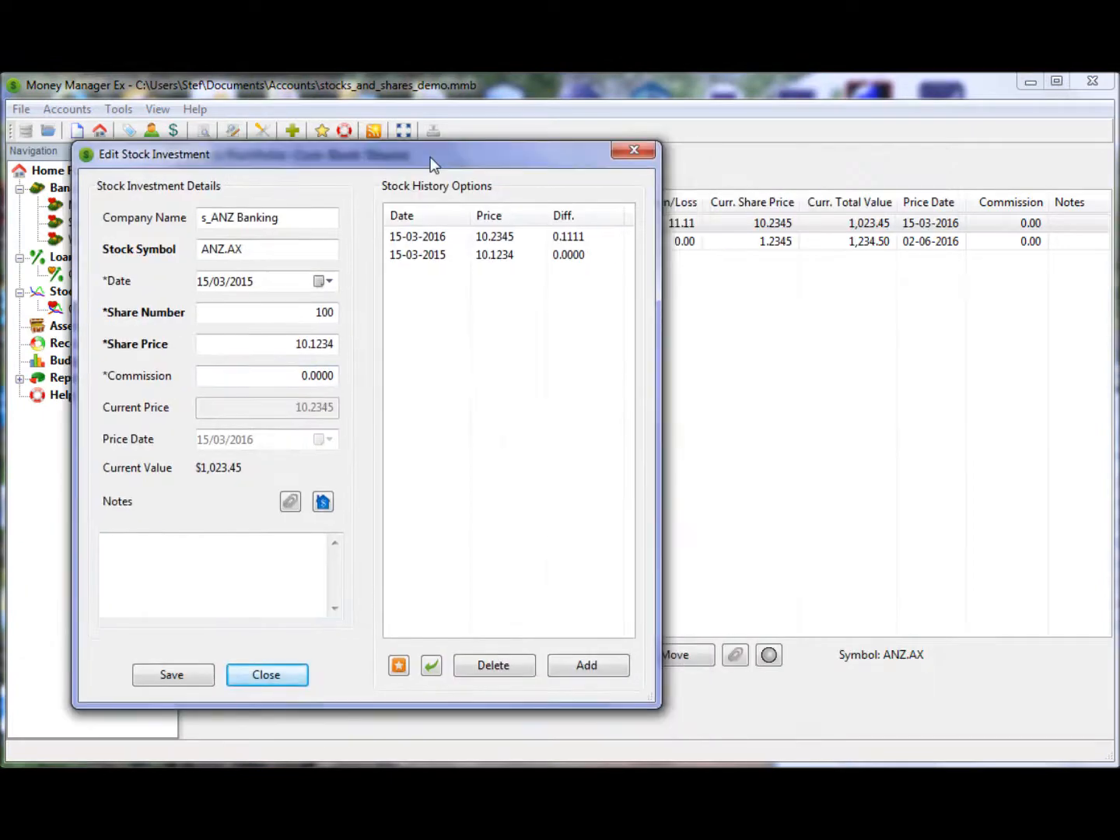
{"action": "left_click", "coordinate": [171, 677]}
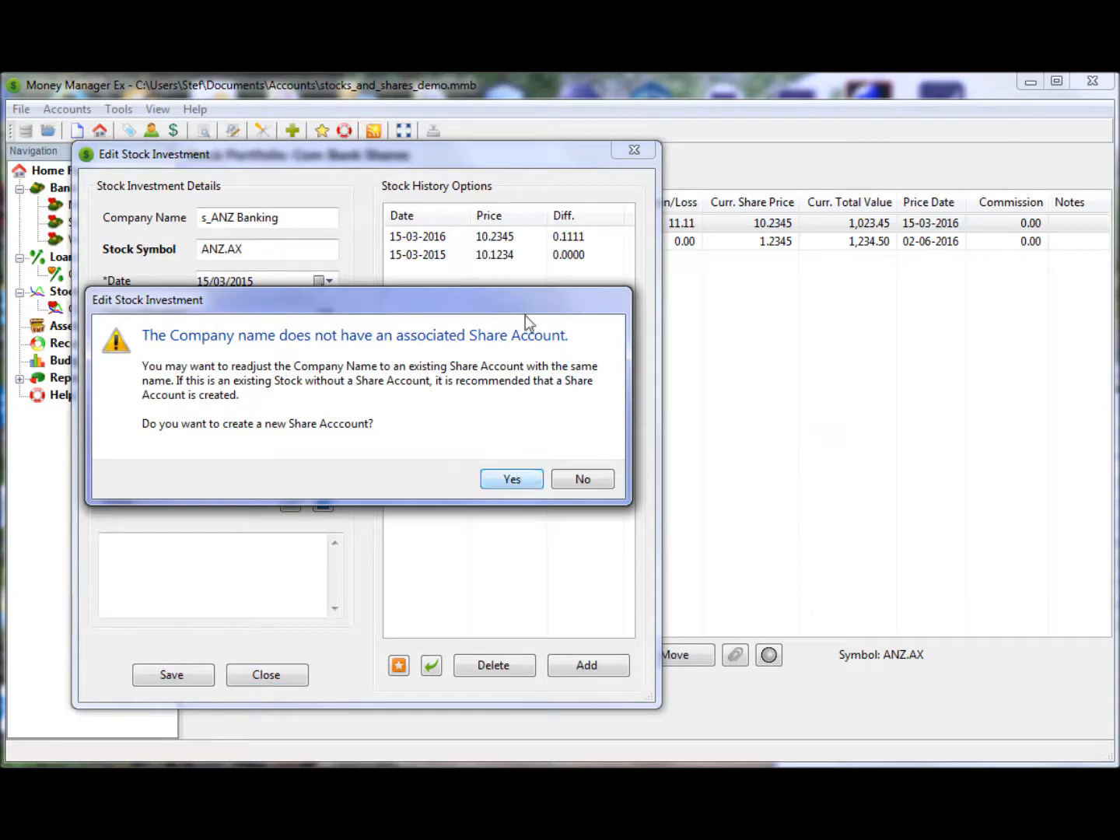
{"action": "left_click", "coordinate": [511, 480]}
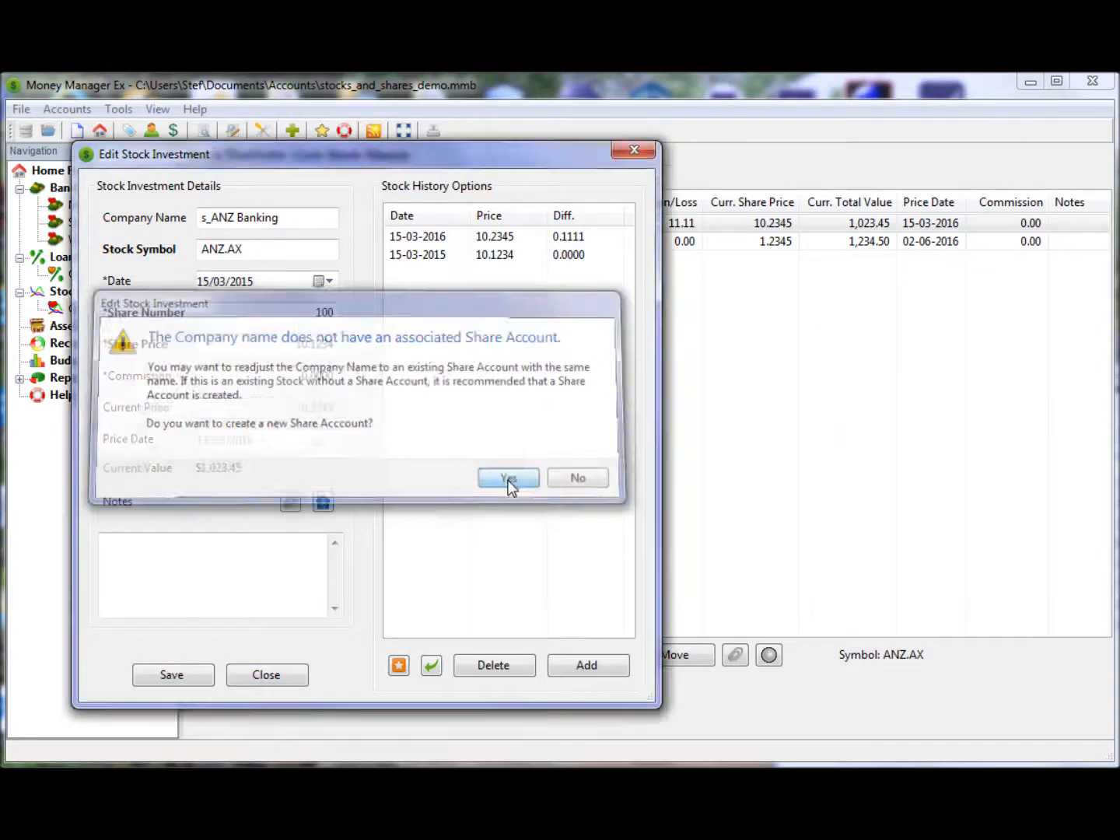
{"action": "left_click", "coordinate": [364, 636]}
Record the s_ANZ Banking share transaction with payee ANZ Banking Group and close the stock investment.
{"action": "left_click_drag", "start_coordinate": [395, 178], "coordinate": [795, 186]}
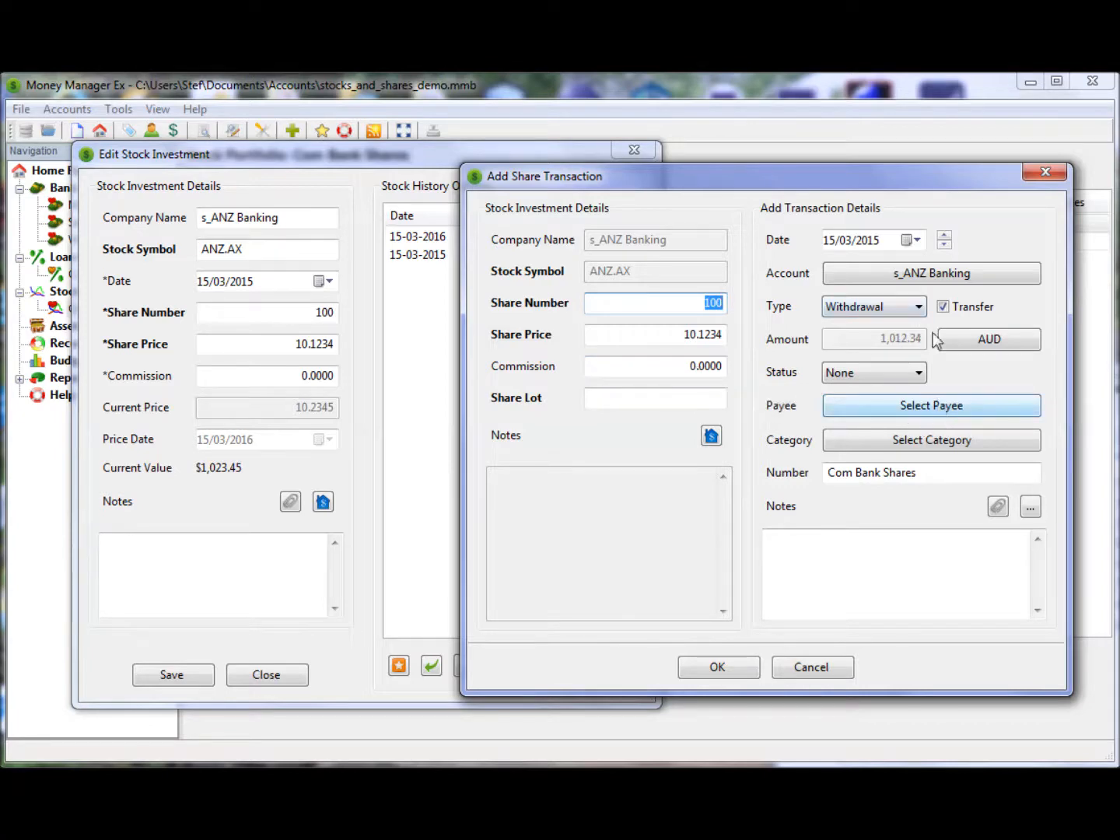
{"action": "left_click", "coordinate": [930, 407]}
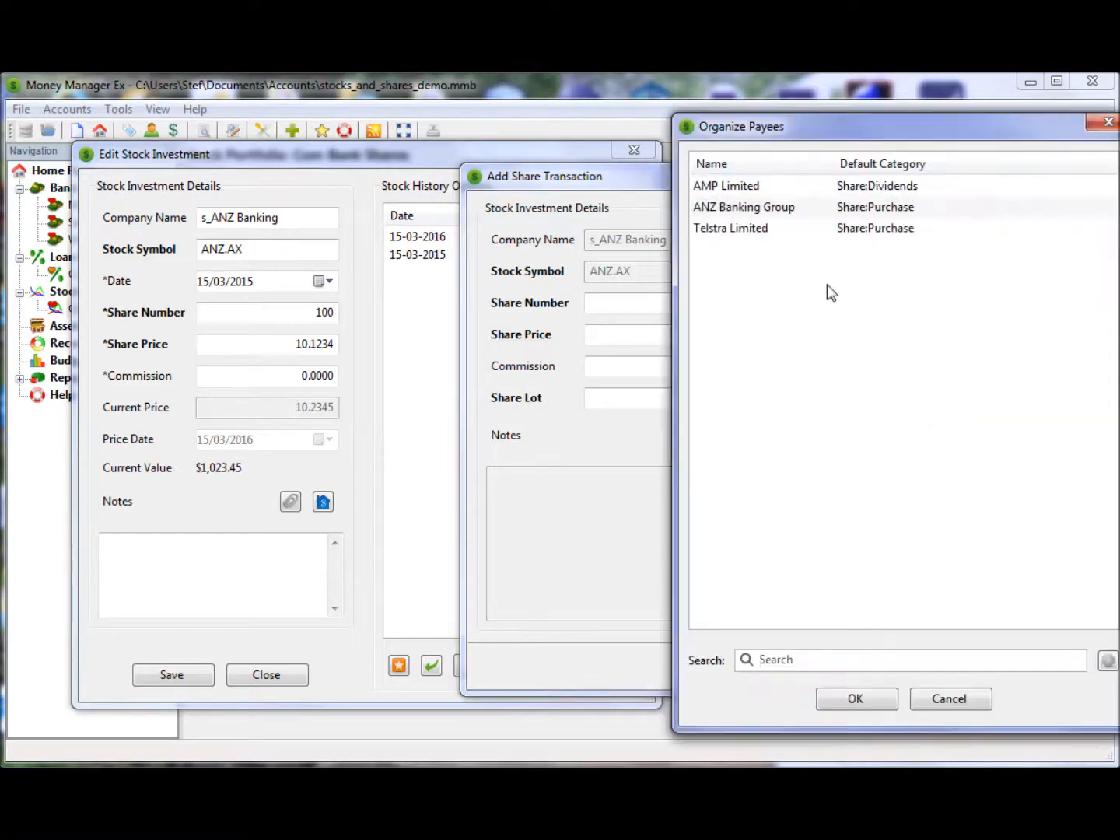
{"action": "left_click", "coordinate": [745, 210]}
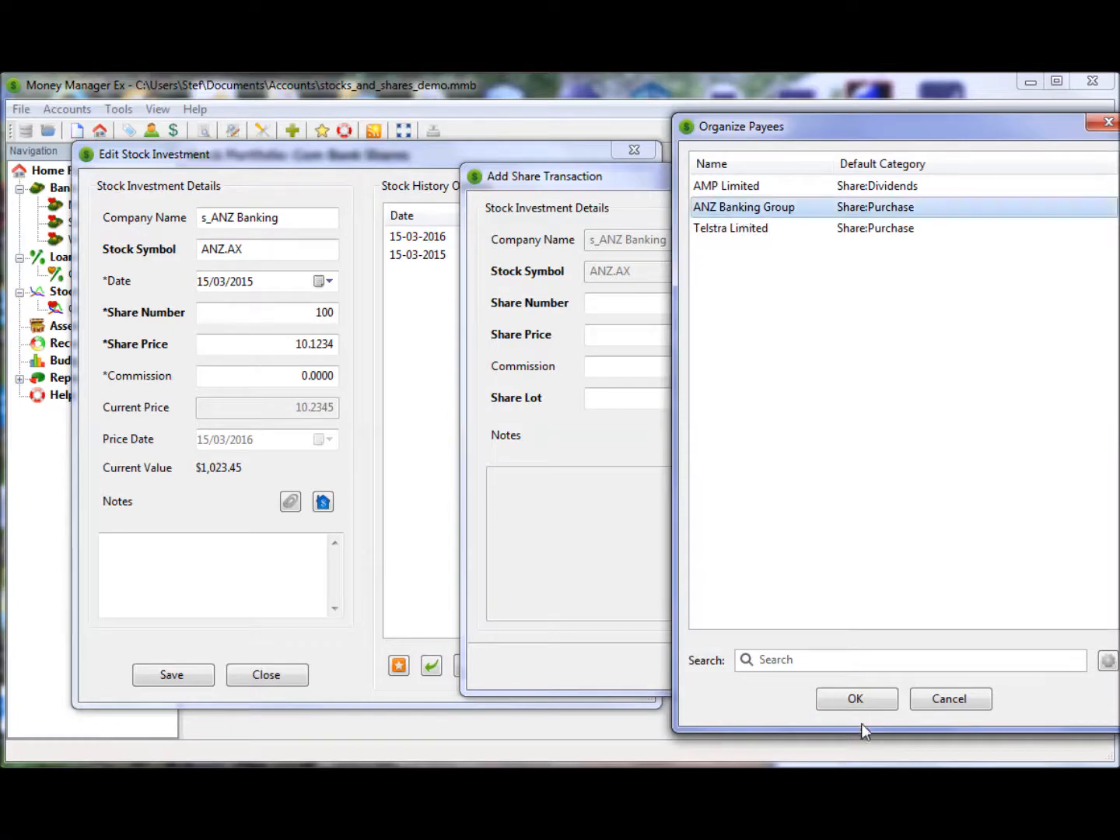
{"action": "left_click", "coordinate": [859, 700]}
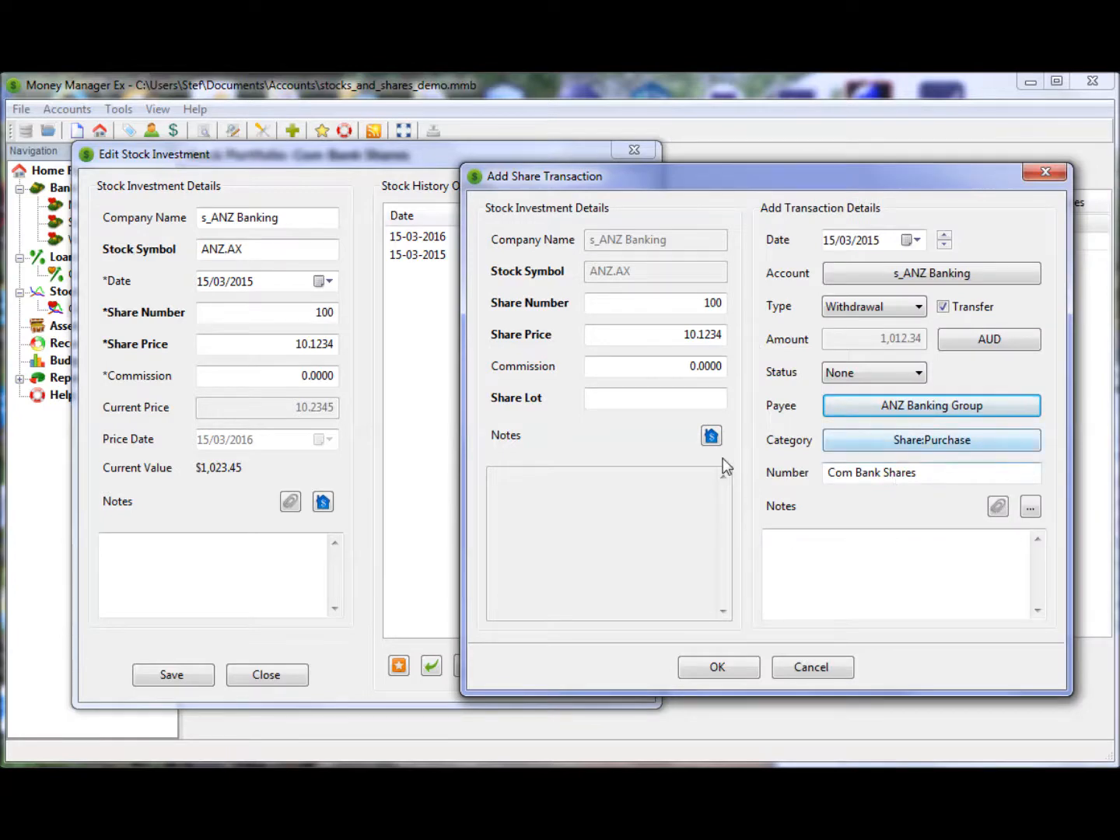
{"action": "left_click", "coordinate": [717, 666]}
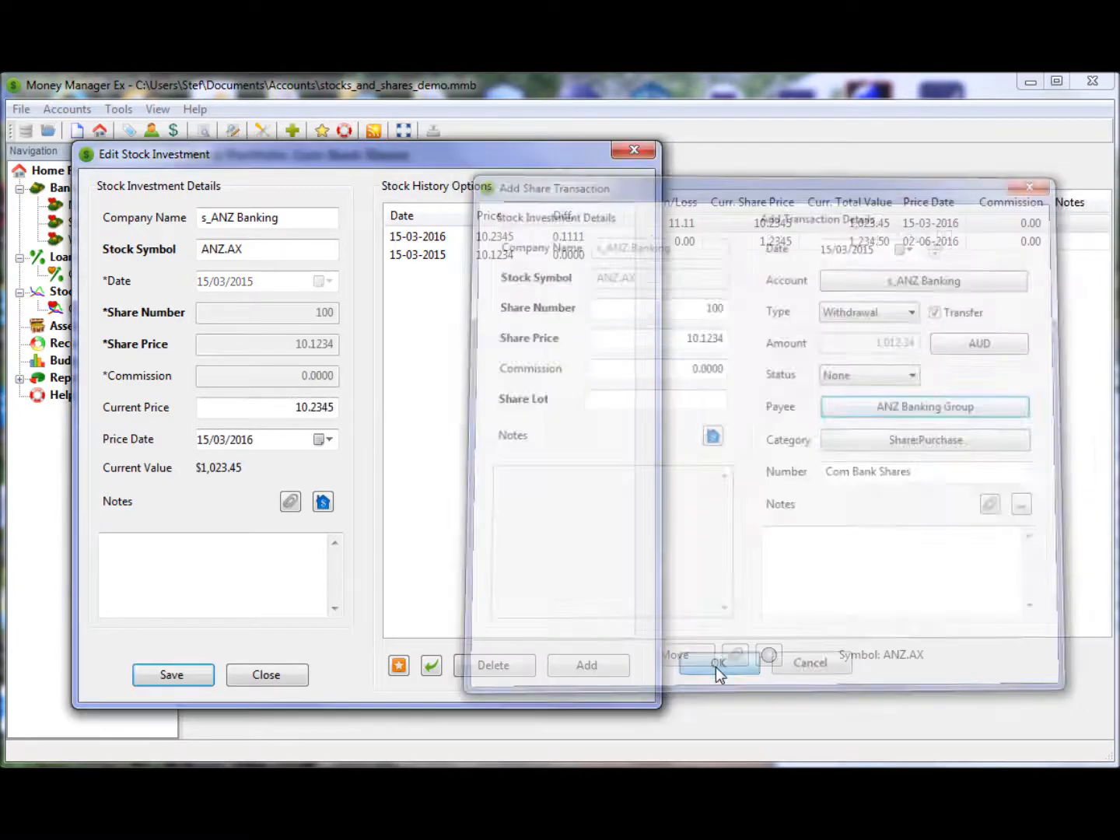
{"action": "key", "text": "Escape"}
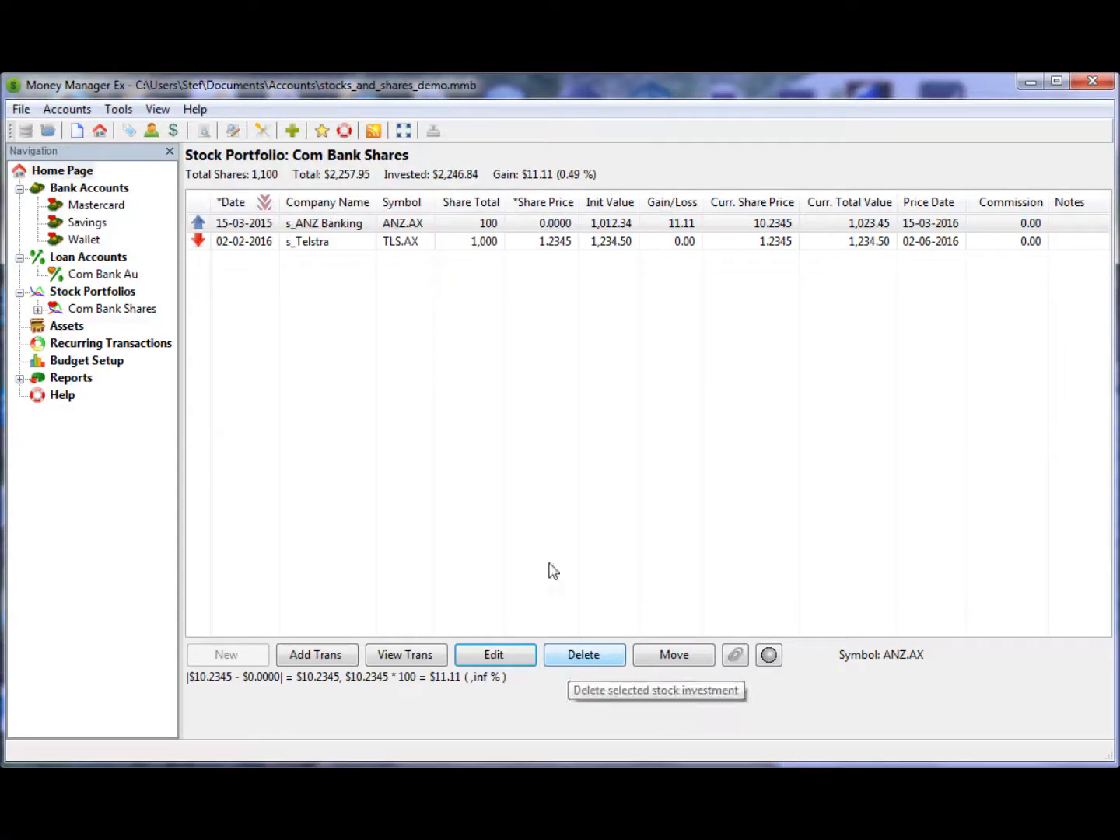
Open the s_Telstra stock investment for editing, save it, and create its associated share account.
{"action": "left_click", "coordinate": [564, 242]}
{"action": "left_click", "coordinate": [501, 655]}
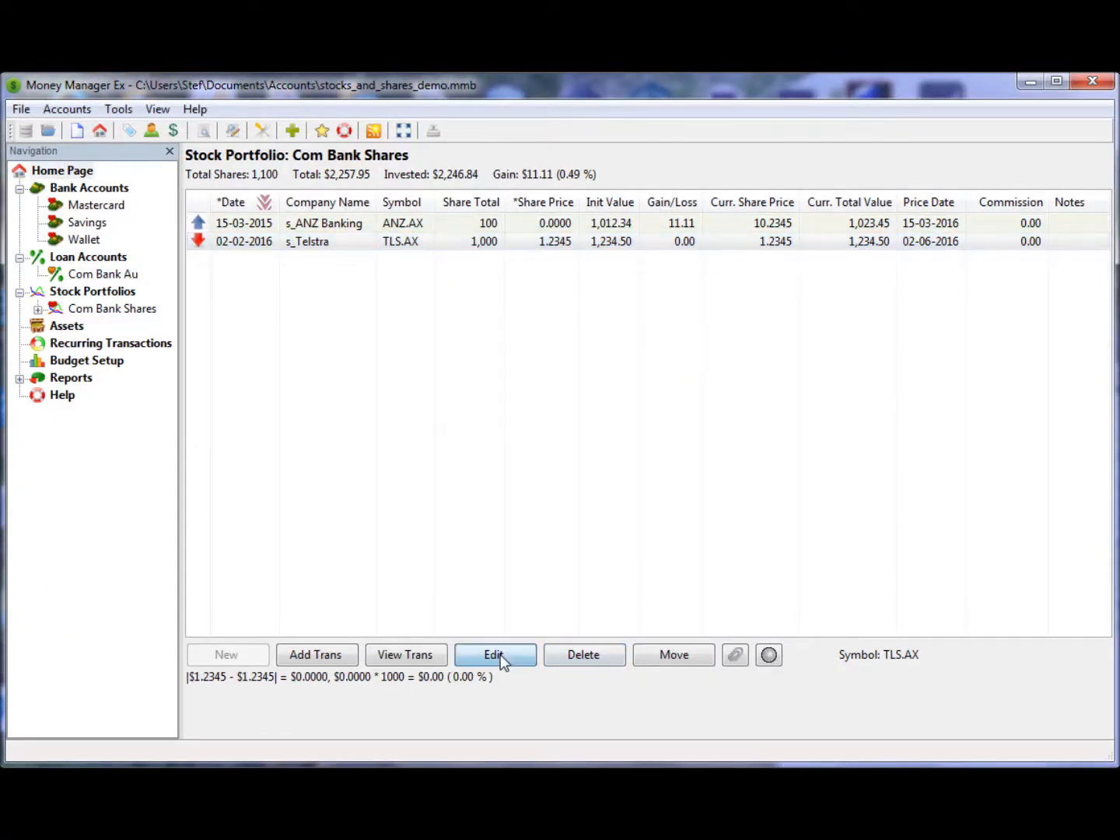
{"action": "left_click", "coordinate": [451, 693]}
{"action": "left_click", "coordinate": [791, 497]}
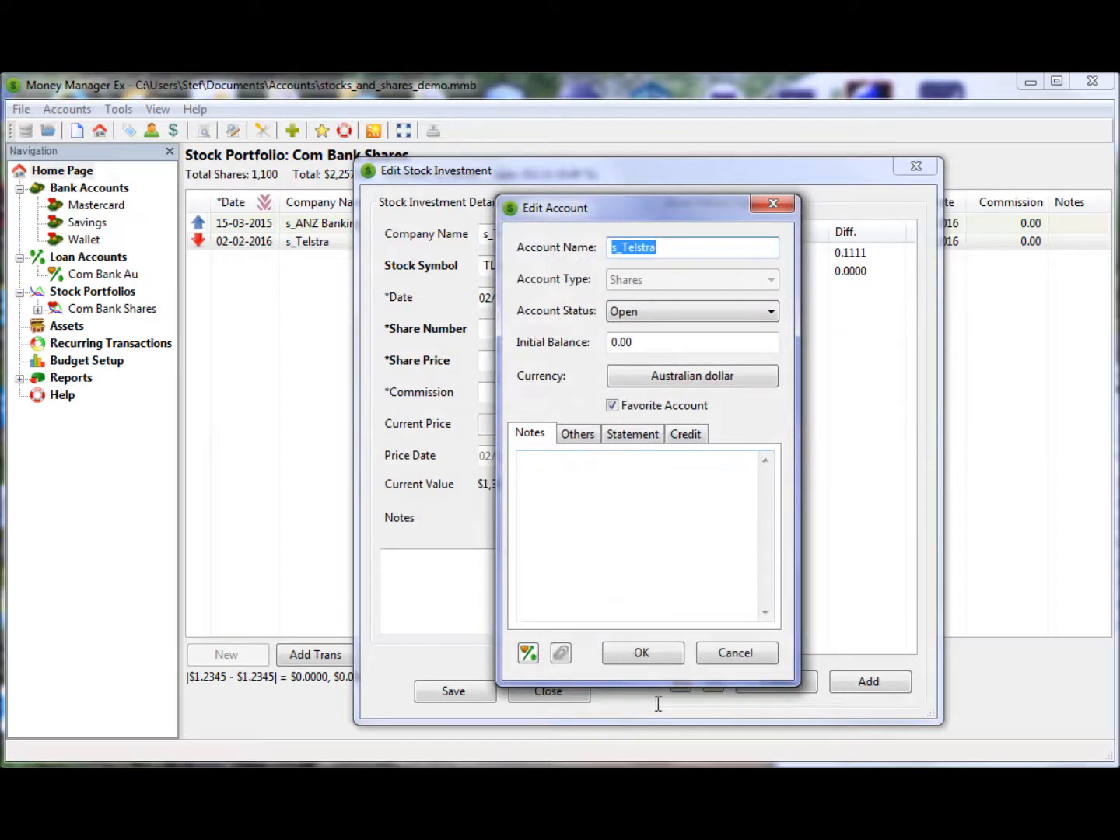
{"action": "left_click", "coordinate": [643, 654]}
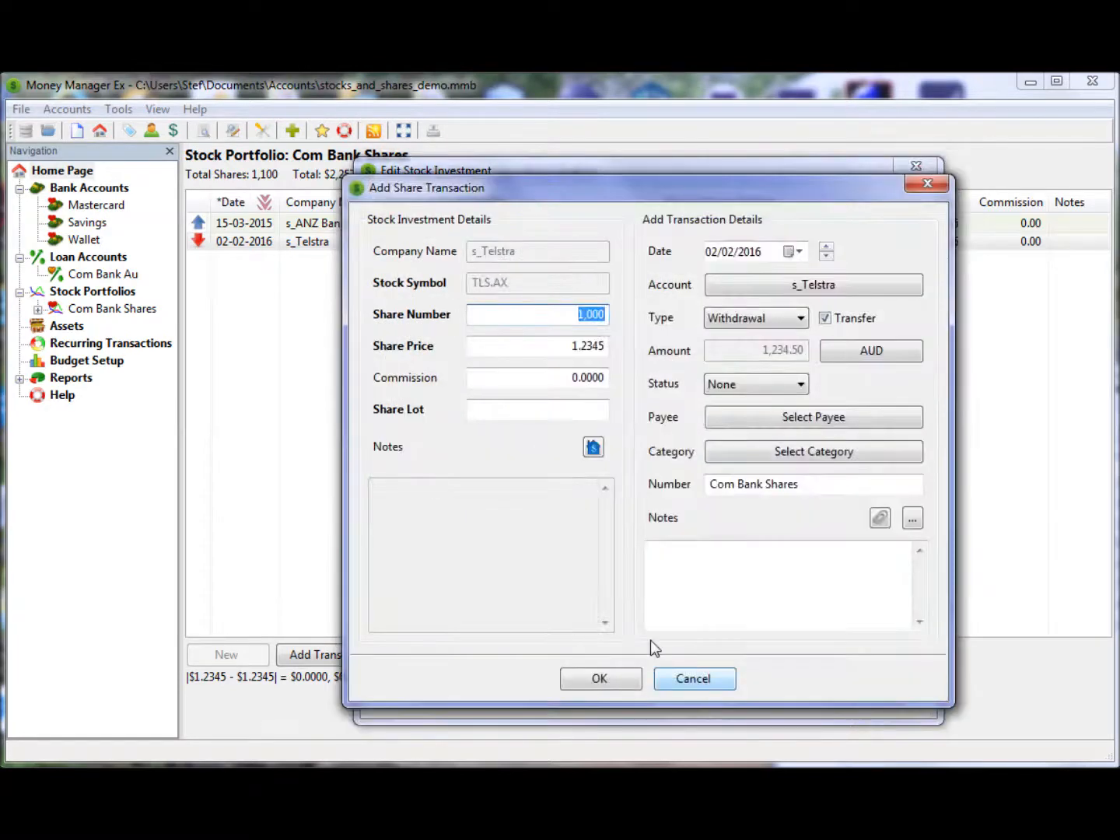
Record the s_Telstra share transaction with payee Telstra Limited and save the stock investment.
{"action": "left_click", "coordinate": [811, 418]}
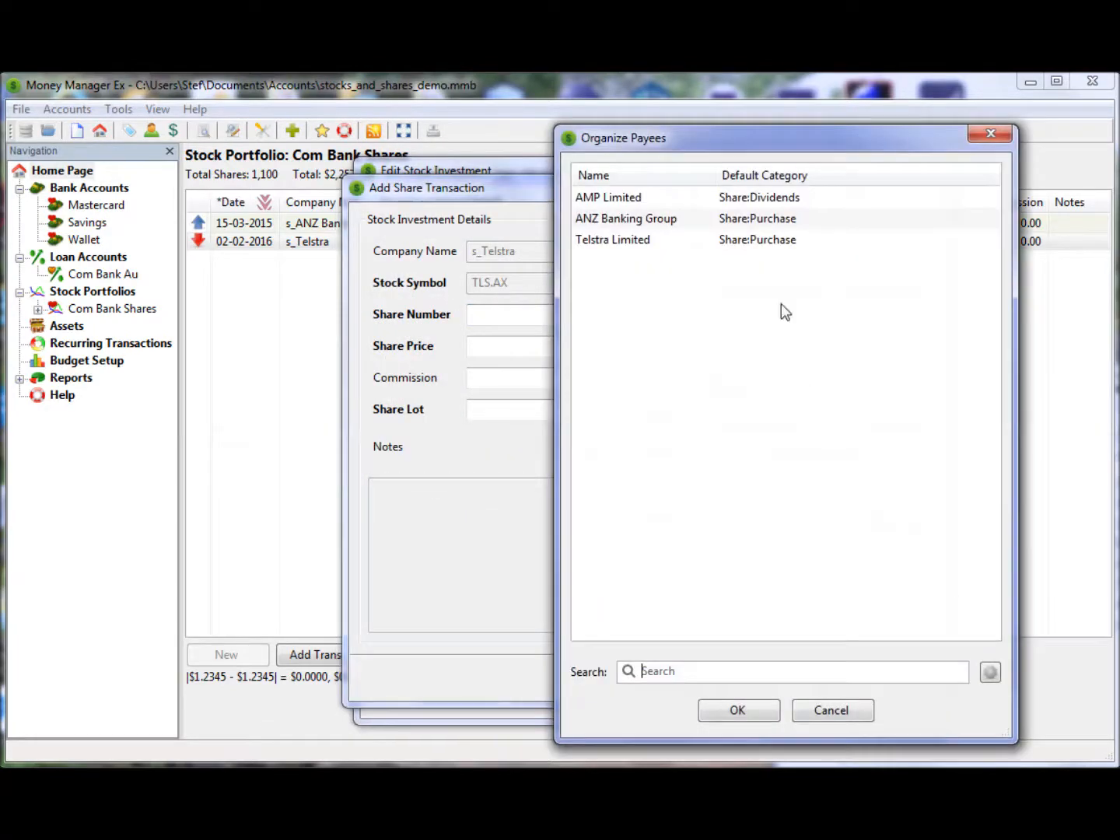
{"action": "left_click", "coordinate": [616, 242]}
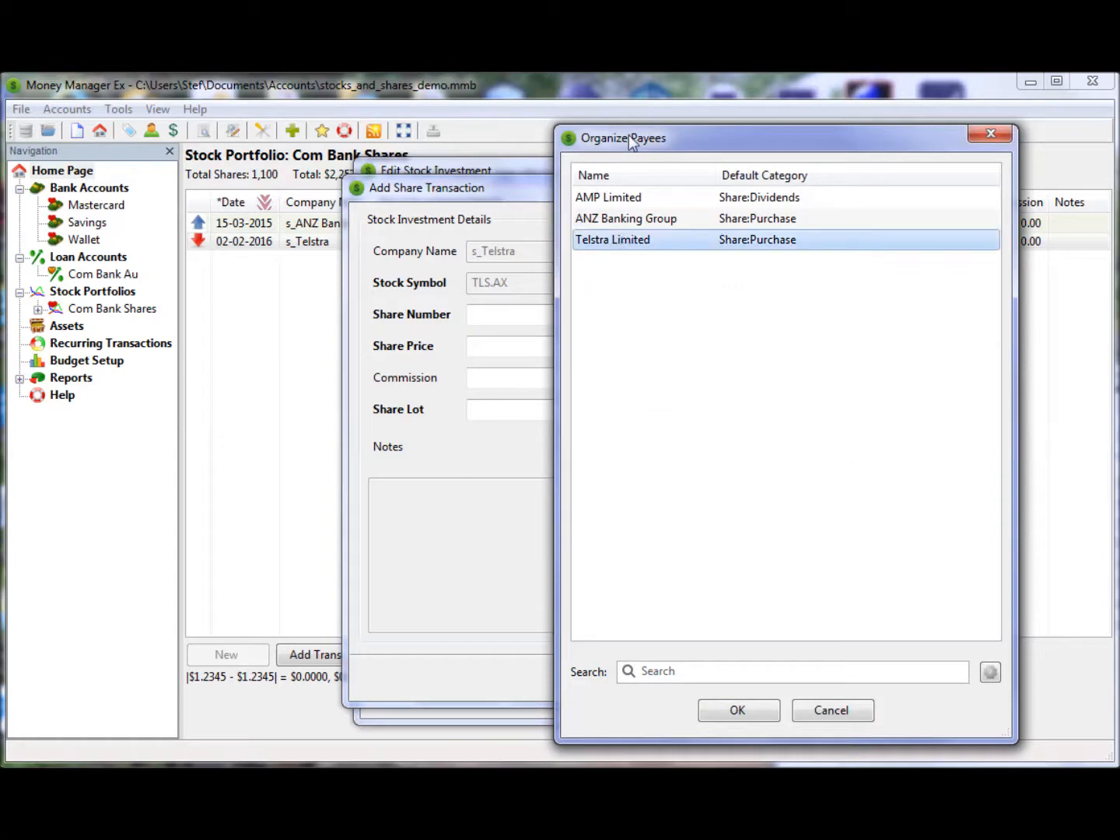
{"action": "left_click", "coordinate": [751, 711]}
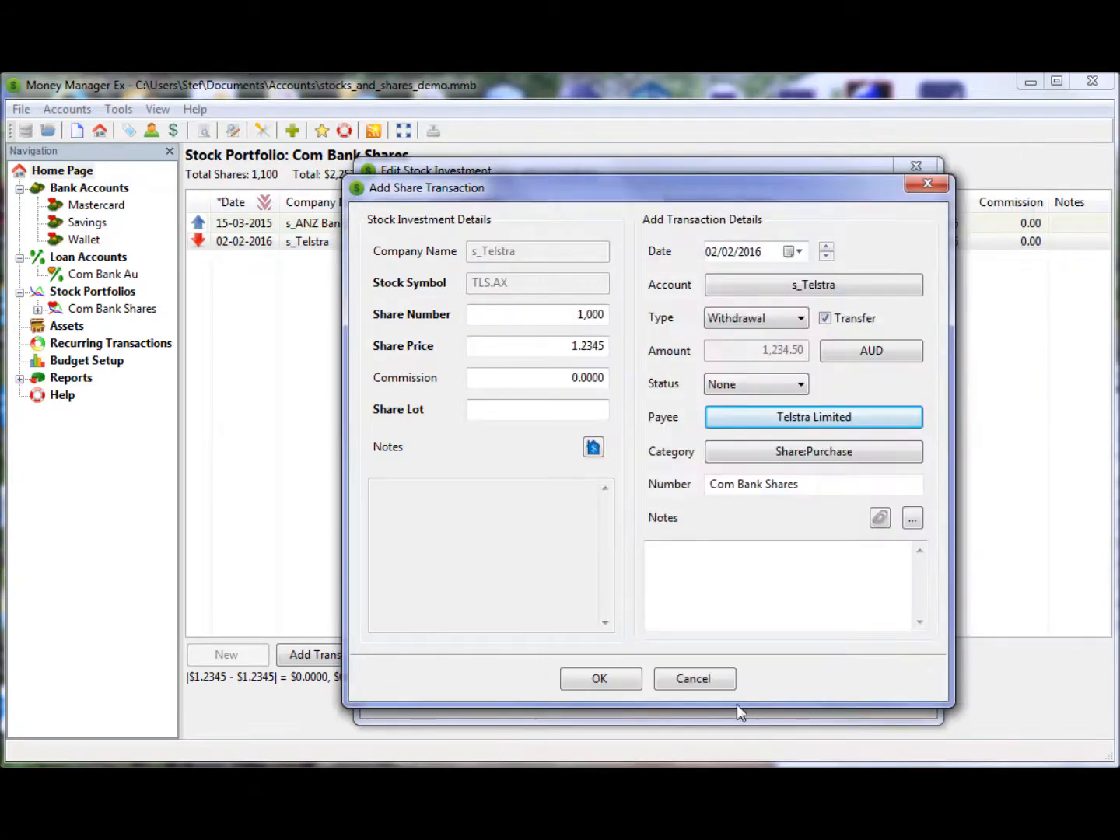
{"action": "left_click", "coordinate": [599, 680]}
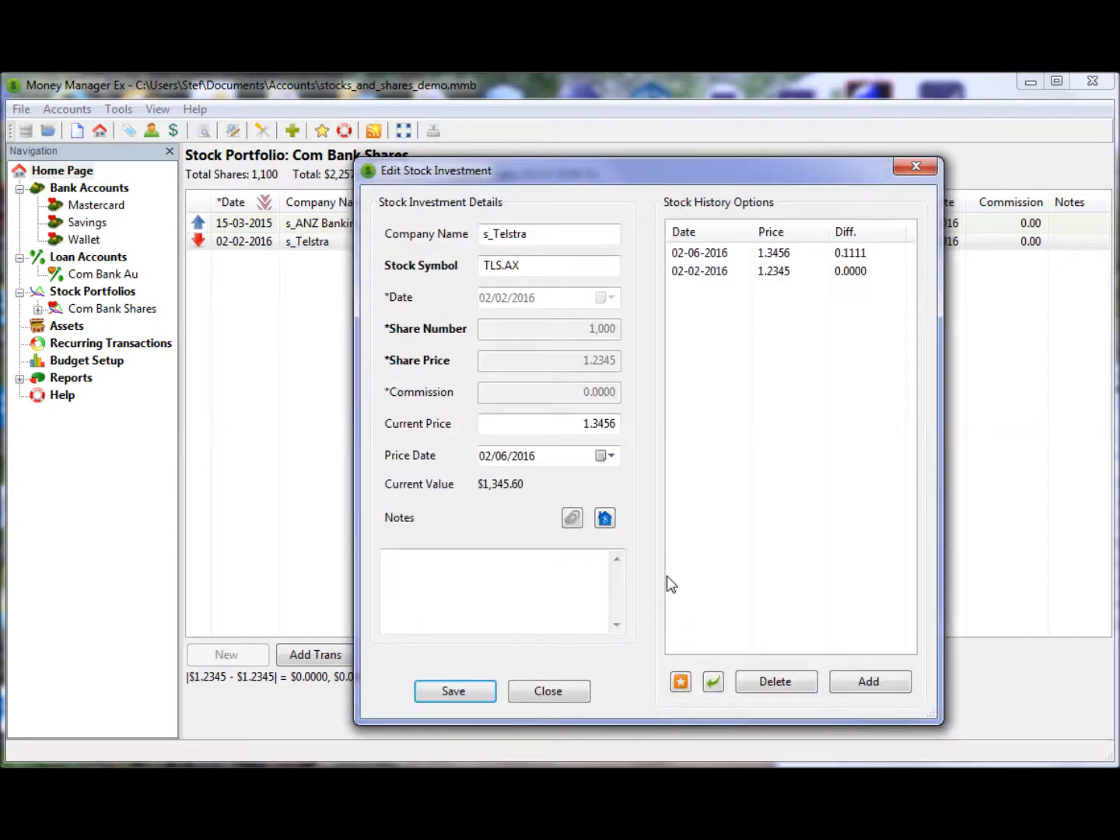
{"action": "key", "text": "Return"}
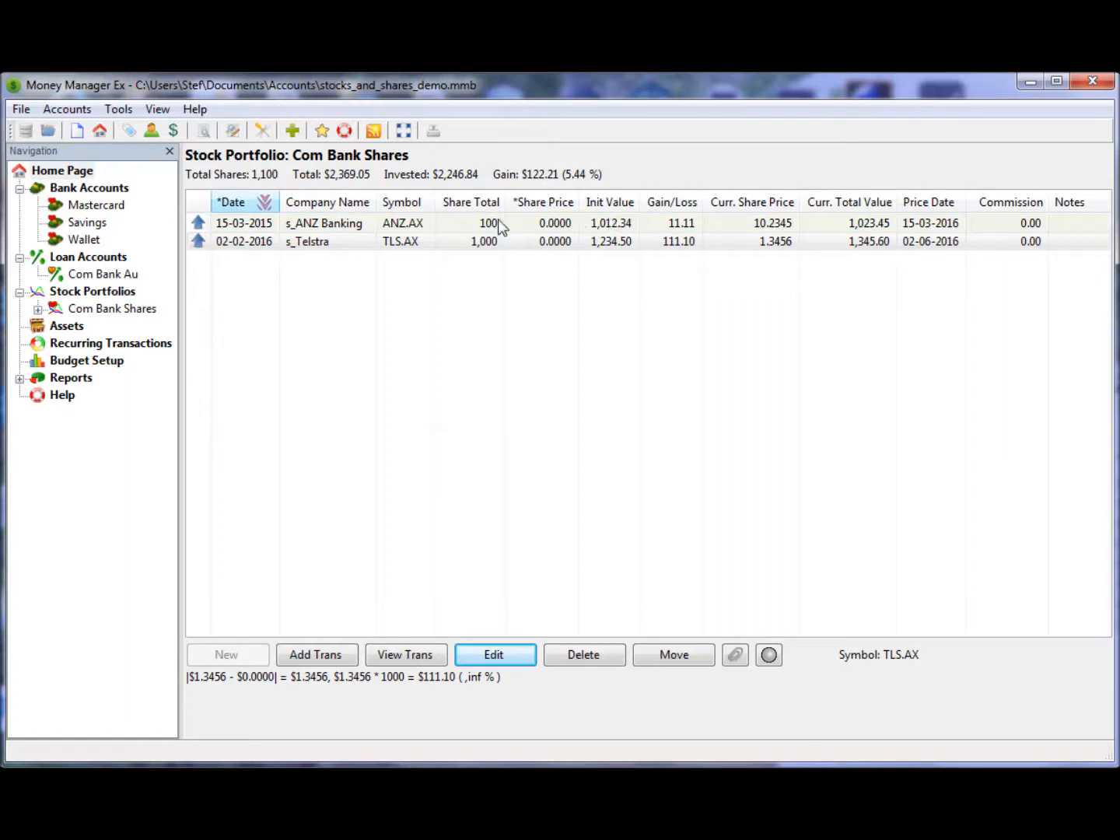
View the stock transactions recorded for s_ANZ Banking, and close the list.
{"action": "left_click", "coordinate": [562, 226]}
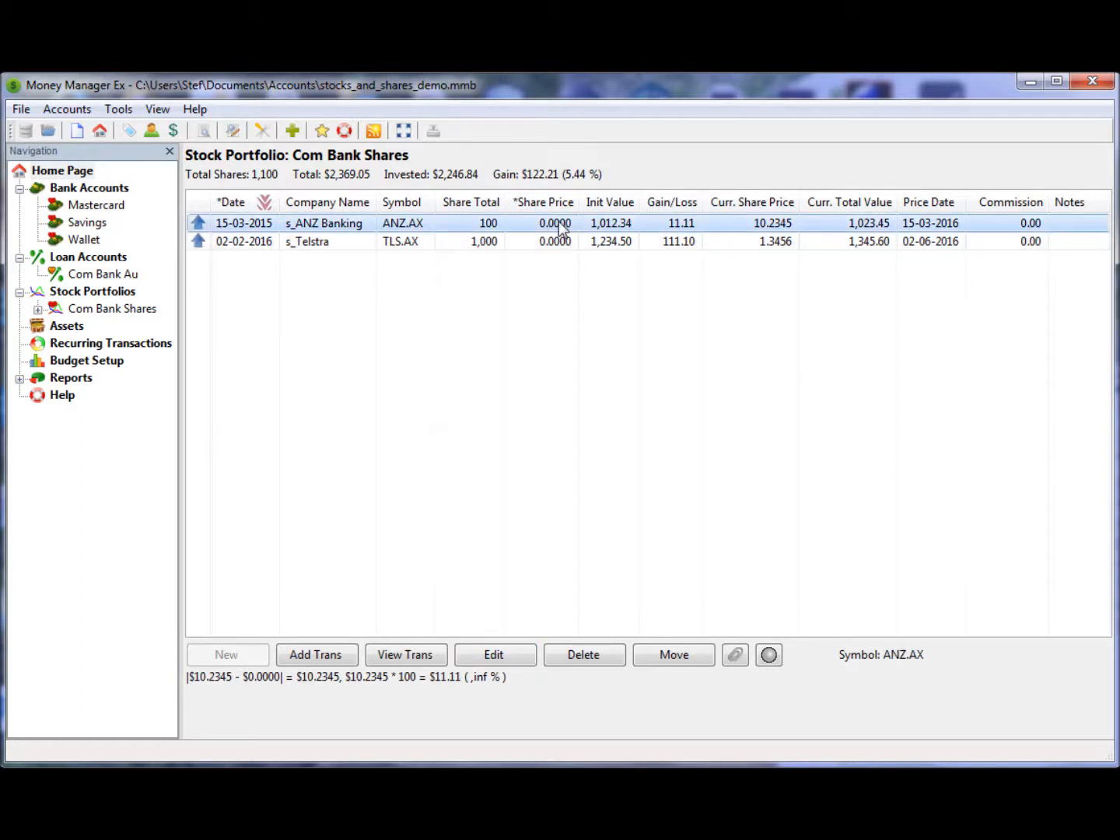
{"action": "left_click", "coordinate": [403, 655]}
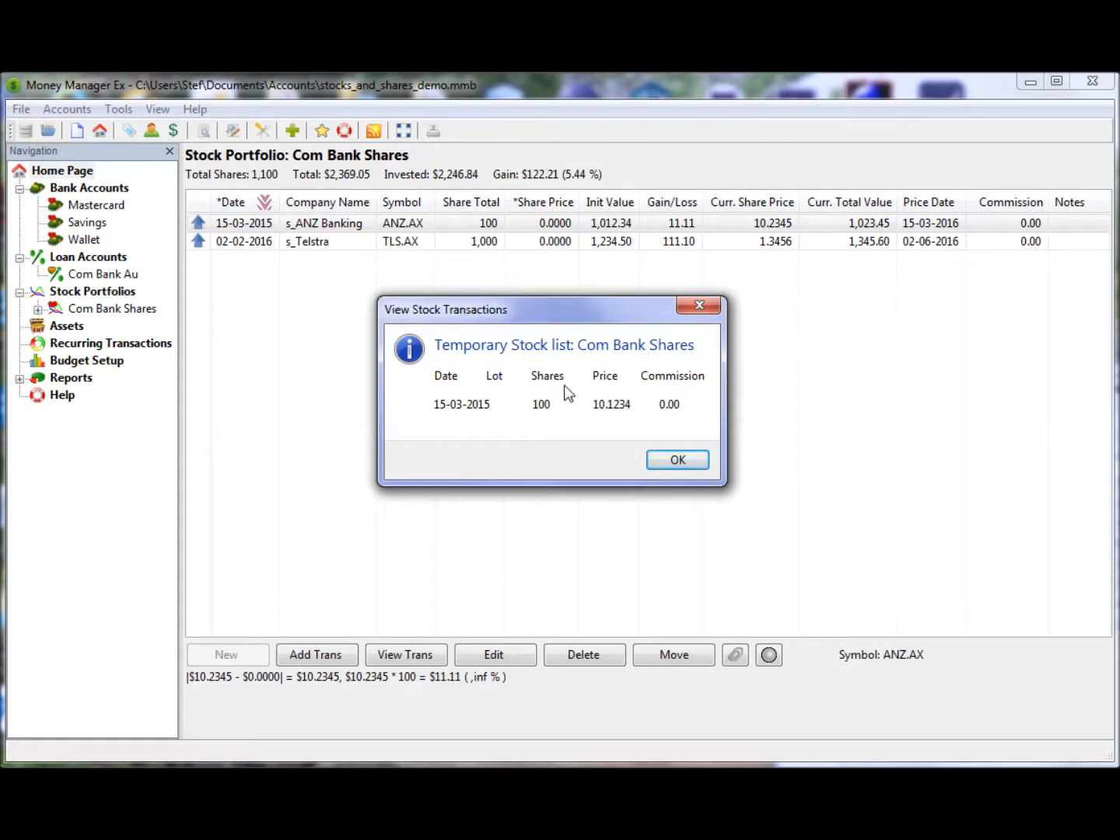
{"action": "left_click", "coordinate": [677, 460]}
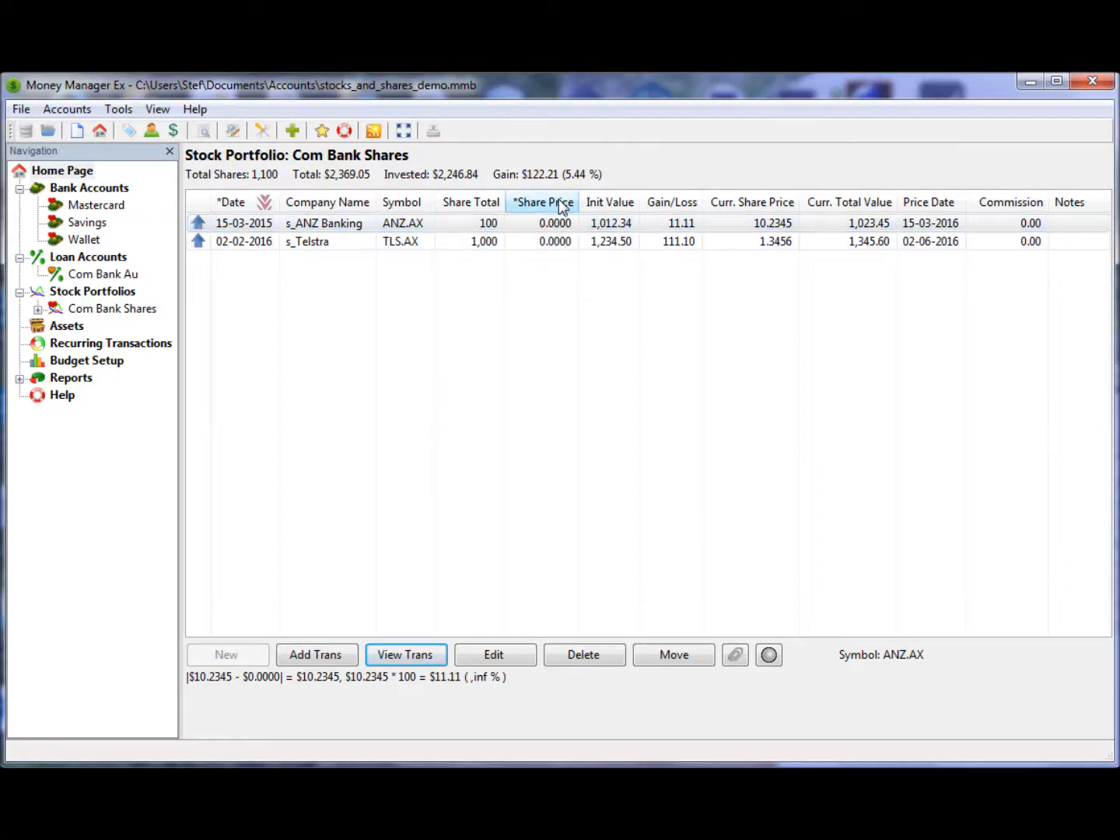
Hide the *Share Price and Price Date columns in the Com Bank Shares portfolio list.
{"action": "right_click", "coordinate": [558, 200]}
{"action": "mouse_move", "coordinate": [657, 213]}
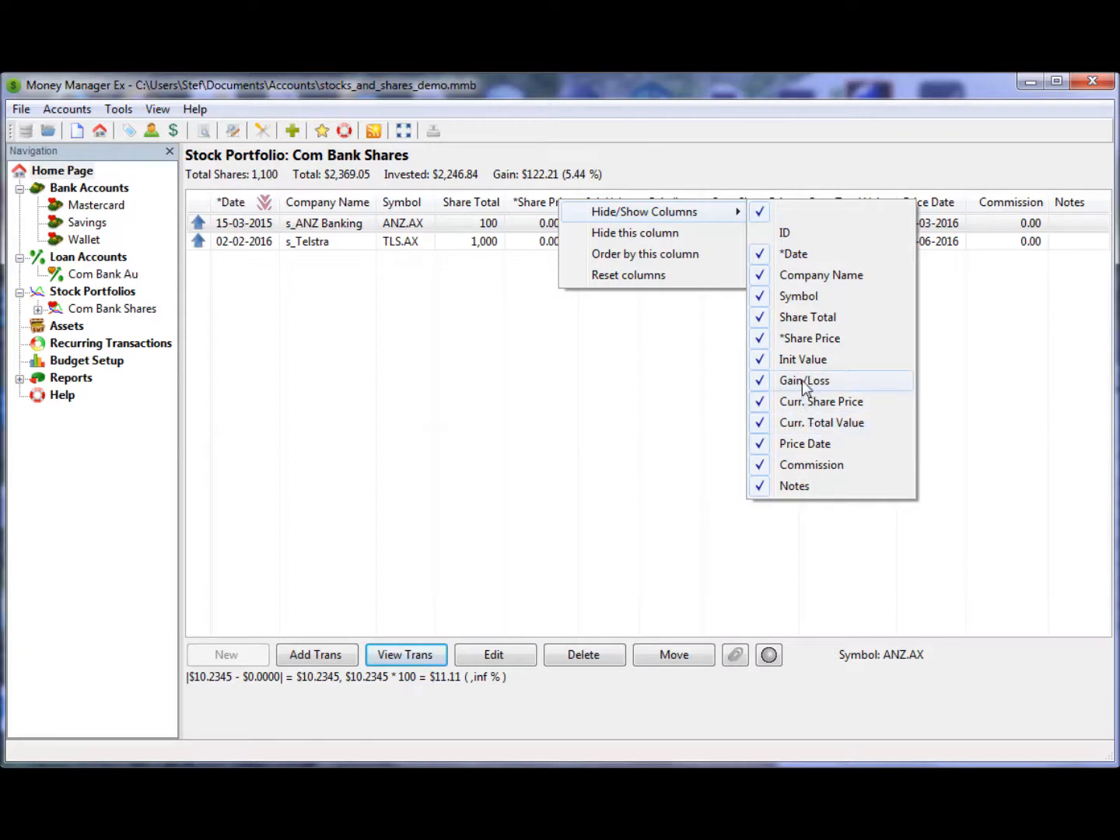
{"action": "left_click", "coordinate": [803, 342]}
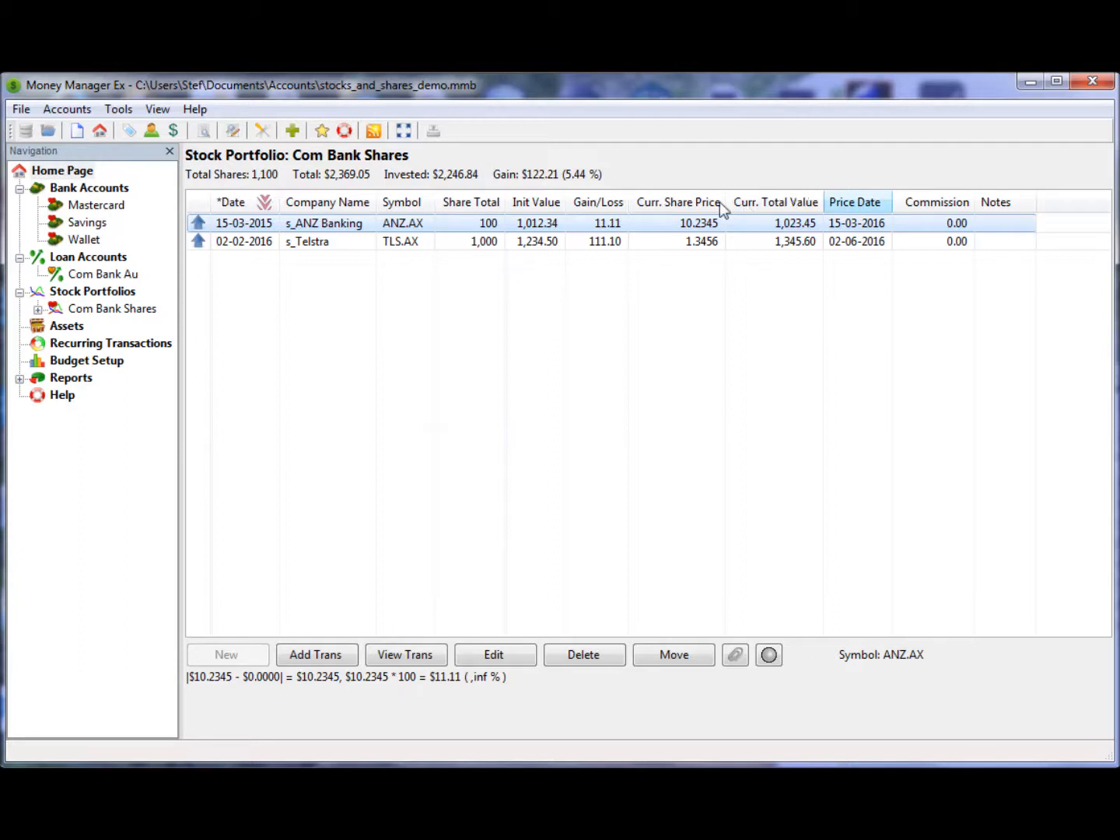
{"action": "right_click", "coordinate": [699, 201]}
{"action": "mouse_move", "coordinate": [781, 219]}
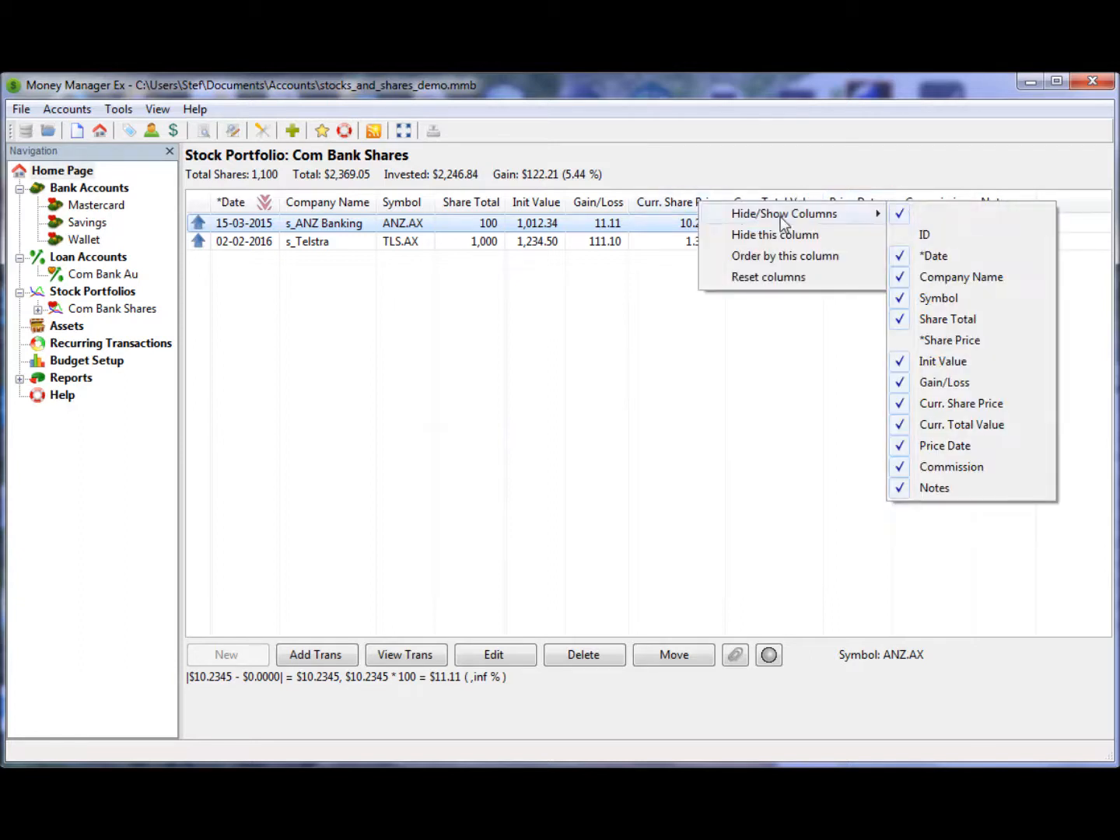
{"action": "left_click", "coordinate": [935, 448]}
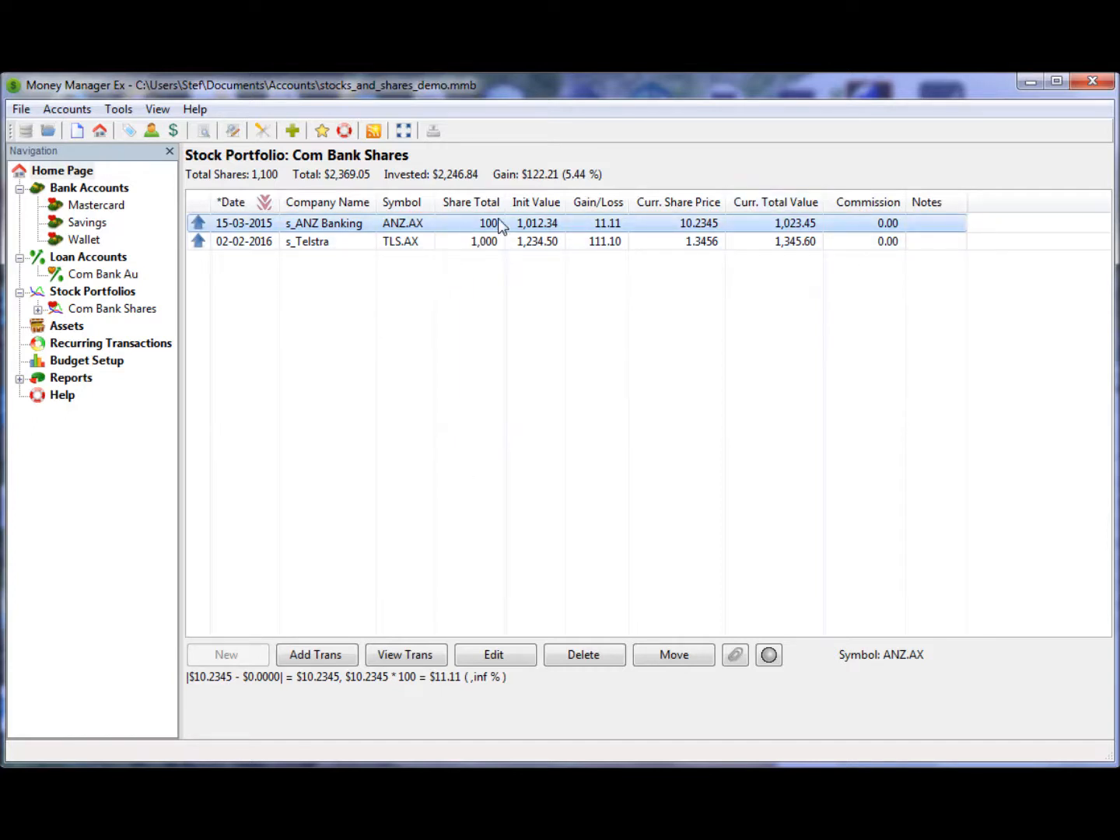
Expand the Com Bank Shares portfolio and review the transactions in its s_Telstra and s_ANZ Banking share accounts.
{"action": "left_click", "coordinate": [38, 309]}
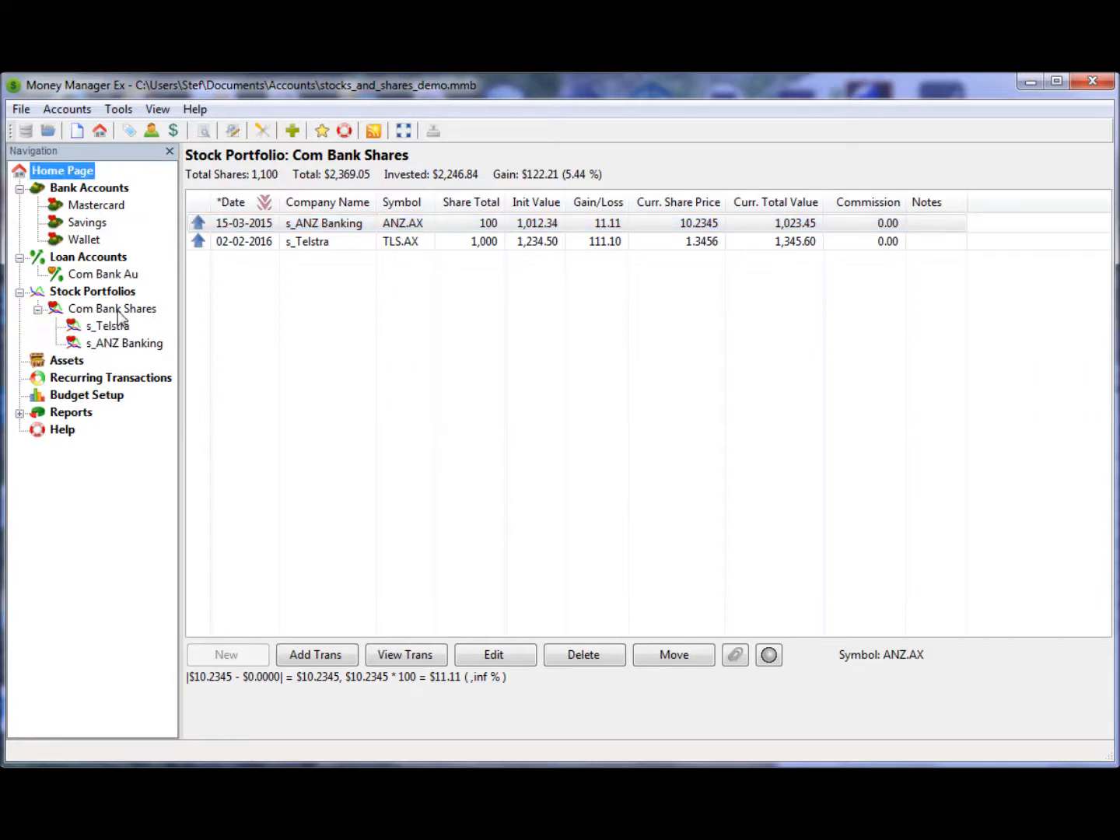
{"action": "left_click", "coordinate": [110, 331]}
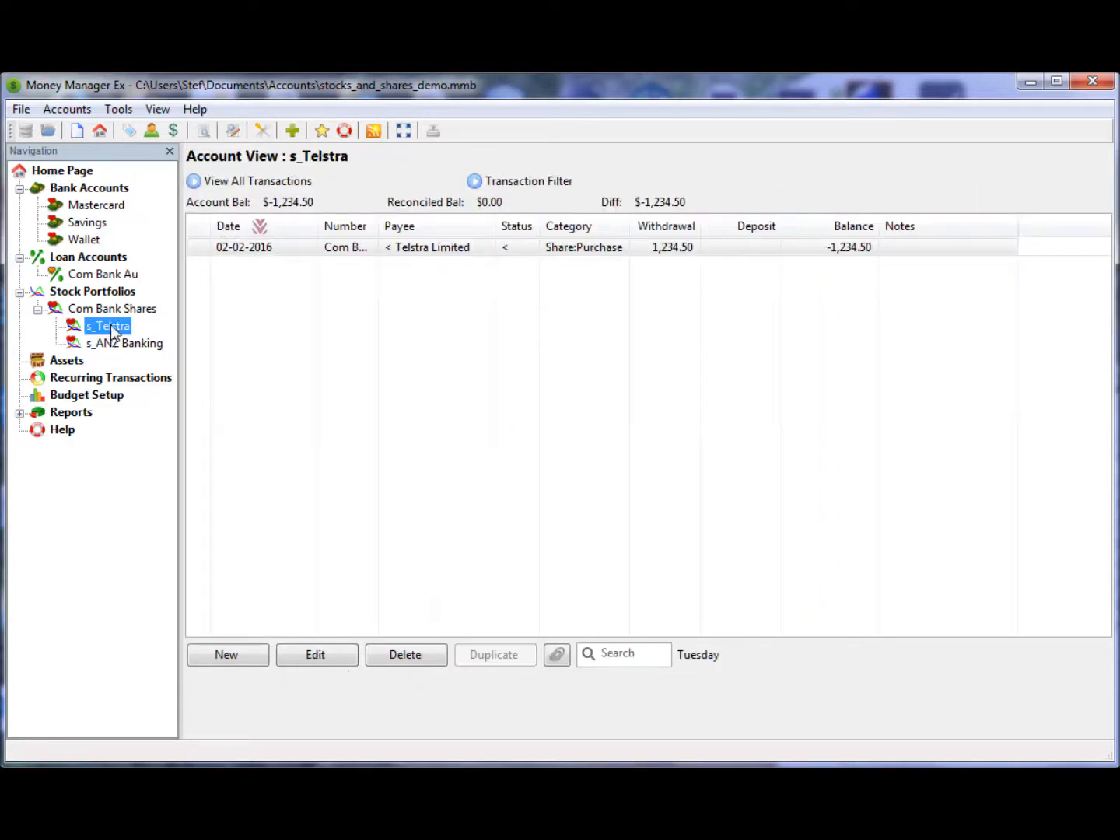
{"action": "left_click", "coordinate": [125, 346]}
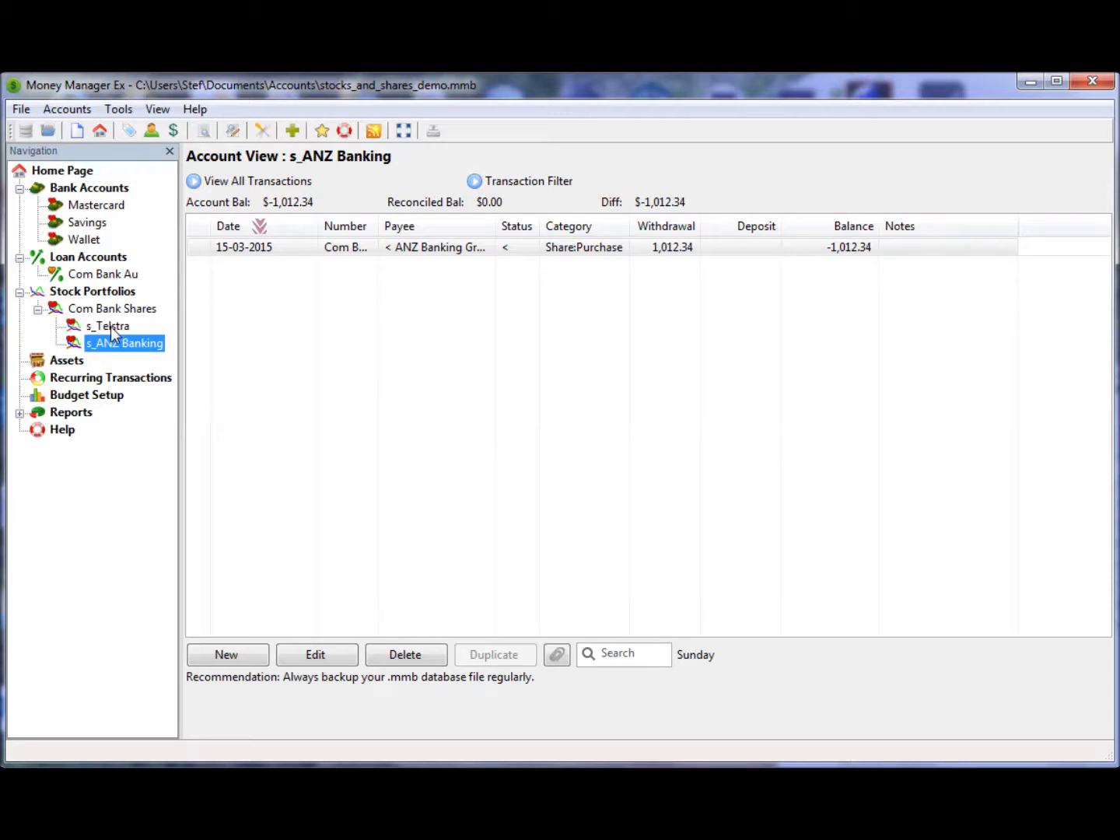
{"action": "left_click", "coordinate": [111, 327]}
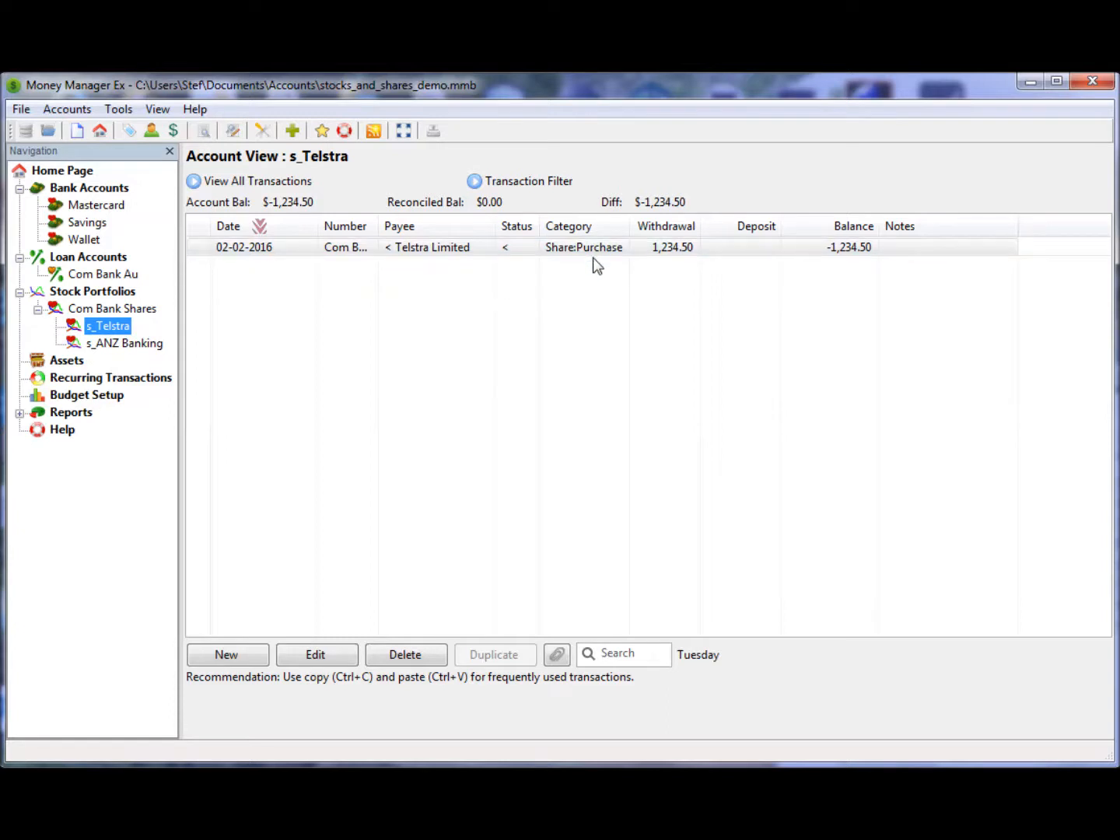
Create a new Investment account named My Broker, keeping its default account details.
{"action": "left_click", "coordinate": [80, 131]}
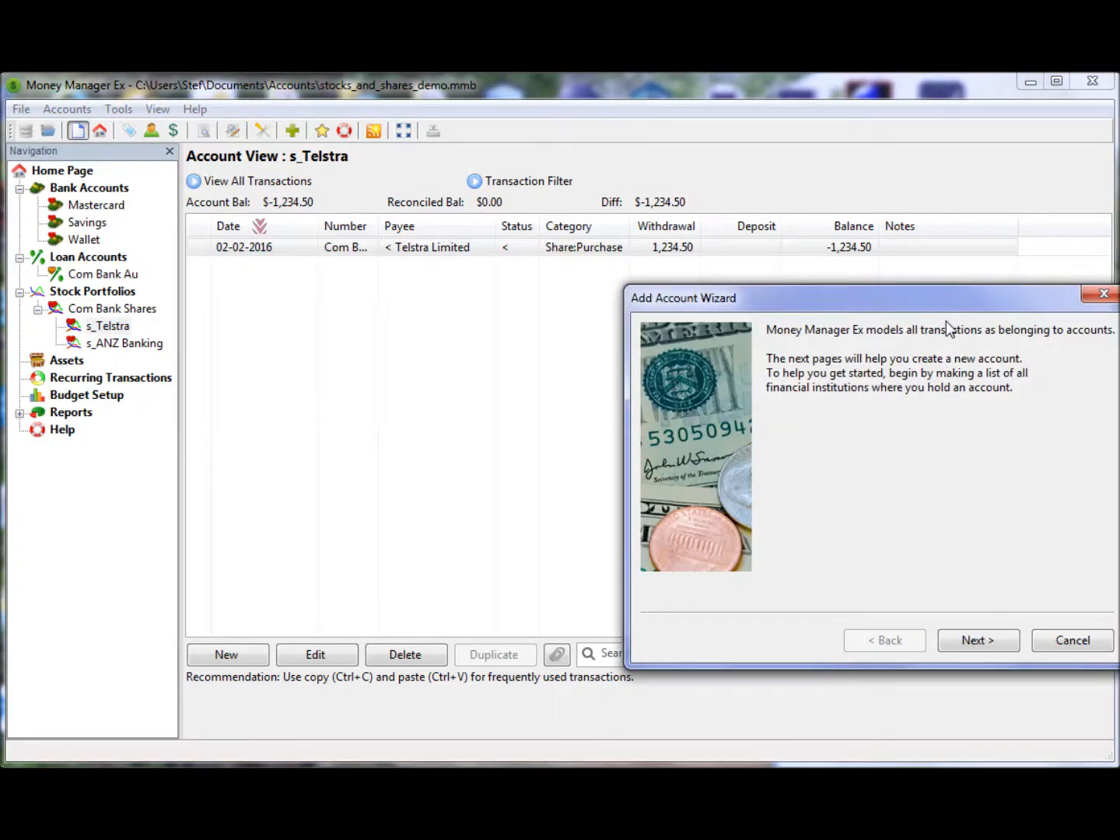
{"action": "left_click_drag", "start_coordinate": [946, 305], "coordinate": [640, 272]}
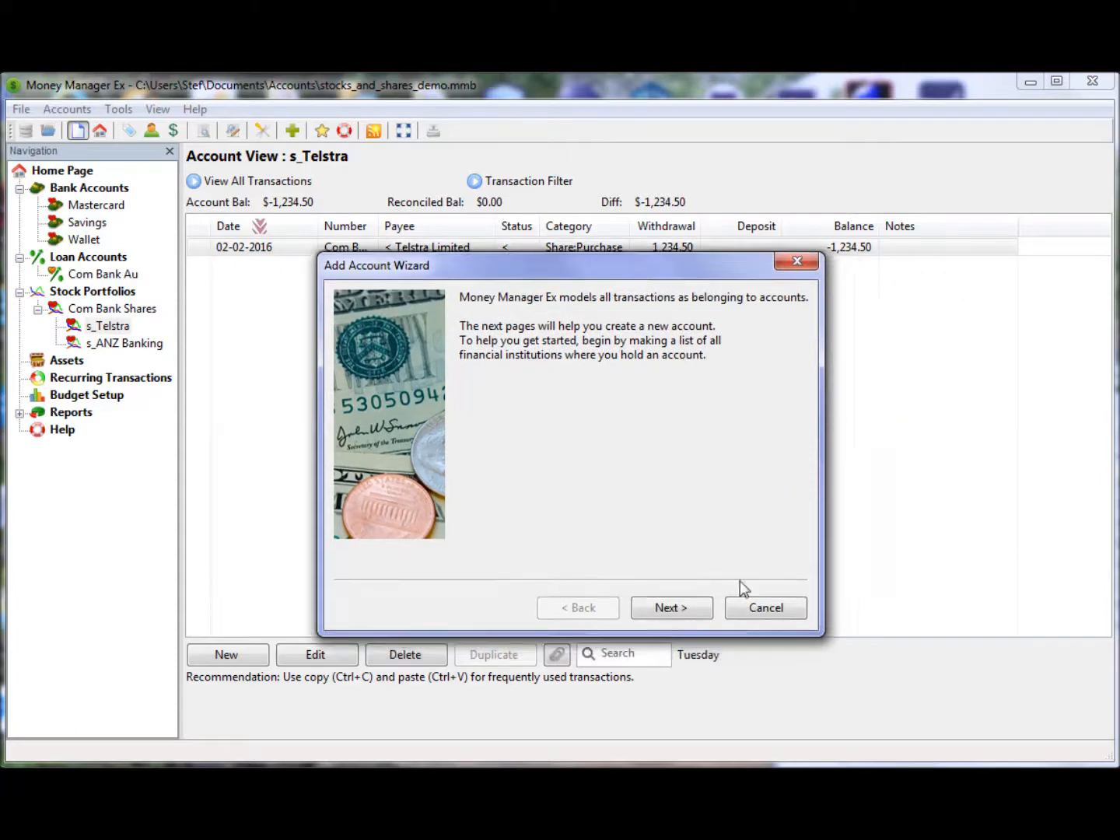
{"action": "left_click", "coordinate": [676, 608]}
{"action": "left_click", "coordinate": [539, 333]}
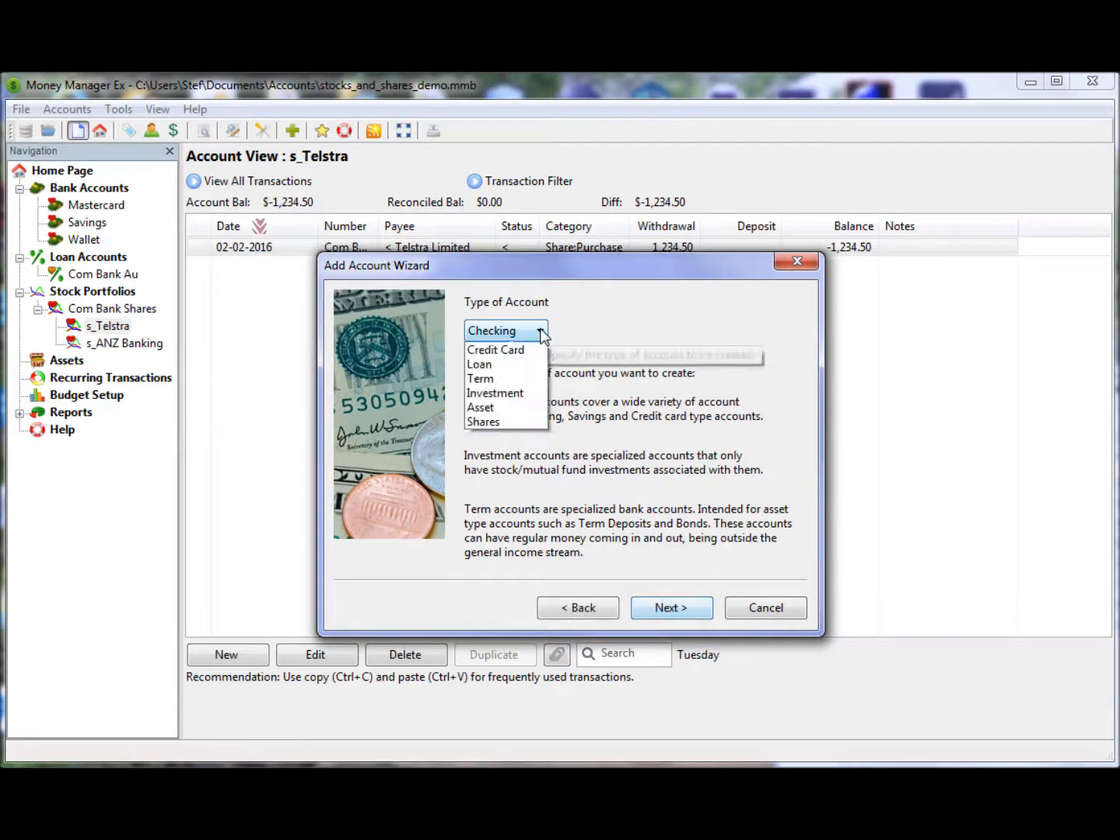
{"action": "left_click", "coordinate": [505, 421]}
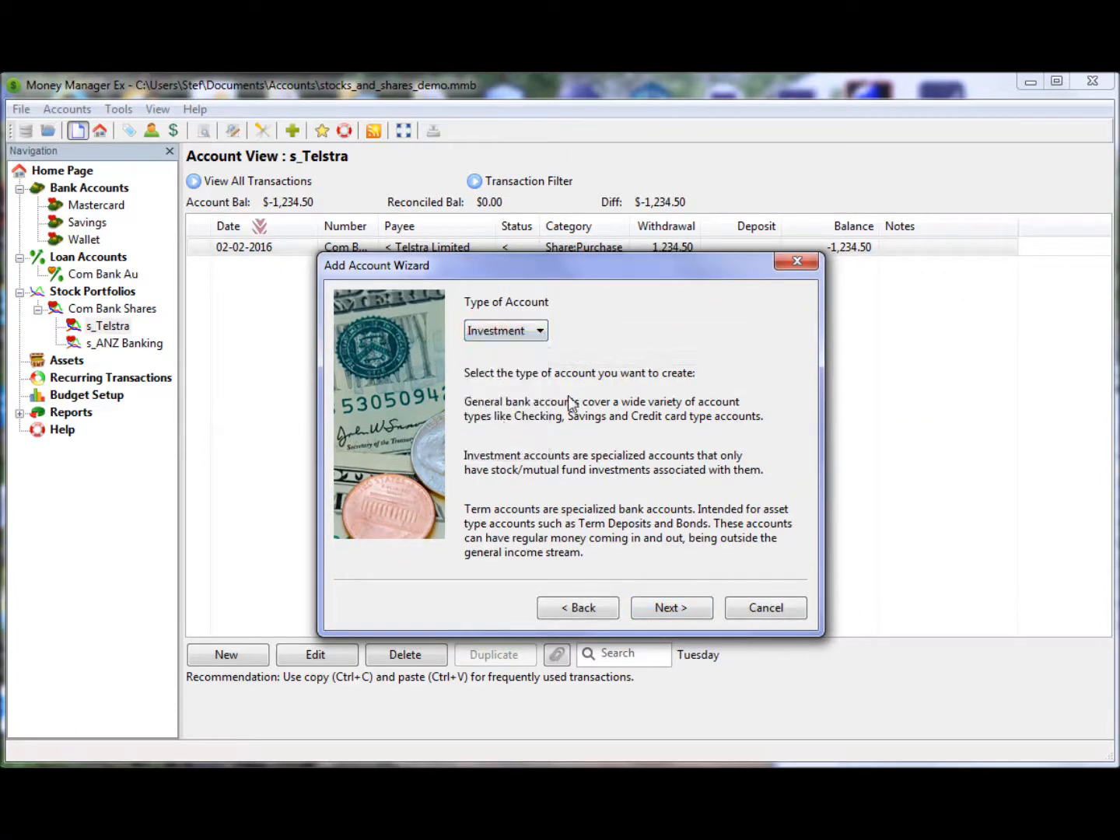
{"action": "left_click", "coordinate": [671, 610]}
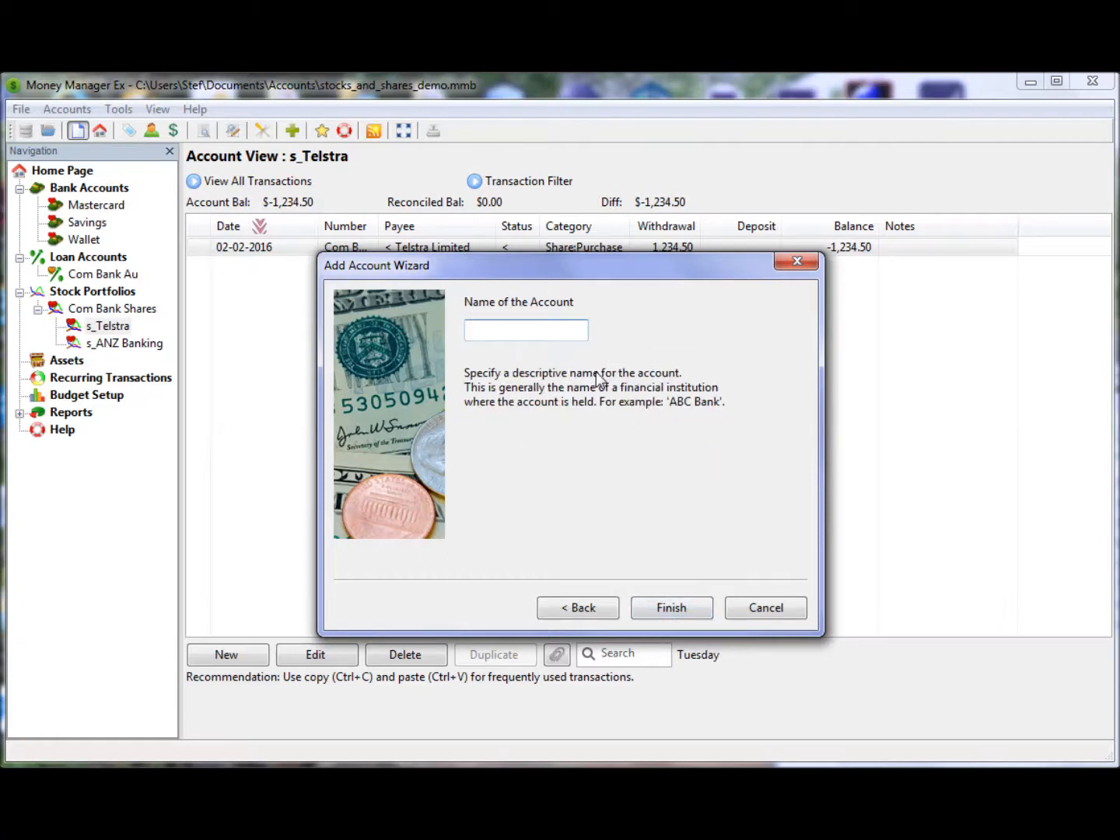
{"action": "type", "text": "My Broker"}
{"action": "left_click", "coordinate": [669, 609]}
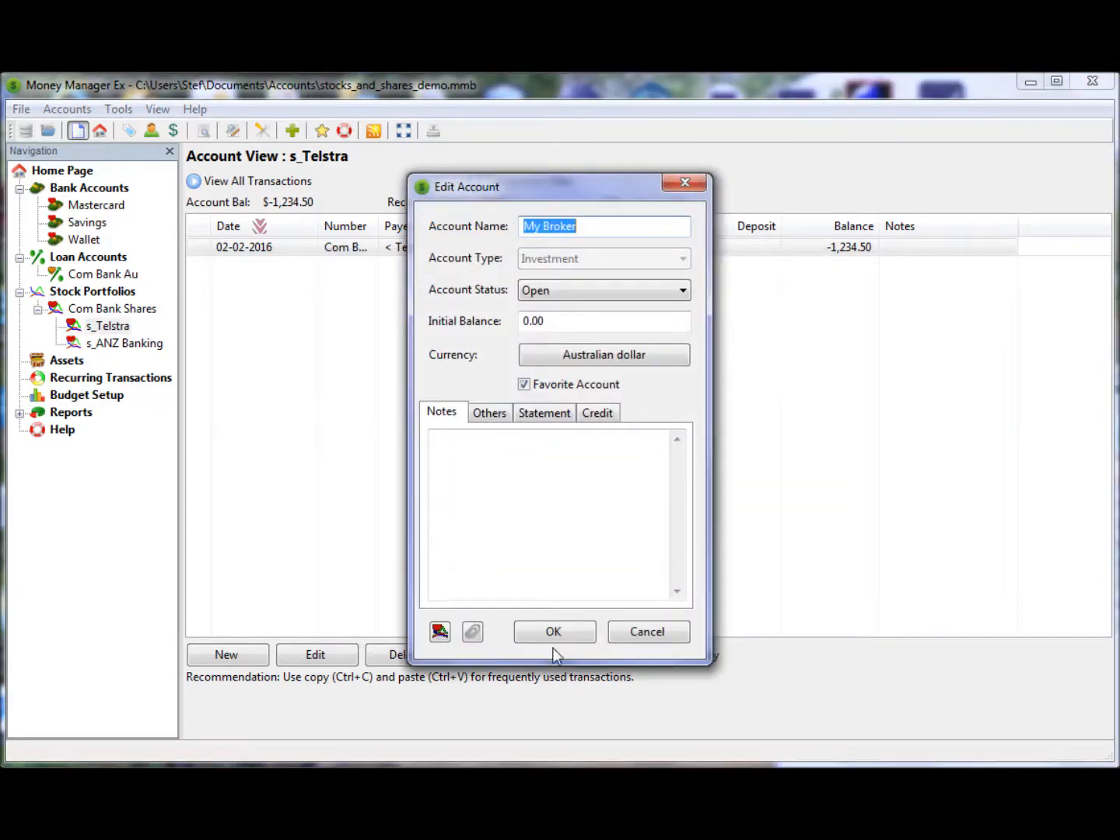
{"action": "left_click", "coordinate": [555, 633]}
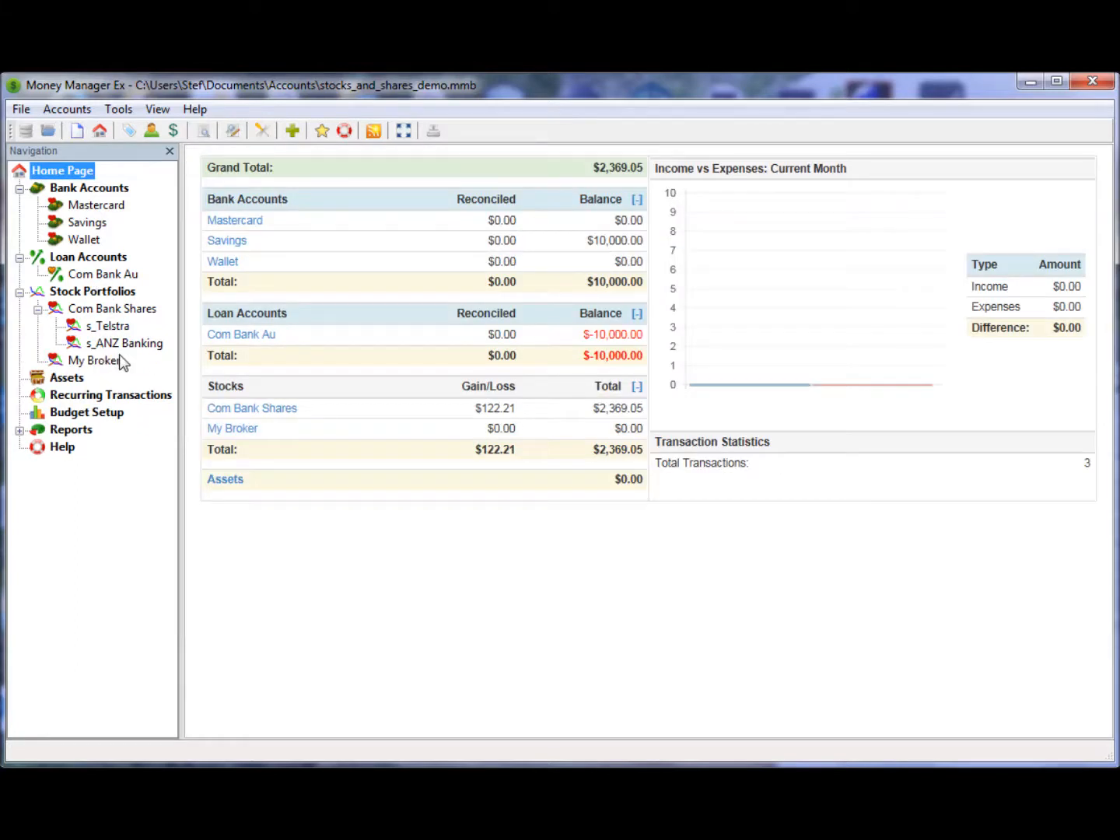
Start a new stock investment in the My Broker portfolio for company AMP, symbol AMP.AX, dated 06/07/2016.
{"action": "left_click", "coordinate": [98, 363]}
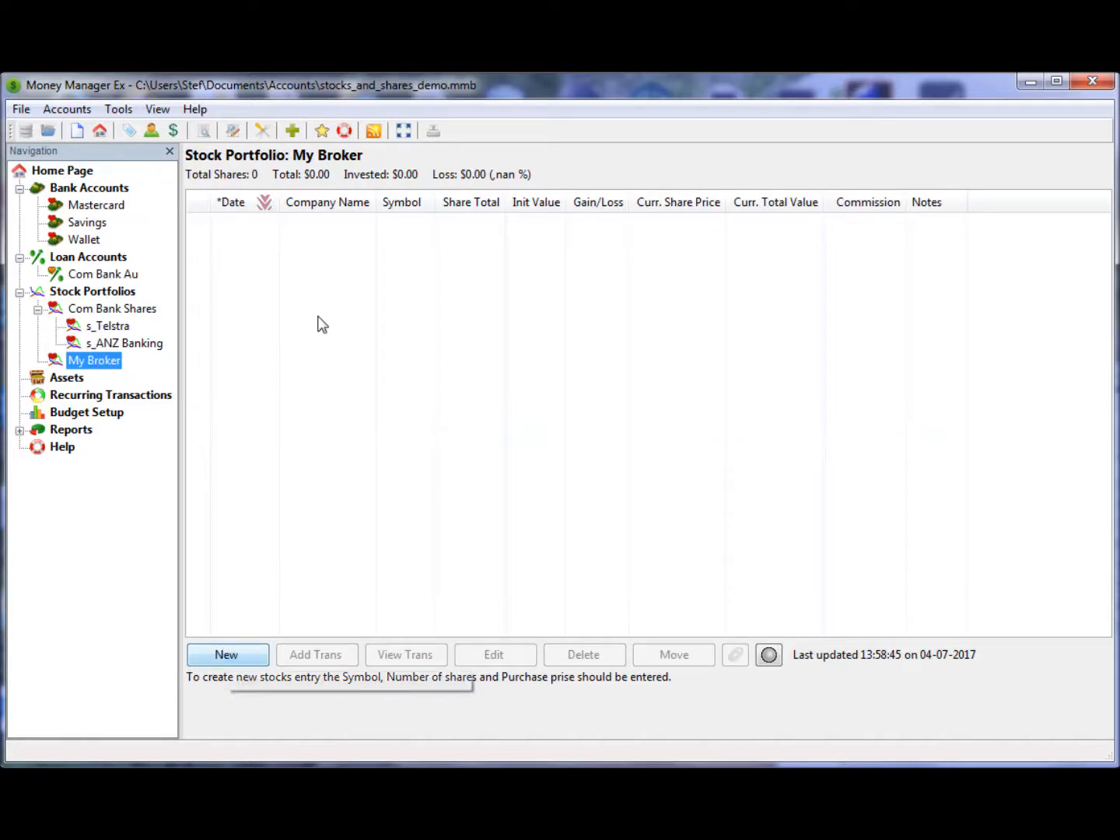
{"action": "left_click", "coordinate": [225, 654]}
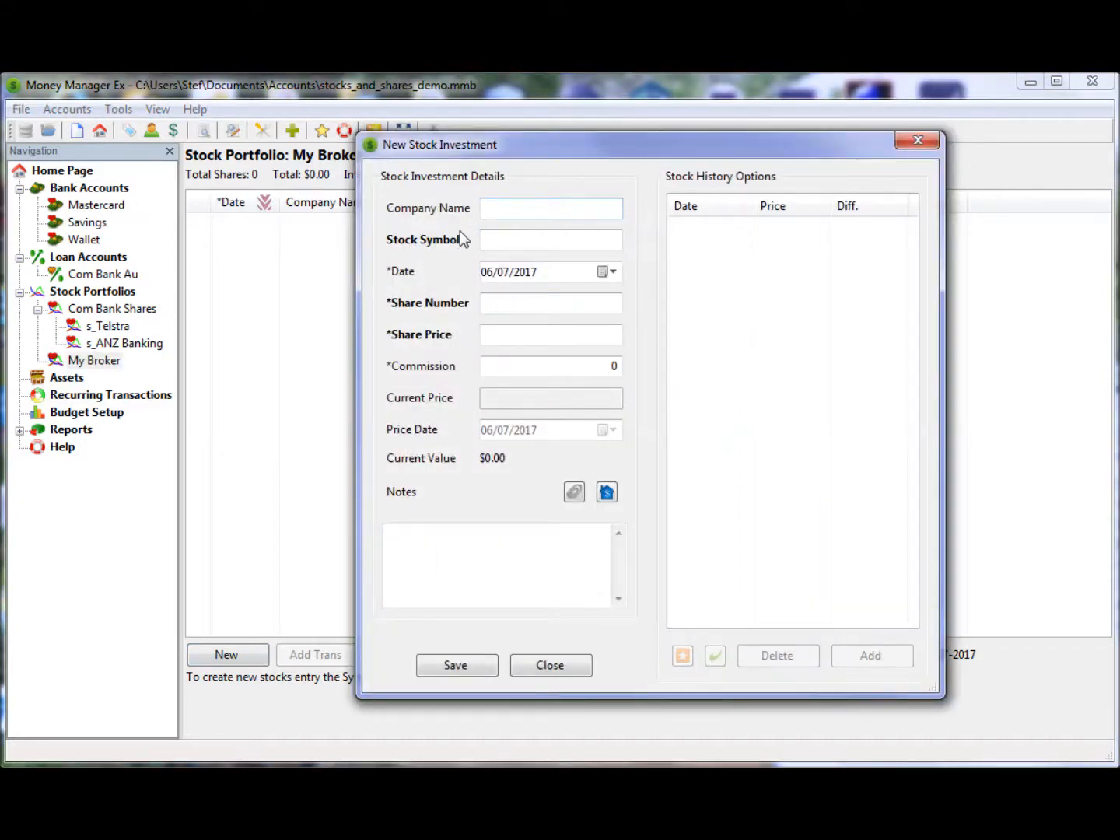
{"action": "type", "text": "AMP"}
{"action": "left_click", "coordinate": [503, 239]}
{"action": "type", "text": "am"}
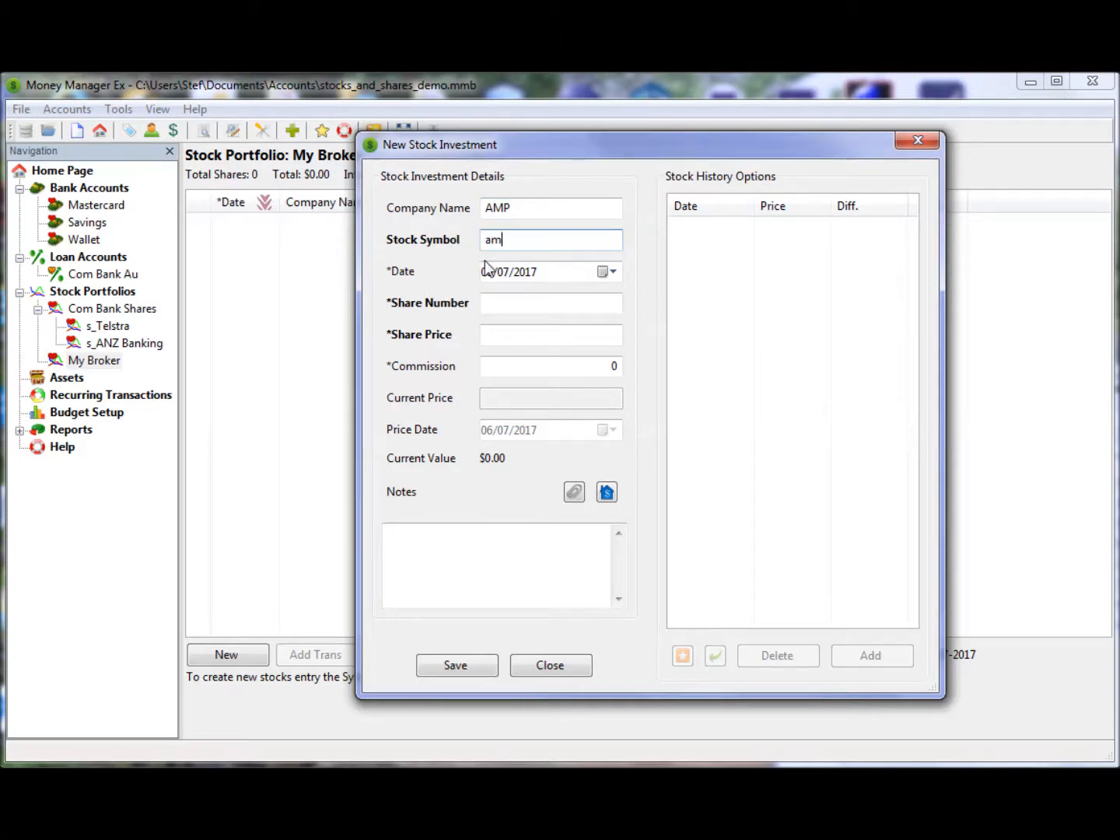
{"action": "type", "text": "p.ax"}
{"action": "left_click", "coordinate": [529, 273]}
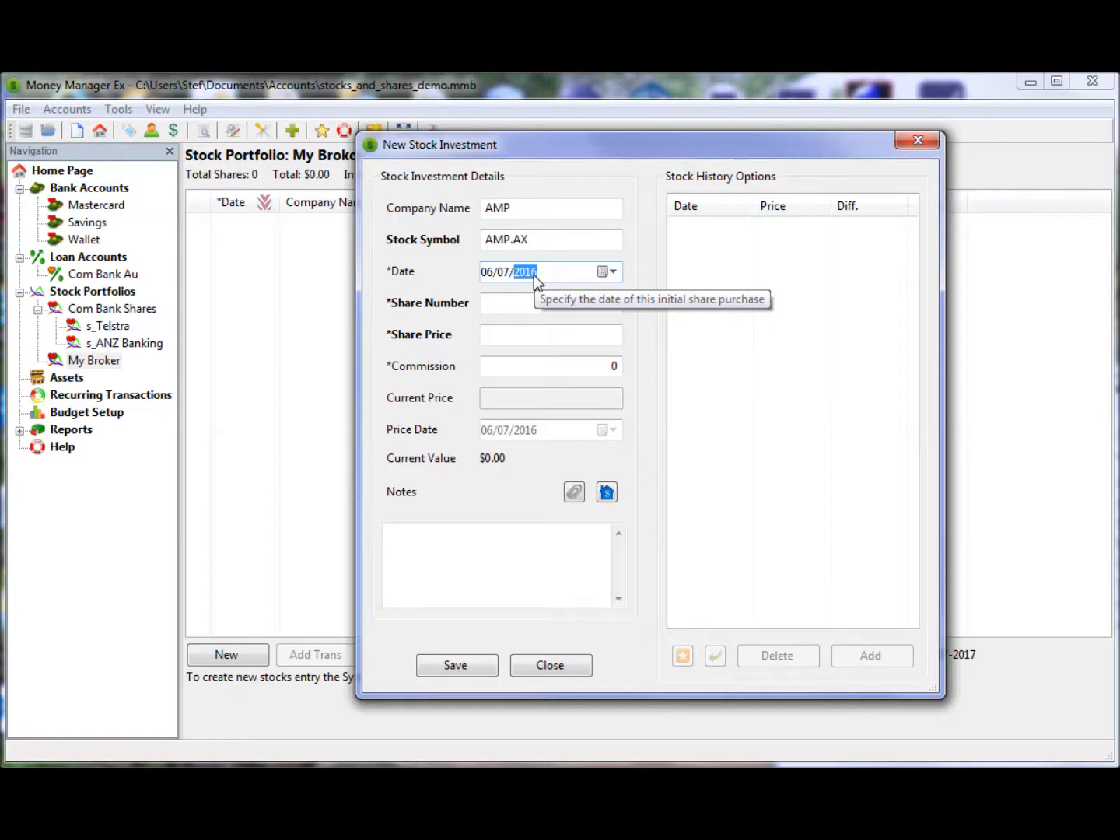
Enter 1000 shares at a share price of 1.2345, save the investment, and create its AMP share account.
{"action": "left_click", "coordinate": [534, 304]}
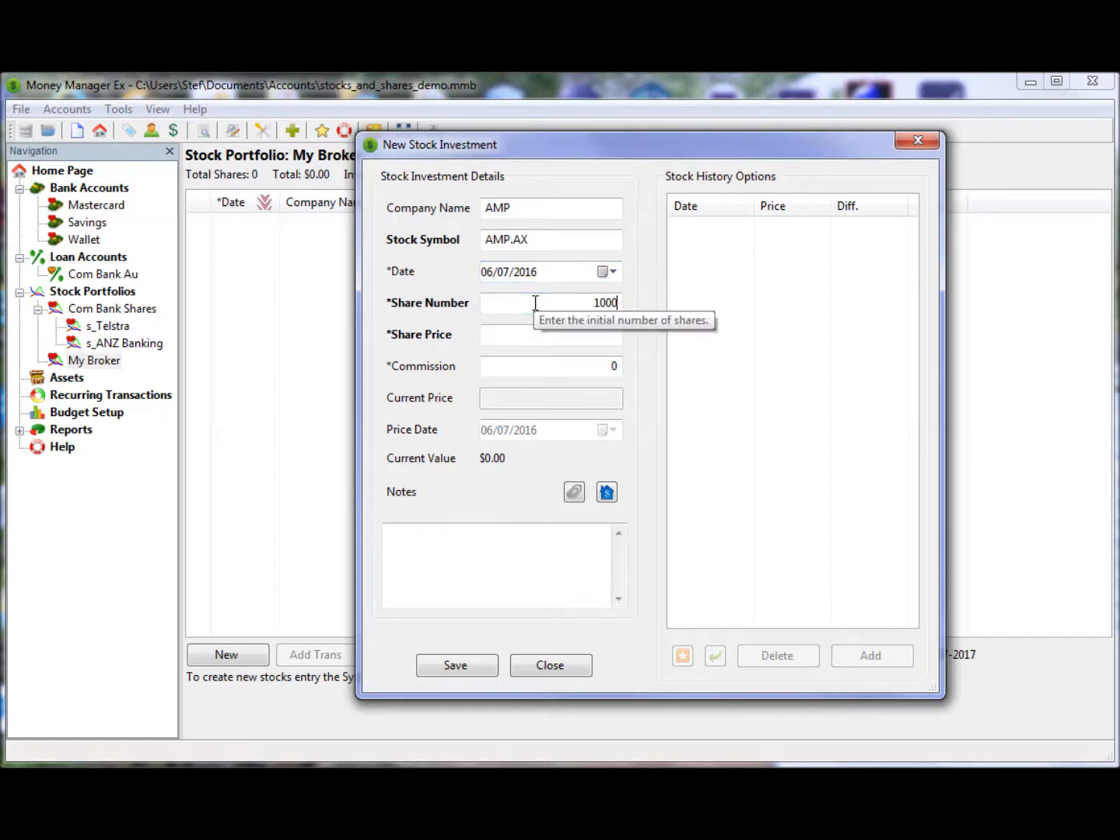
{"action": "key", "text": "Tab"}
{"action": "type", "text": "1.2"}
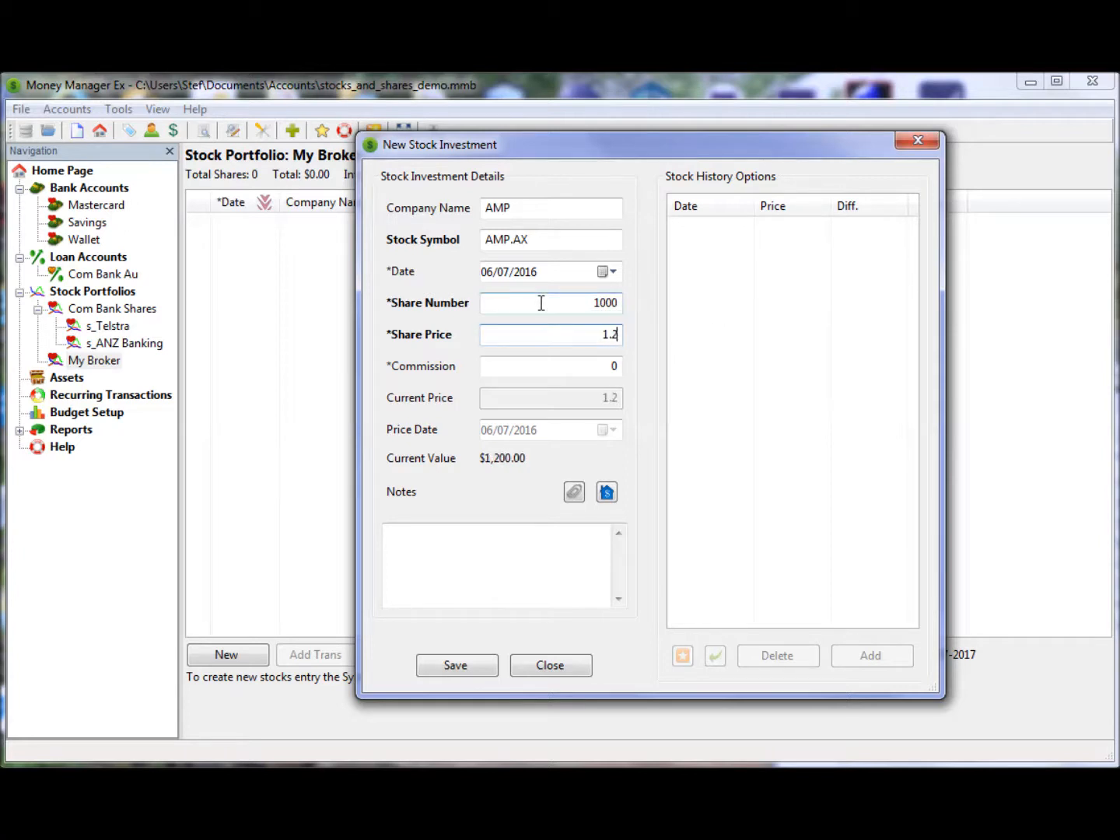
{"action": "type", "text": "345"}
{"action": "left_click", "coordinate": [454, 666]}
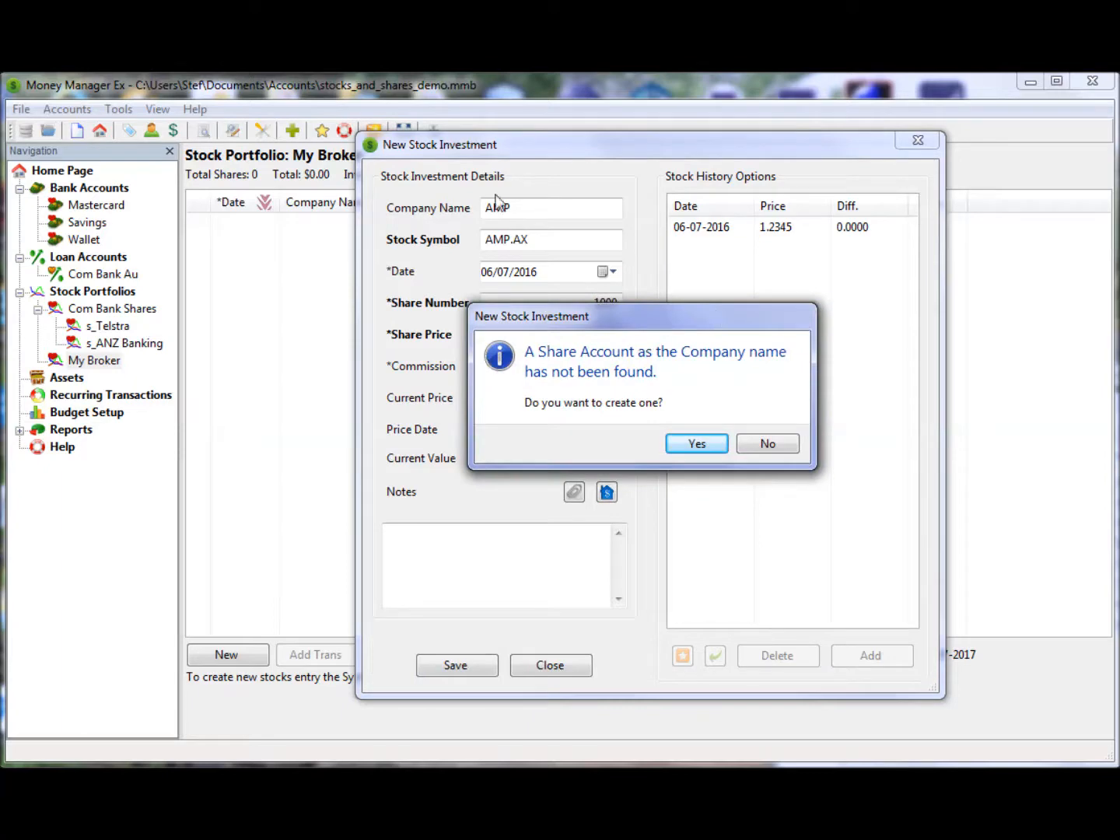
{"action": "left_click", "coordinate": [697, 444]}
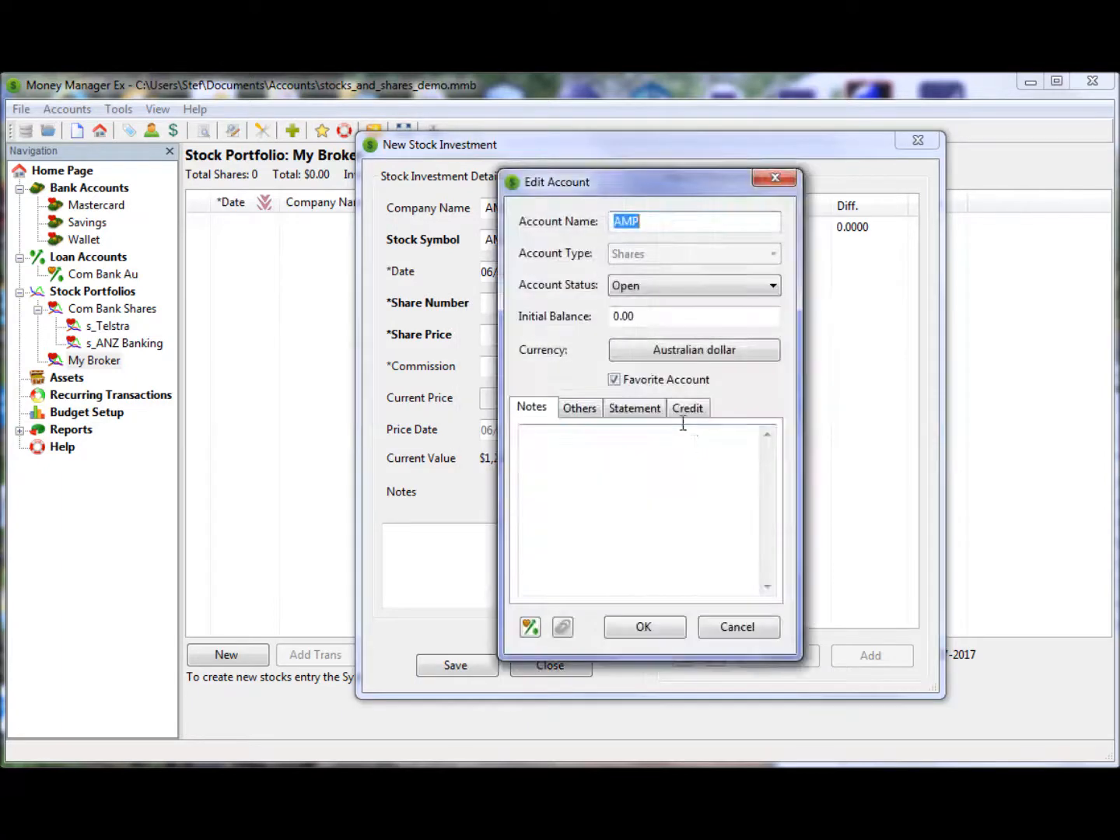
{"action": "left_click", "coordinate": [660, 626]}
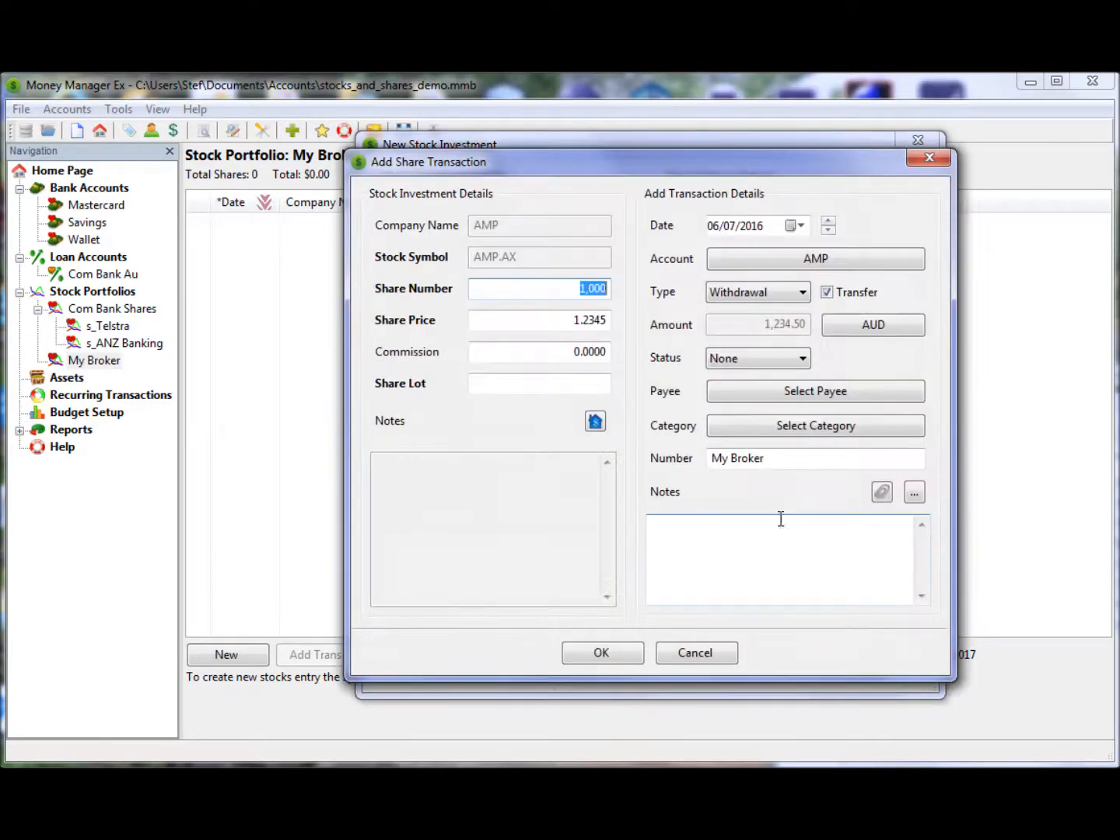
Record the AMP share transaction with payee AMP Limited and close the stock investment.
{"action": "left_click", "coordinate": [811, 390]}
{"action": "left_click", "coordinate": [634, 172]}
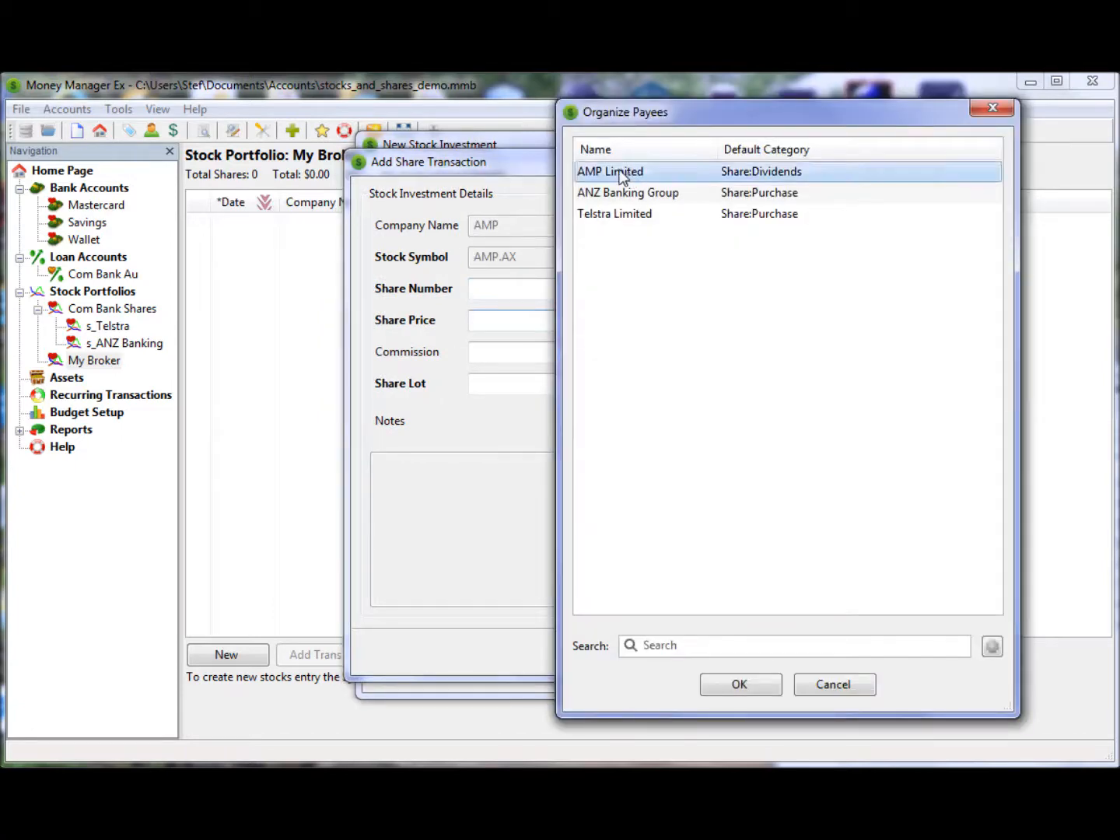
{"action": "left_click", "coordinate": [739, 688]}
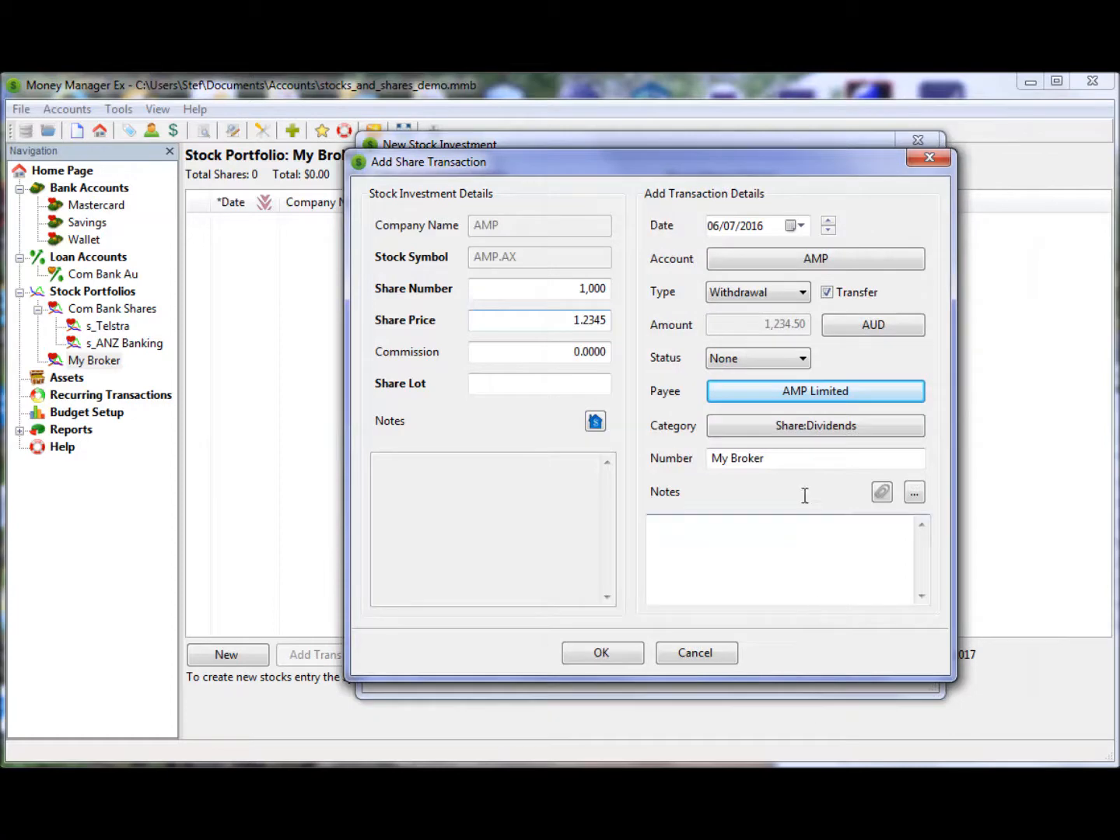
{"action": "left_click", "coordinate": [816, 261]}
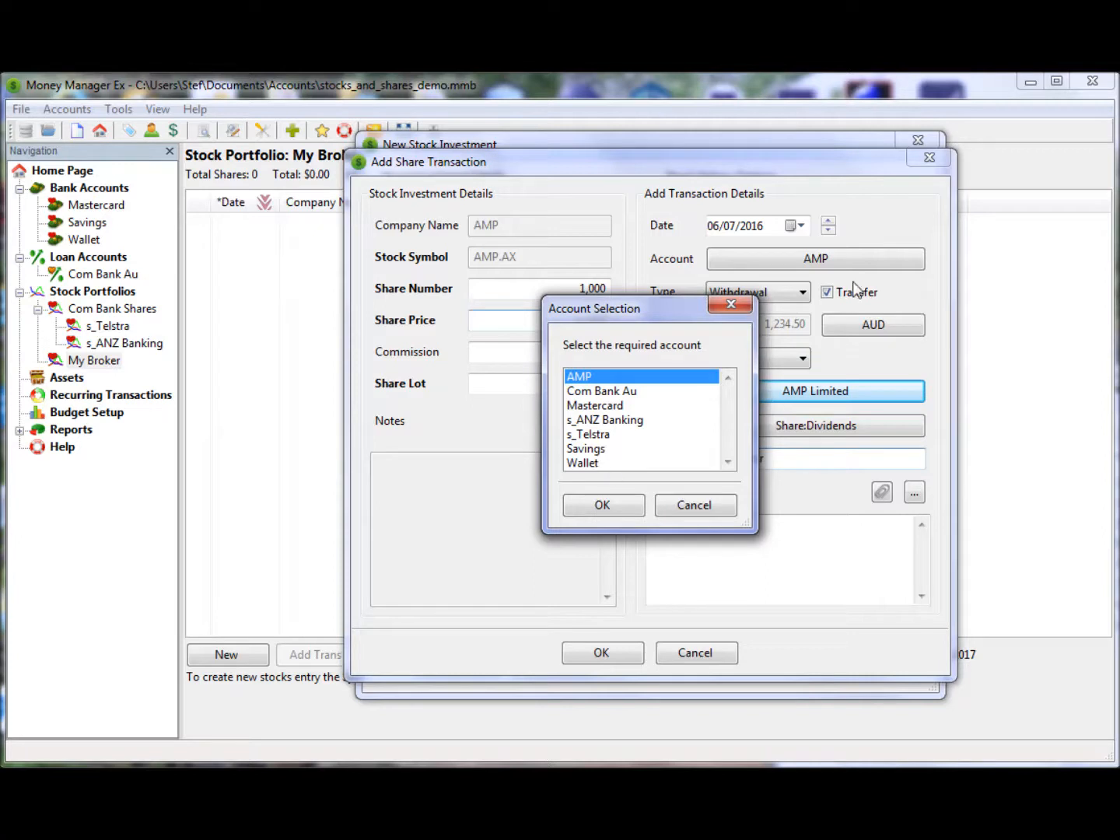
{"action": "left_click", "coordinate": [694, 506]}
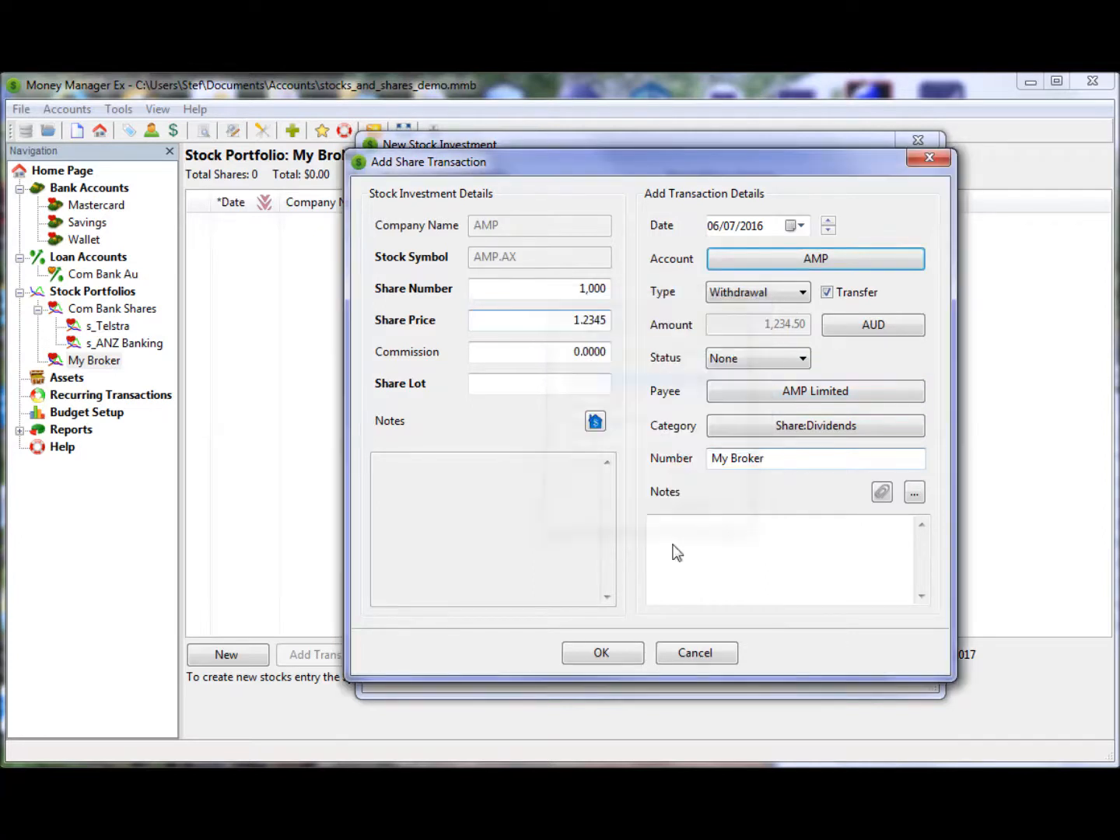
{"action": "left_click", "coordinate": [611, 657]}
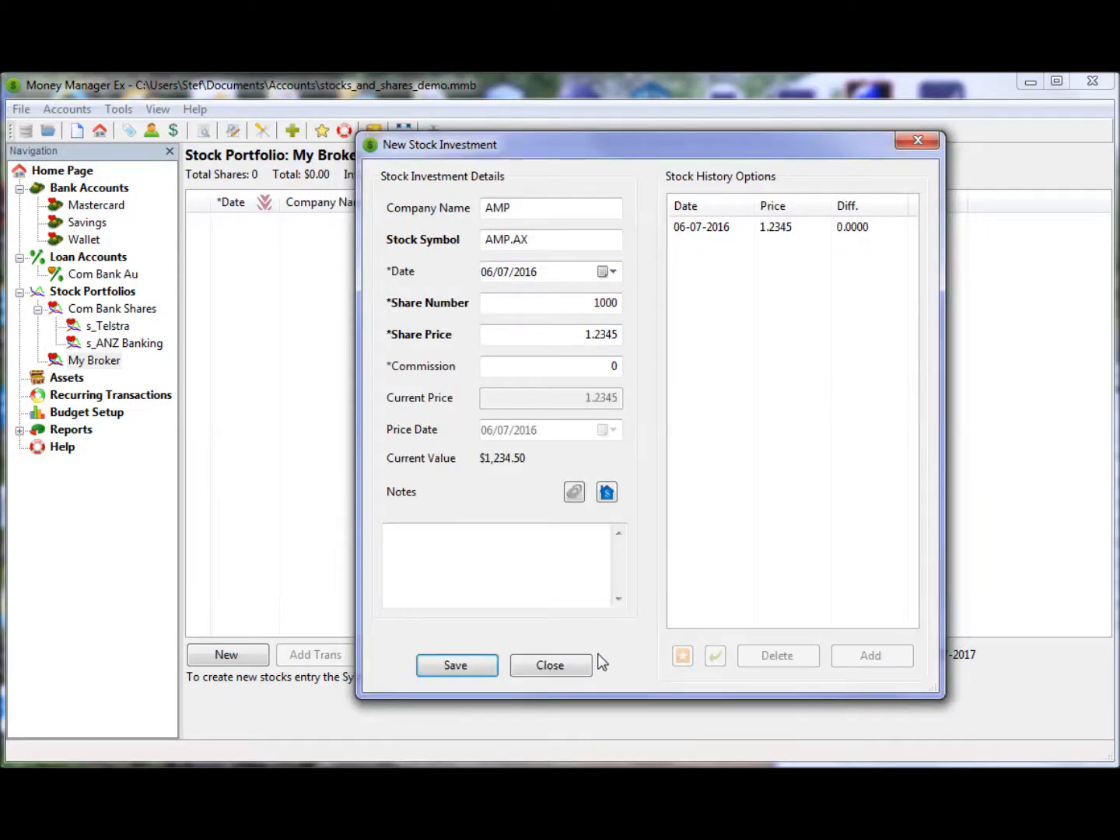
{"action": "left_click", "coordinate": [591, 660]}
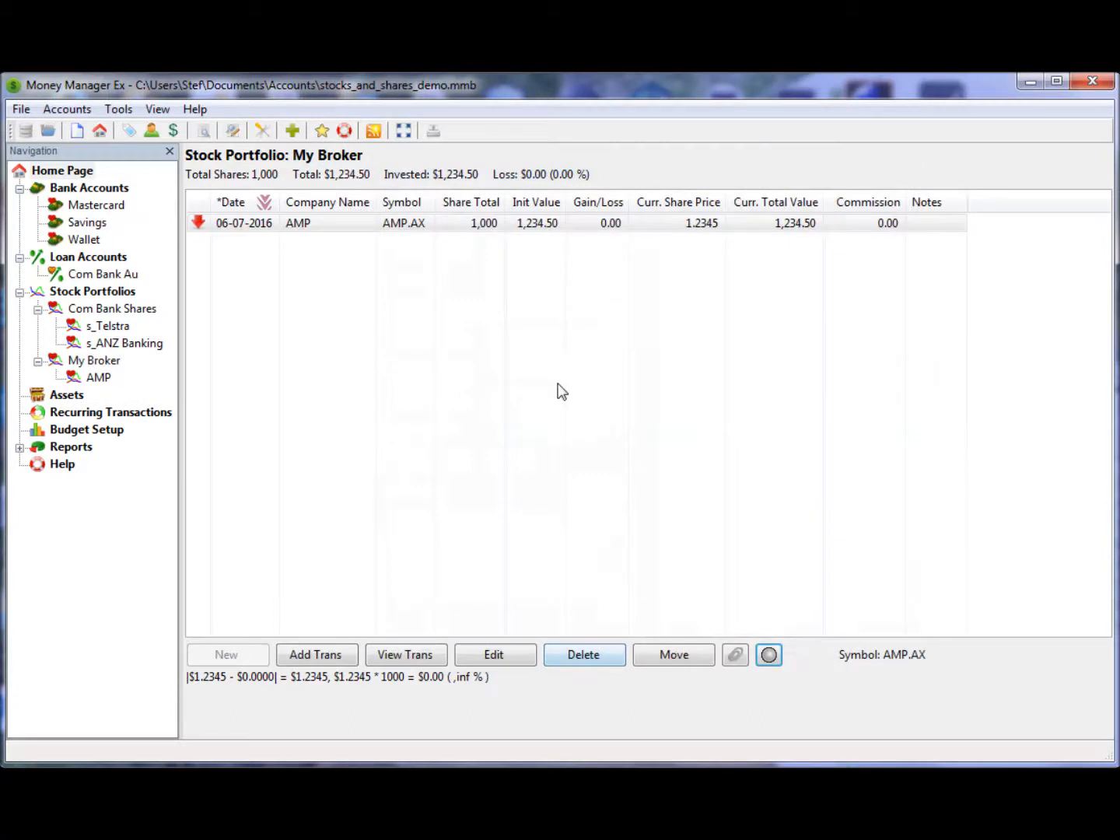
Start another share transaction for the AMP stock with 1000 shares at a share price of 2.3456.
{"action": "left_click", "coordinate": [458, 224]}
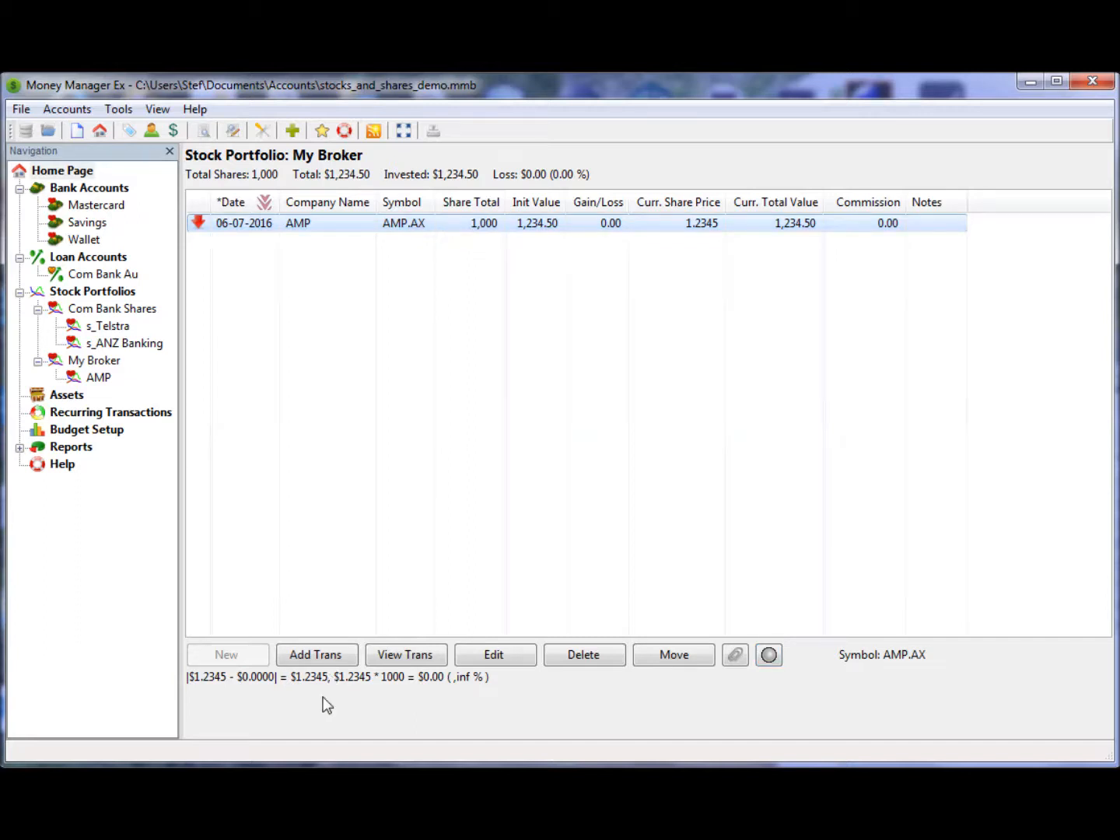
{"action": "left_click", "coordinate": [318, 655]}
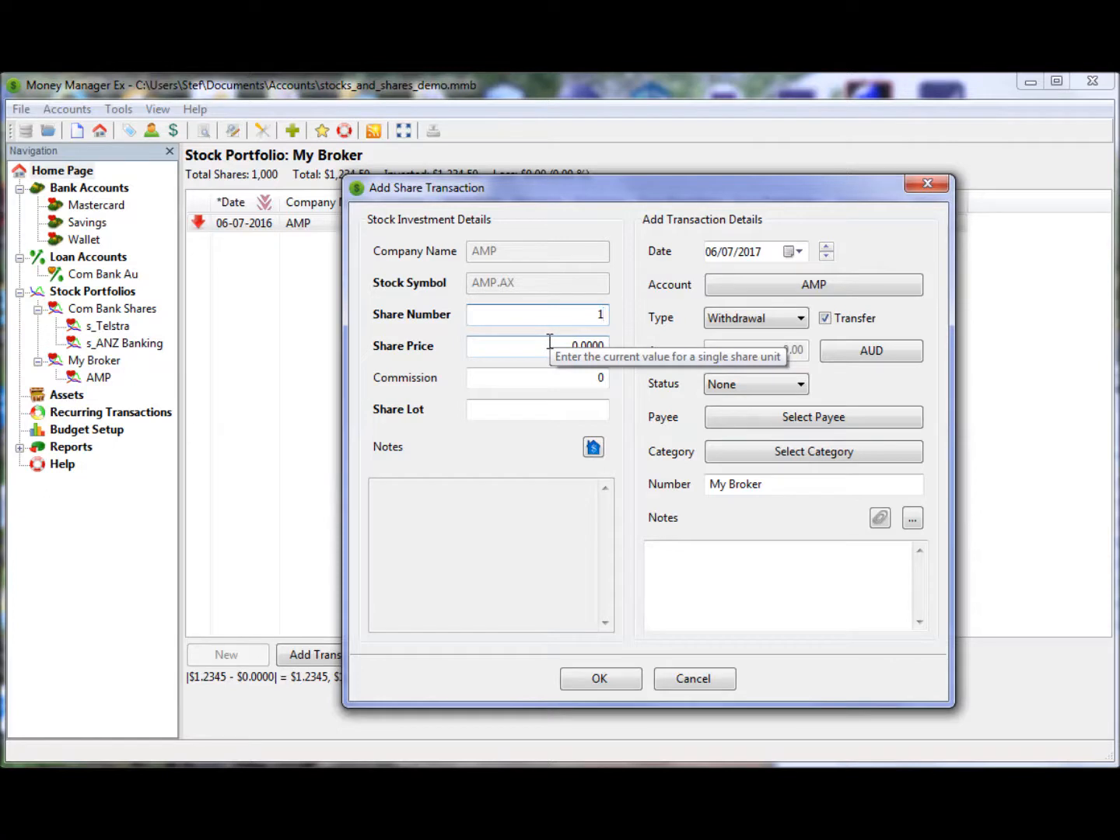
{"action": "type", "text": "000"}
{"action": "key", "text": "Tab"}
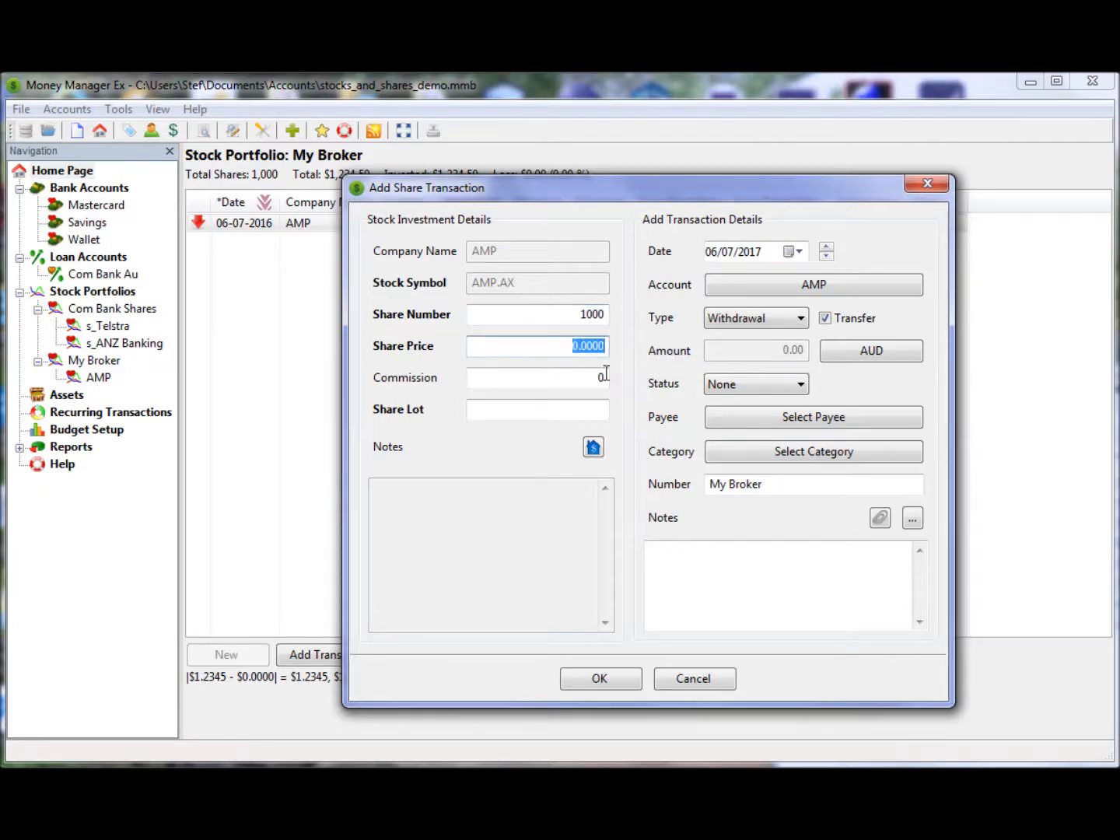
{"action": "type", "text": "2.3456"}
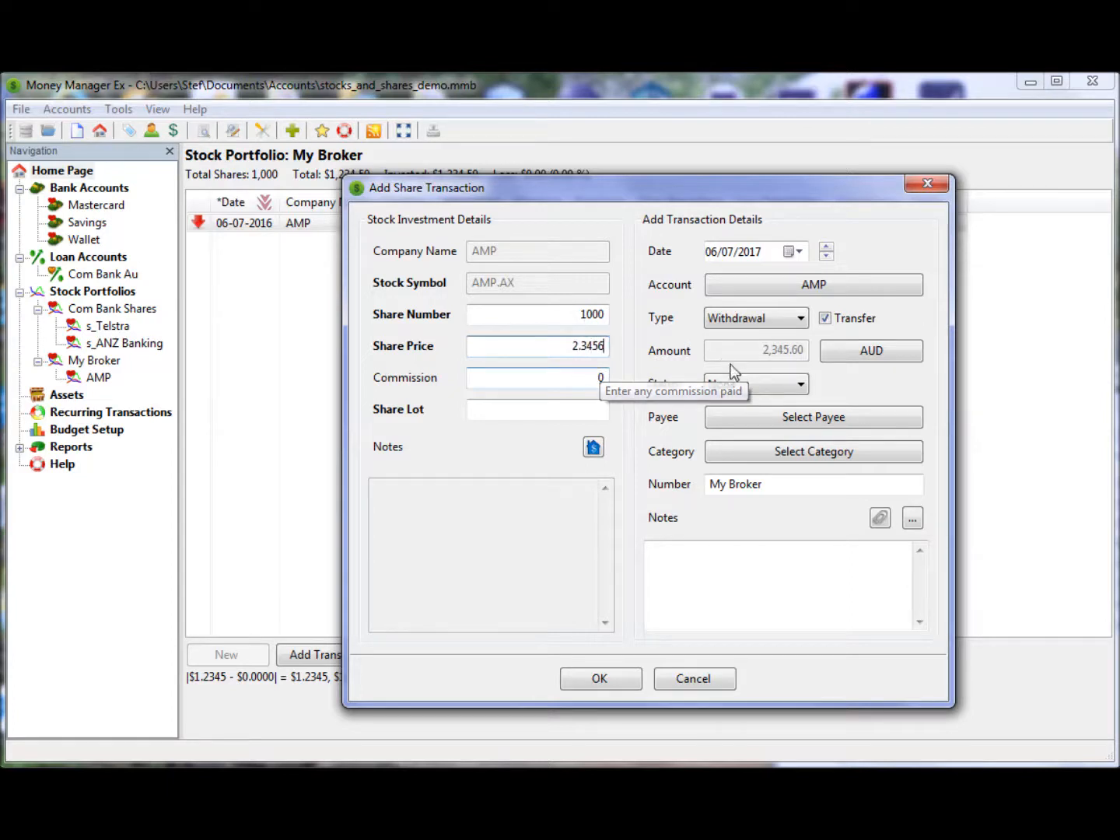
Date the second AMP share transaction 06/04/2017, set its payee to AMP Limited, and save it.
{"action": "left_click", "coordinate": [734, 258]}
{"action": "key", "text": "Down"}
{"action": "key", "text": "Down"}
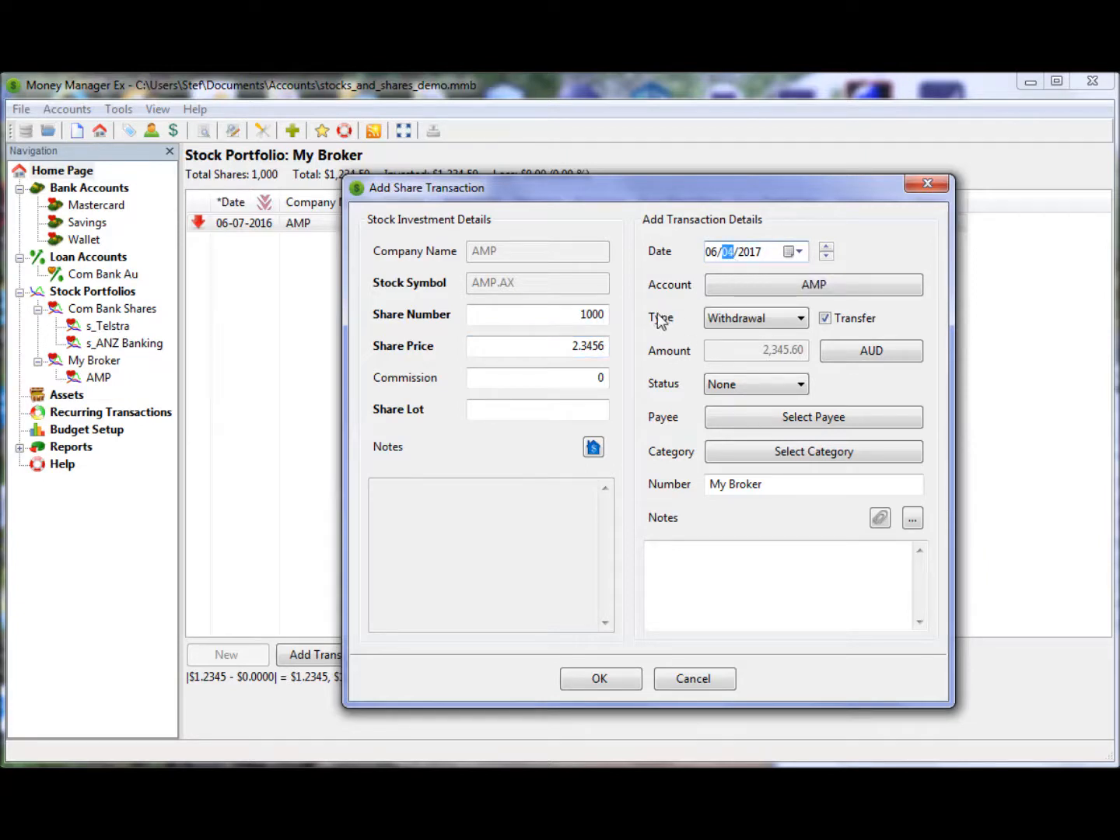
{"action": "left_click", "coordinate": [827, 418]}
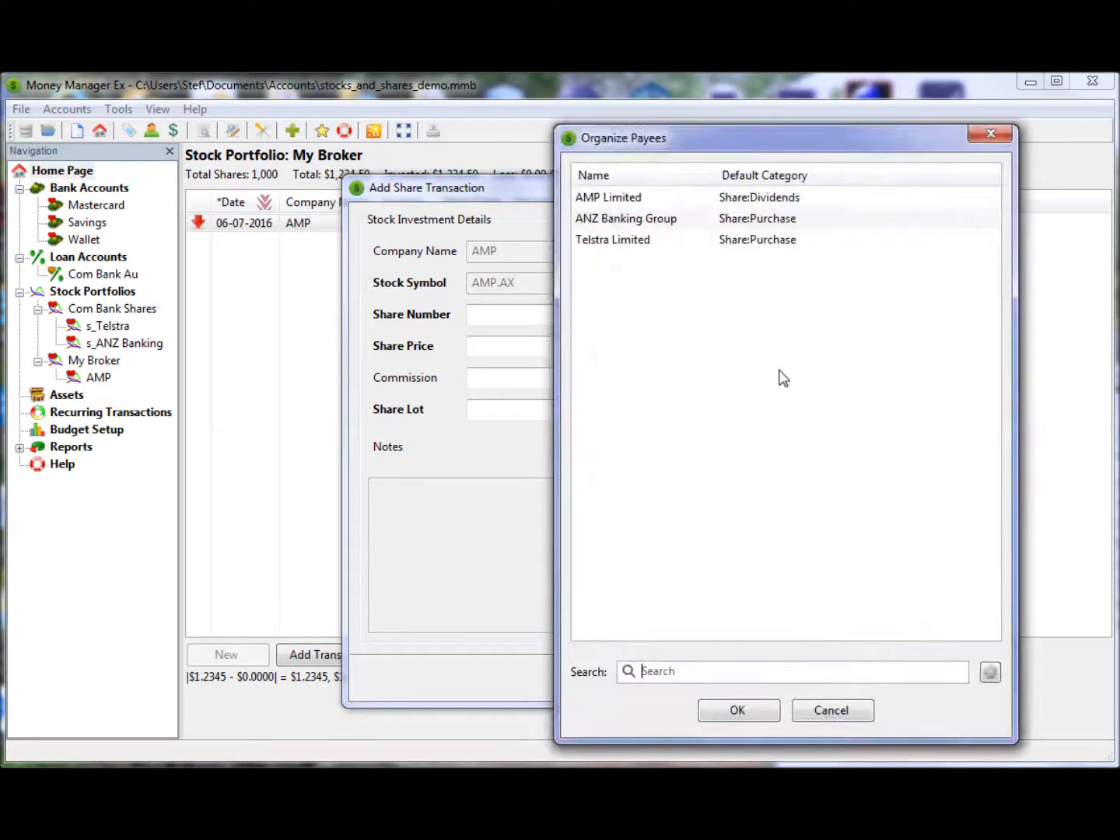
{"action": "left_click", "coordinate": [619, 200]}
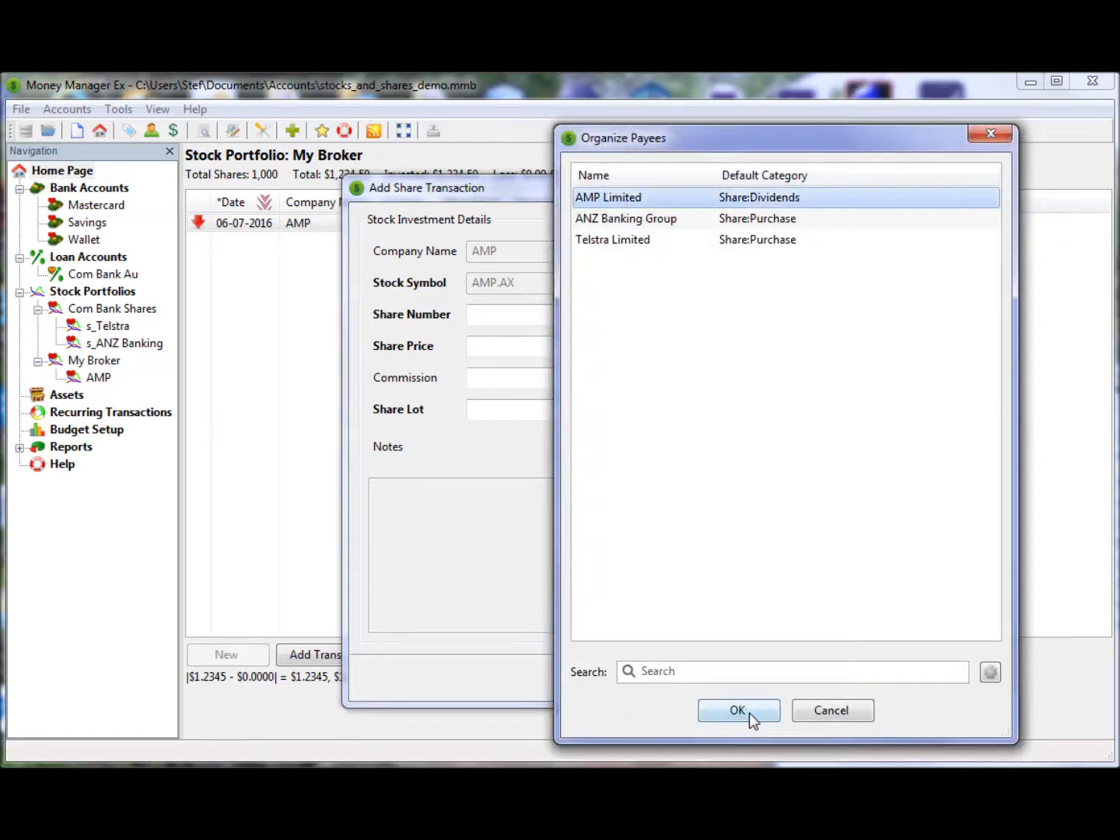
{"action": "left_click", "coordinate": [738, 710]}
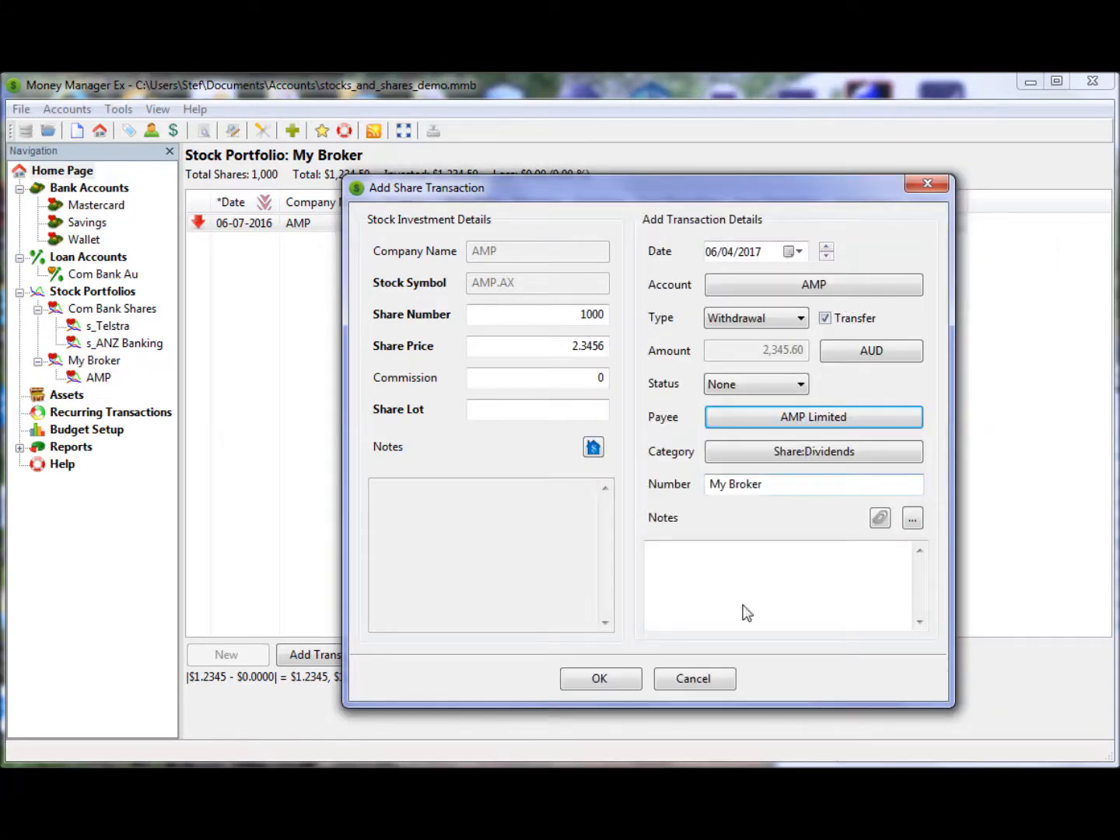
{"action": "left_click", "coordinate": [606, 677]}
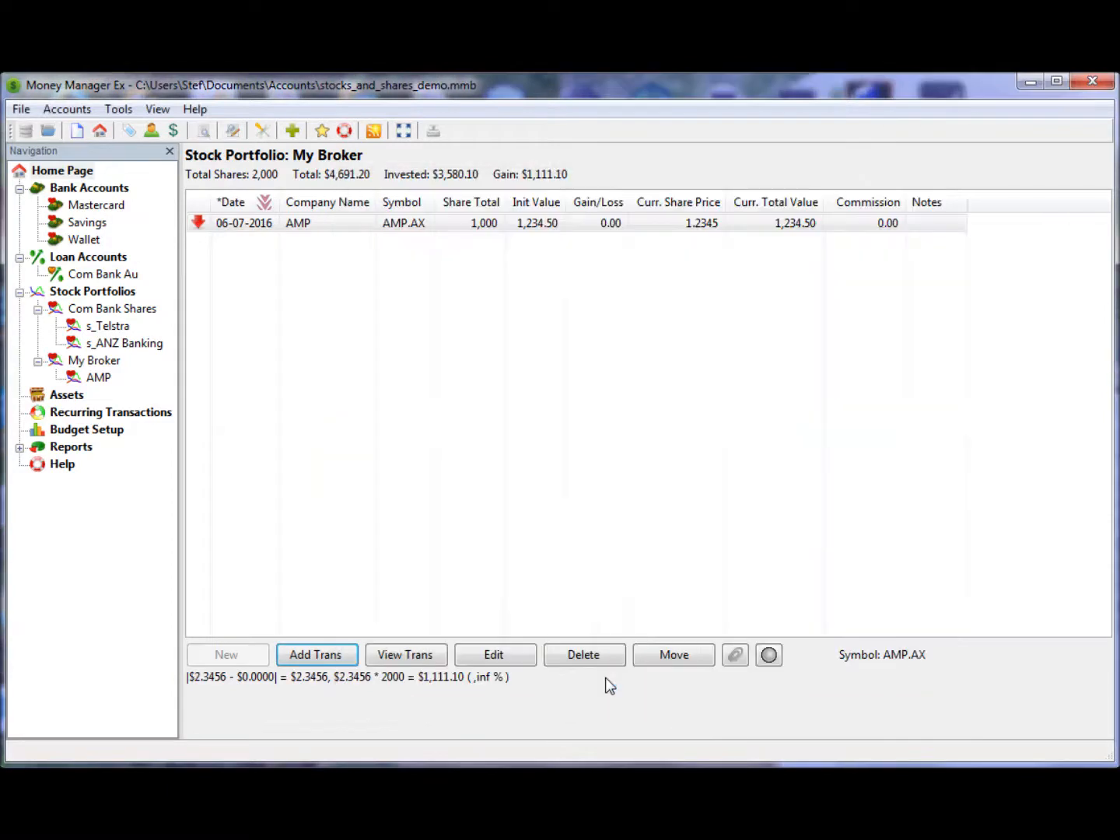
Review the stock transactions recorded for AMP in My Broker and the entries in its AMP share account.
{"action": "left_click", "coordinate": [443, 224]}
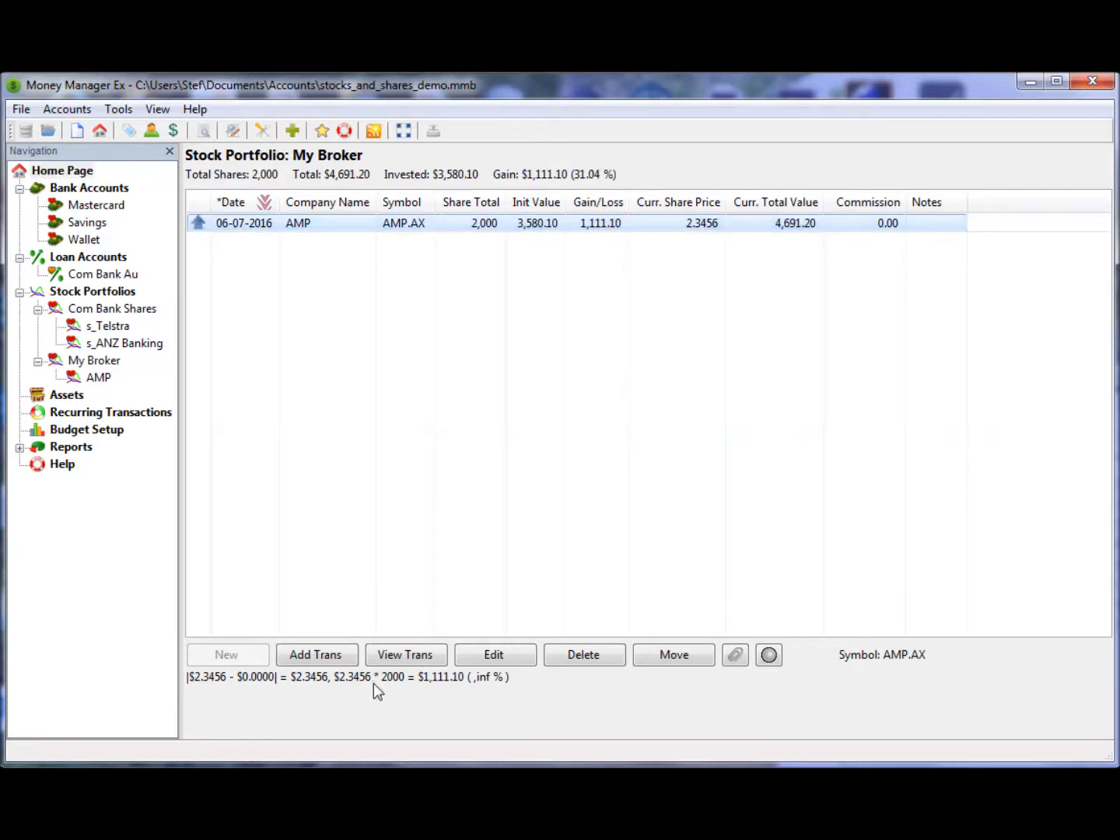
{"action": "left_click", "coordinate": [402, 658]}
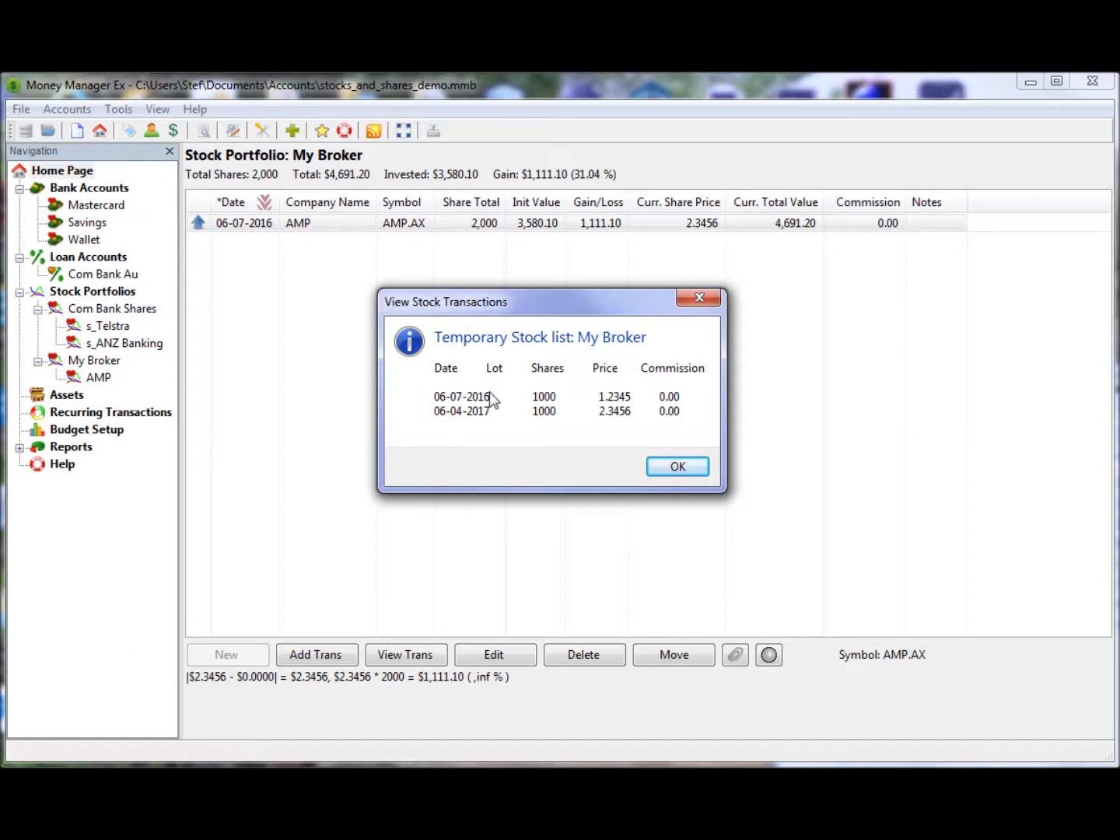
{"action": "left_click", "coordinate": [680, 466]}
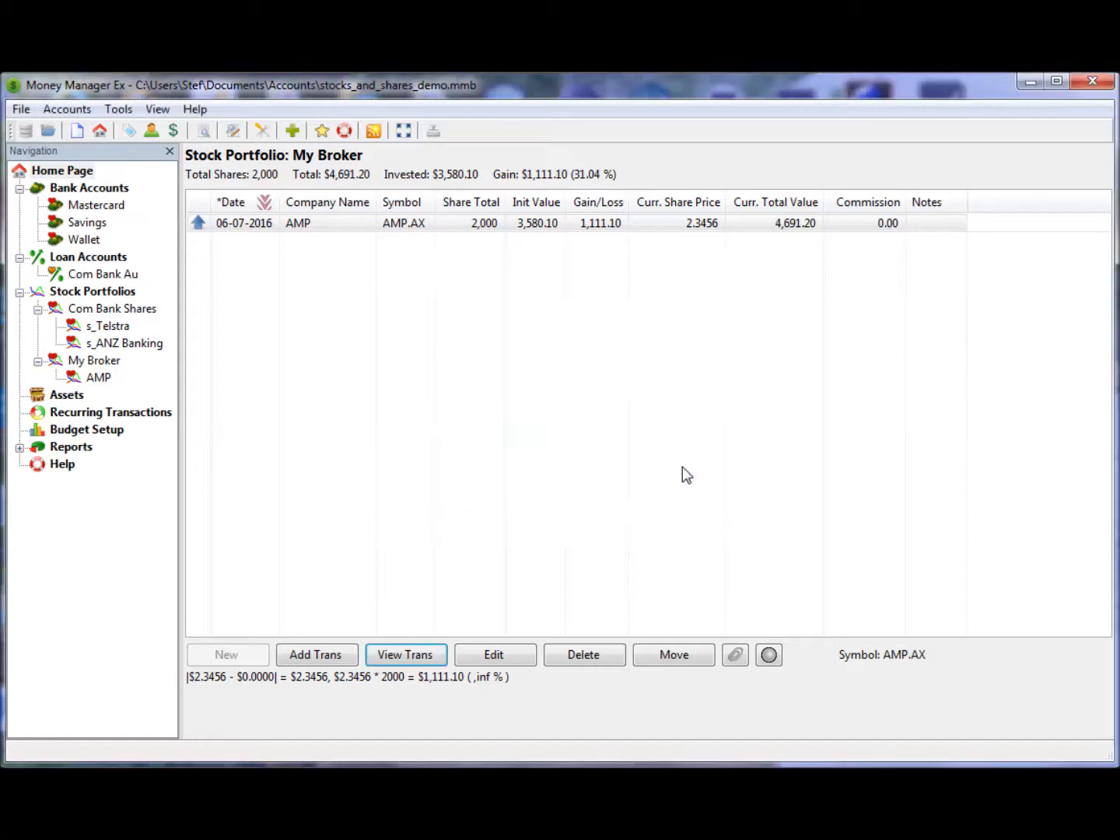
{"action": "left_click", "coordinate": [98, 378]}
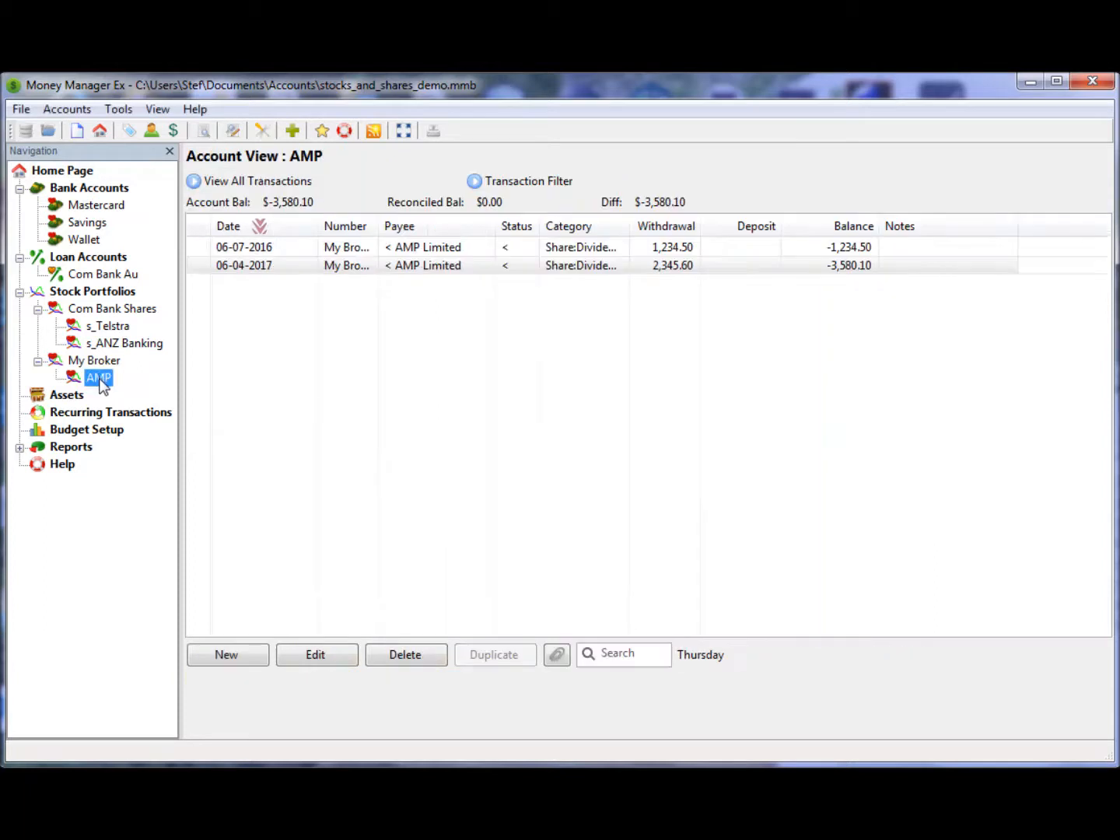
Examine the share details of the 06-04-2017 AMP Limited transaction and close it without changes.
{"action": "left_click", "coordinate": [576, 269]}
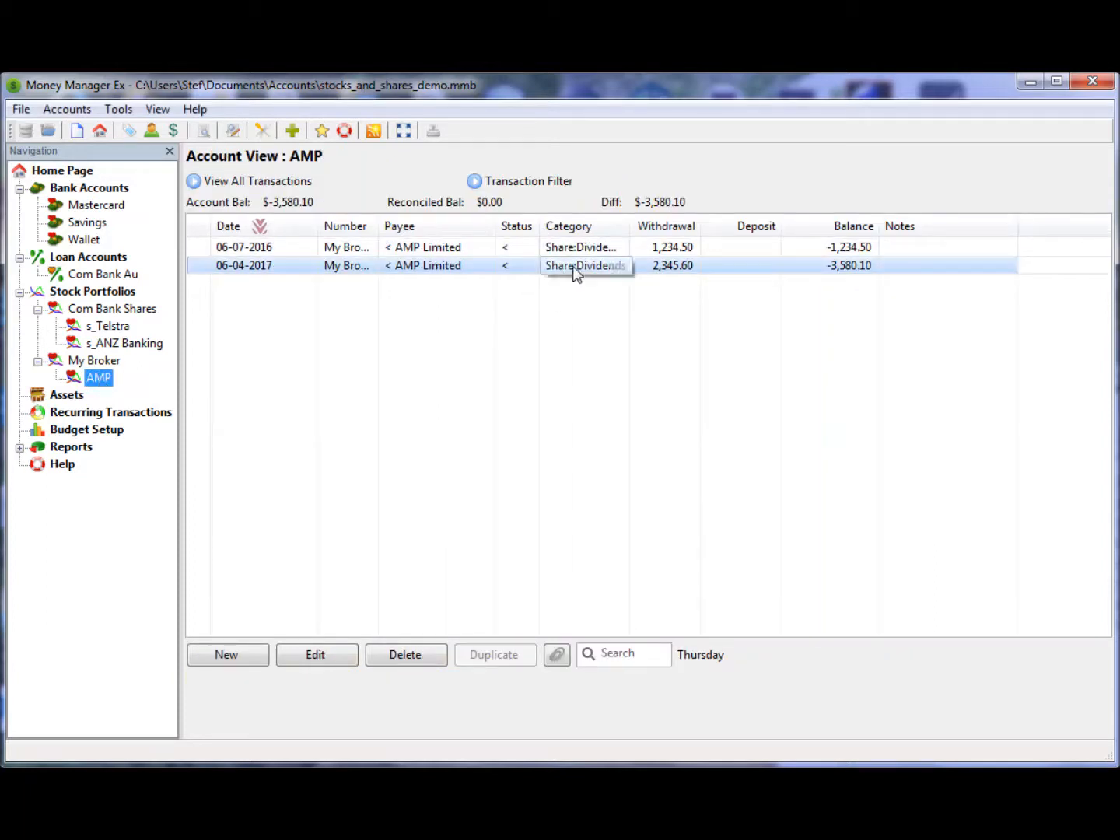
{"action": "left_click", "coordinate": [573, 267]}
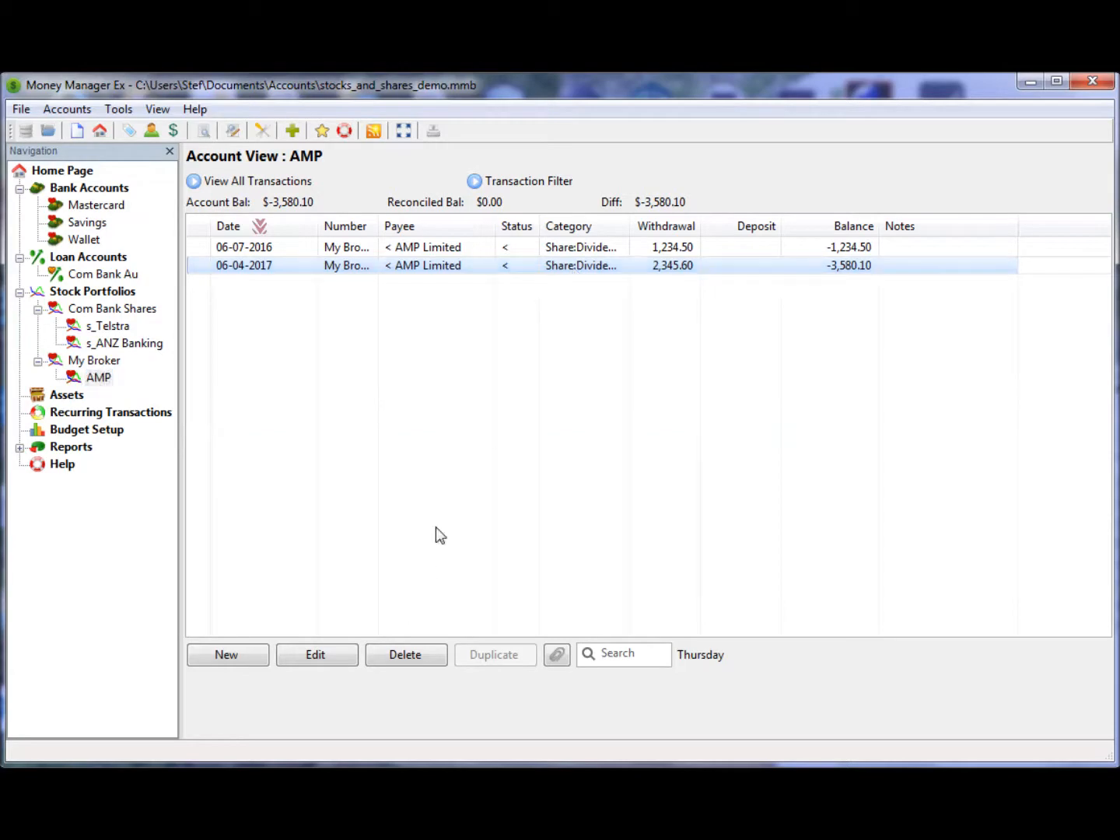
{"action": "left_click", "coordinate": [316, 654]}
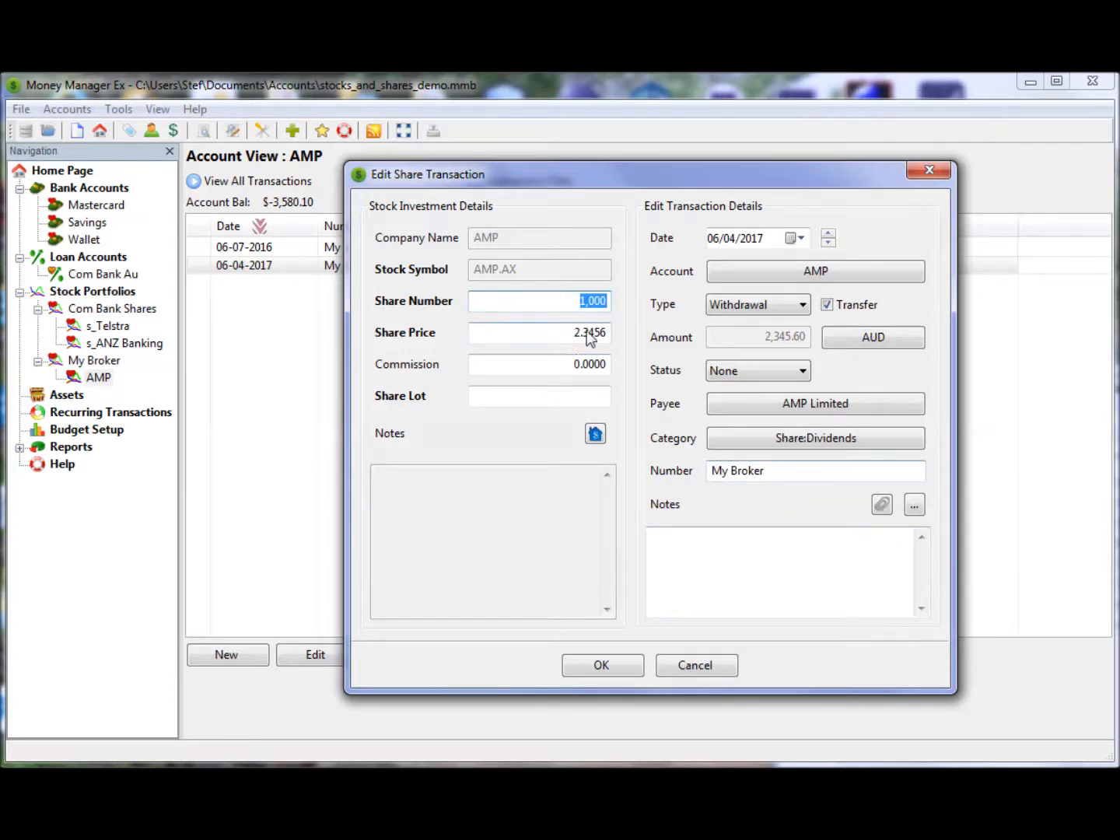
{"action": "left_click", "coordinate": [701, 669]}
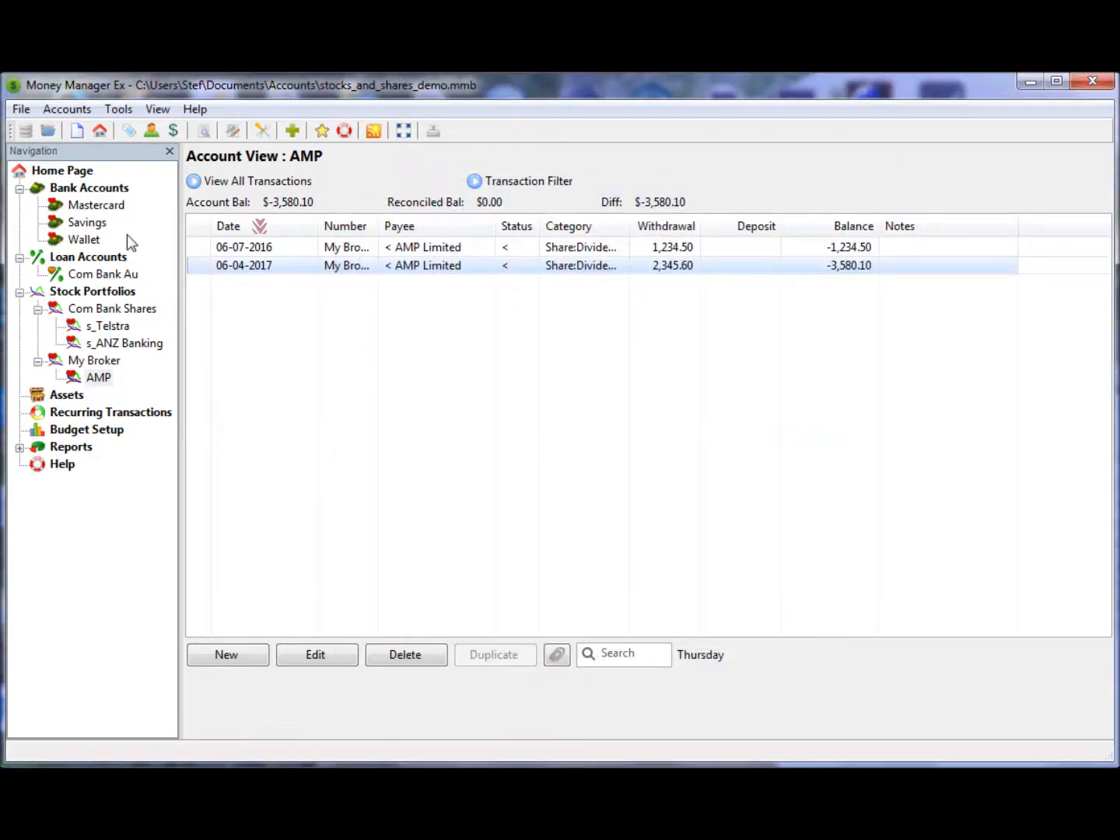
Record a transfer of 5,000.00 from the Savings account to the AMP share account.
{"action": "left_click", "coordinate": [94, 226]}
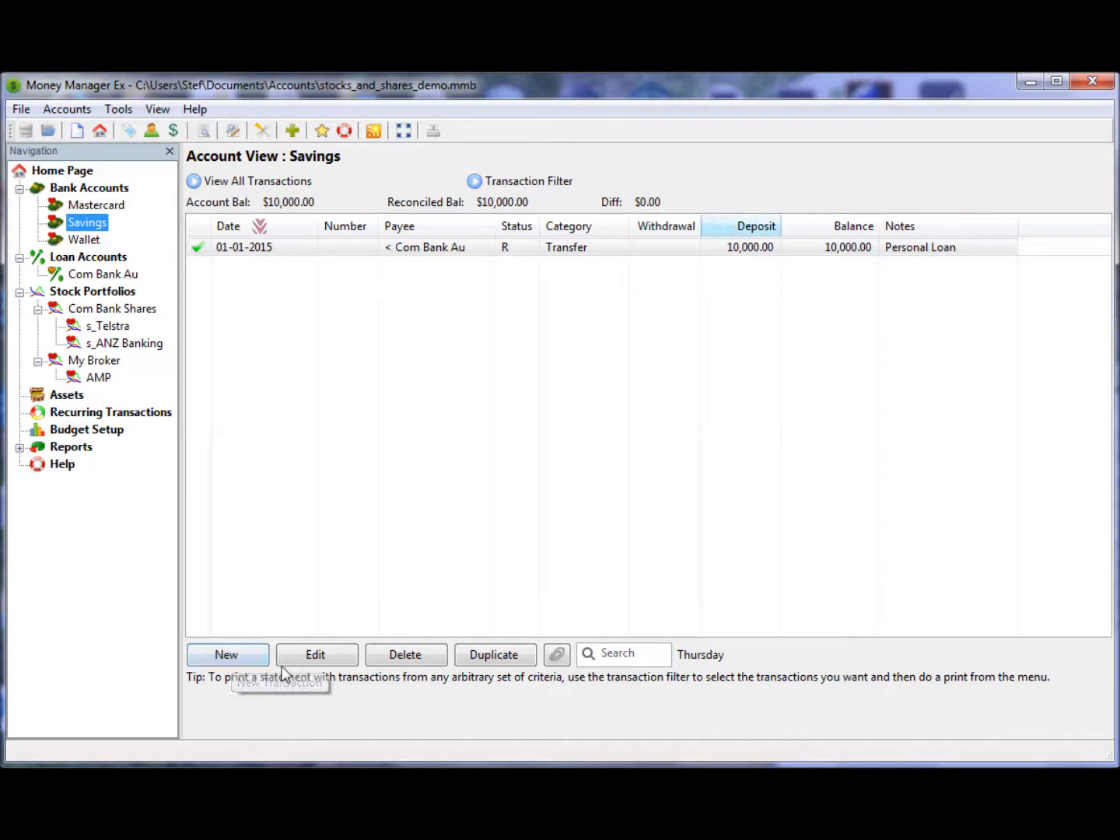
{"action": "left_click", "coordinate": [227, 659]}
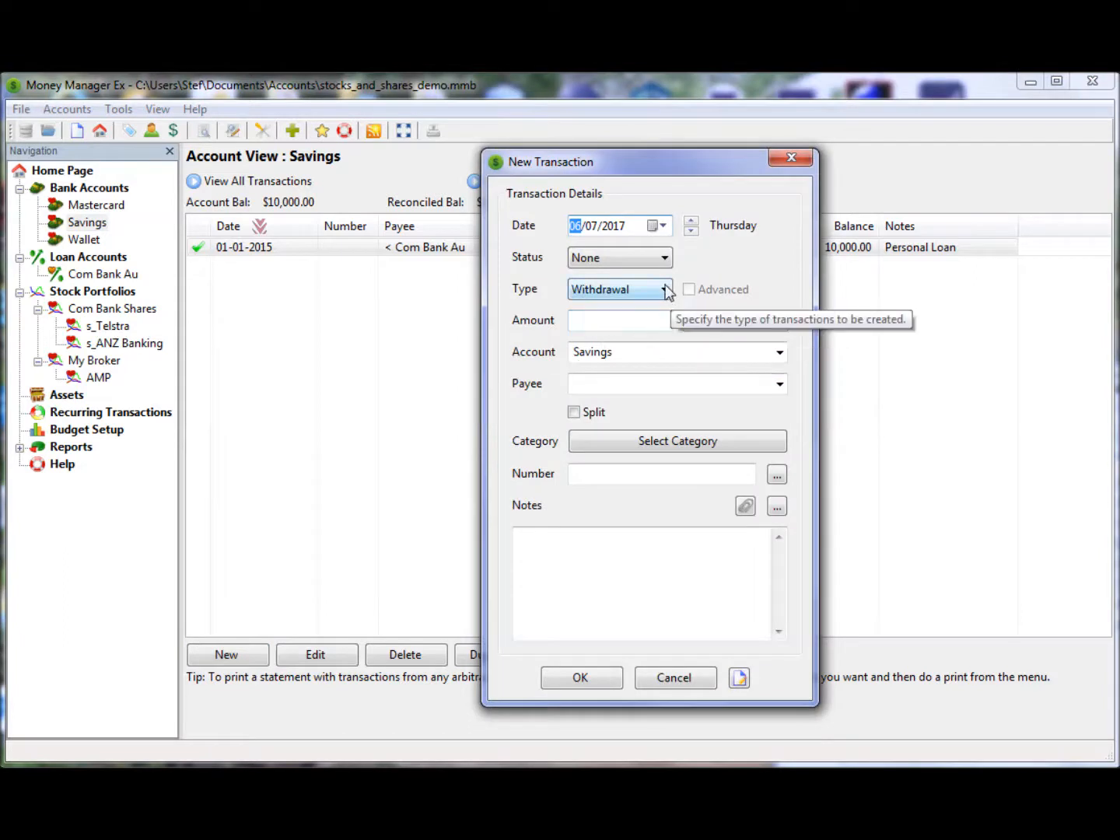
{"action": "left_click", "coordinate": [663, 290]}
{"action": "left_click", "coordinate": [598, 337]}
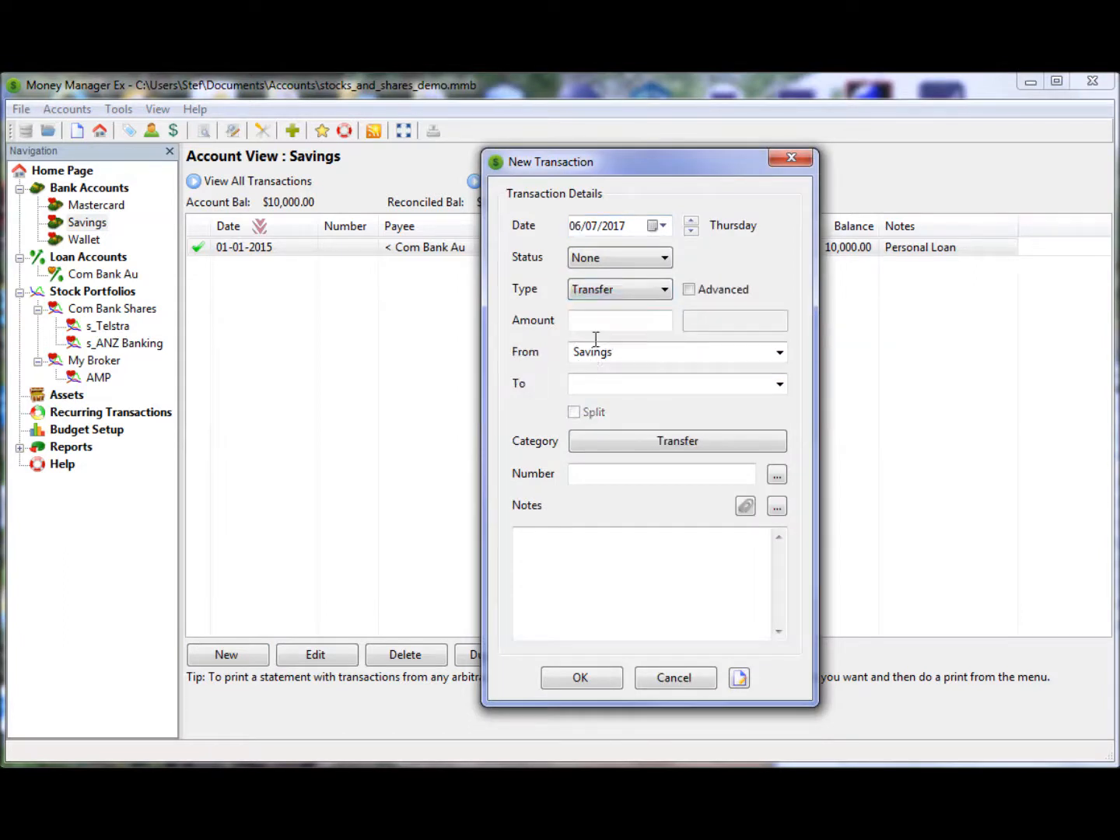
{"action": "left_click", "coordinate": [592, 326]}
{"action": "type", "text": "5"}
{"action": "type", "text": "000"}
{"action": "left_click", "coordinate": [779, 383]}
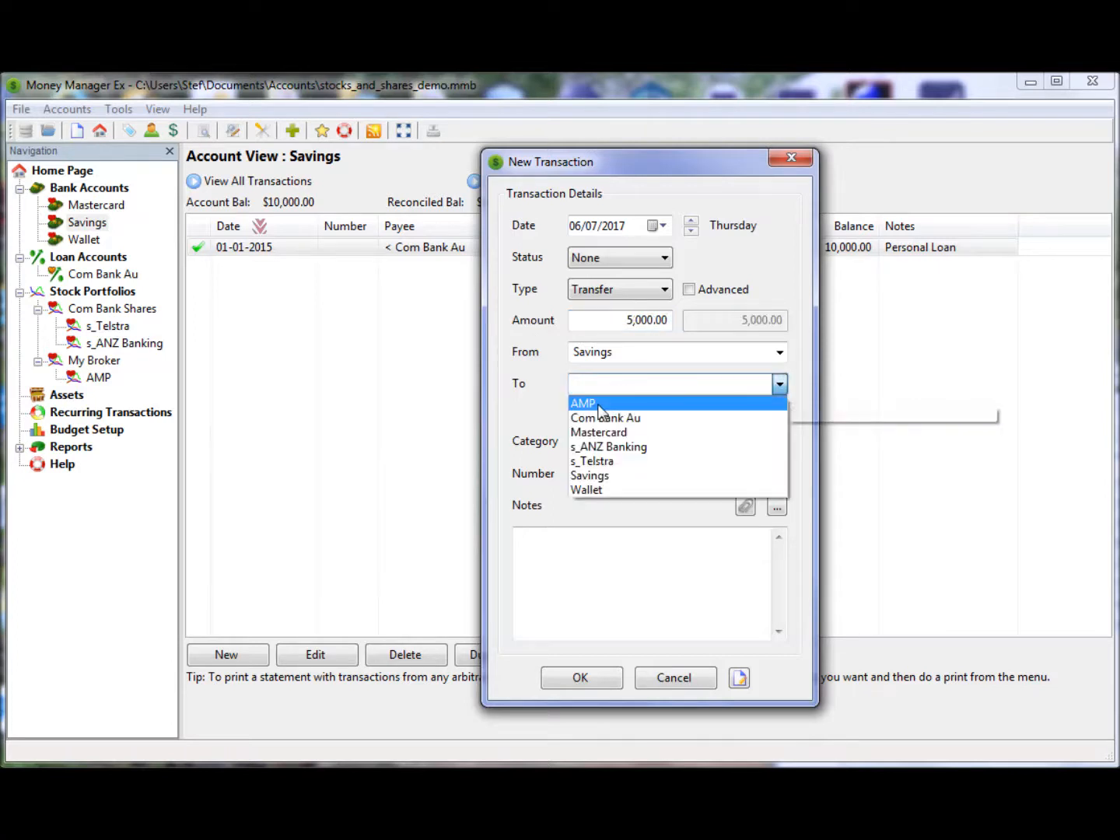
{"action": "left_click", "coordinate": [609, 402]}
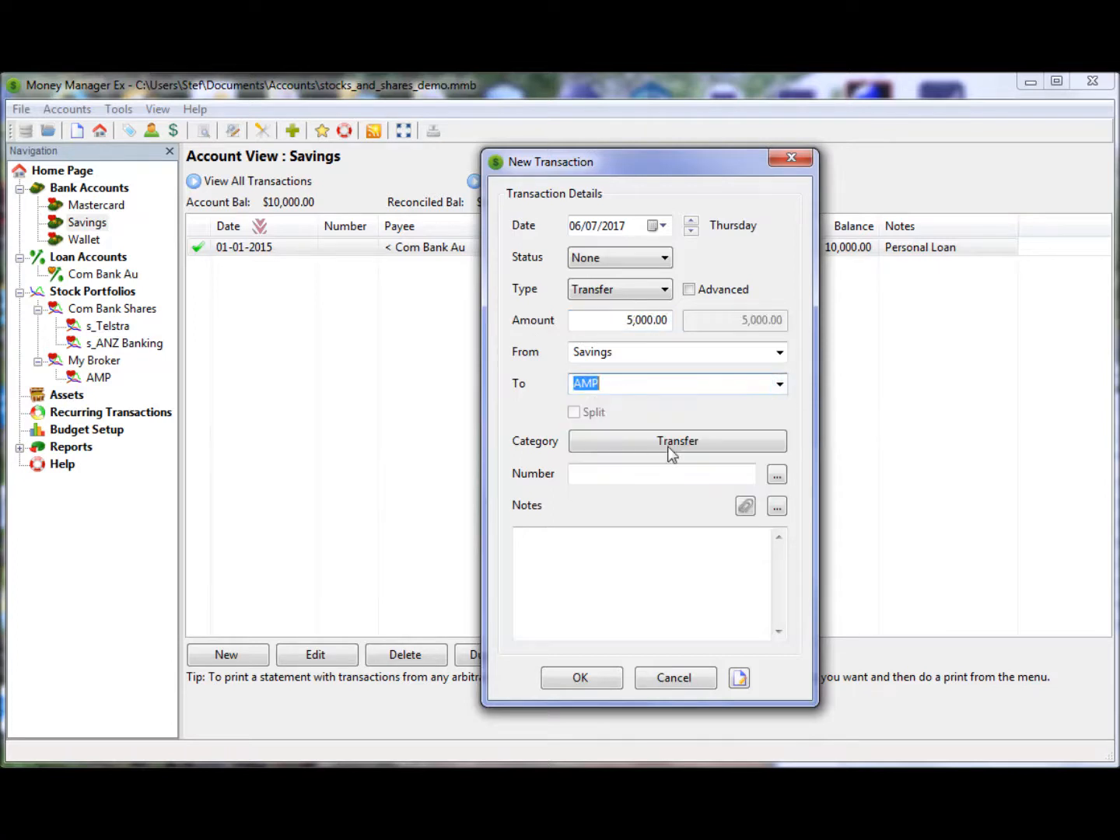
{"action": "left_click", "coordinate": [591, 676]}
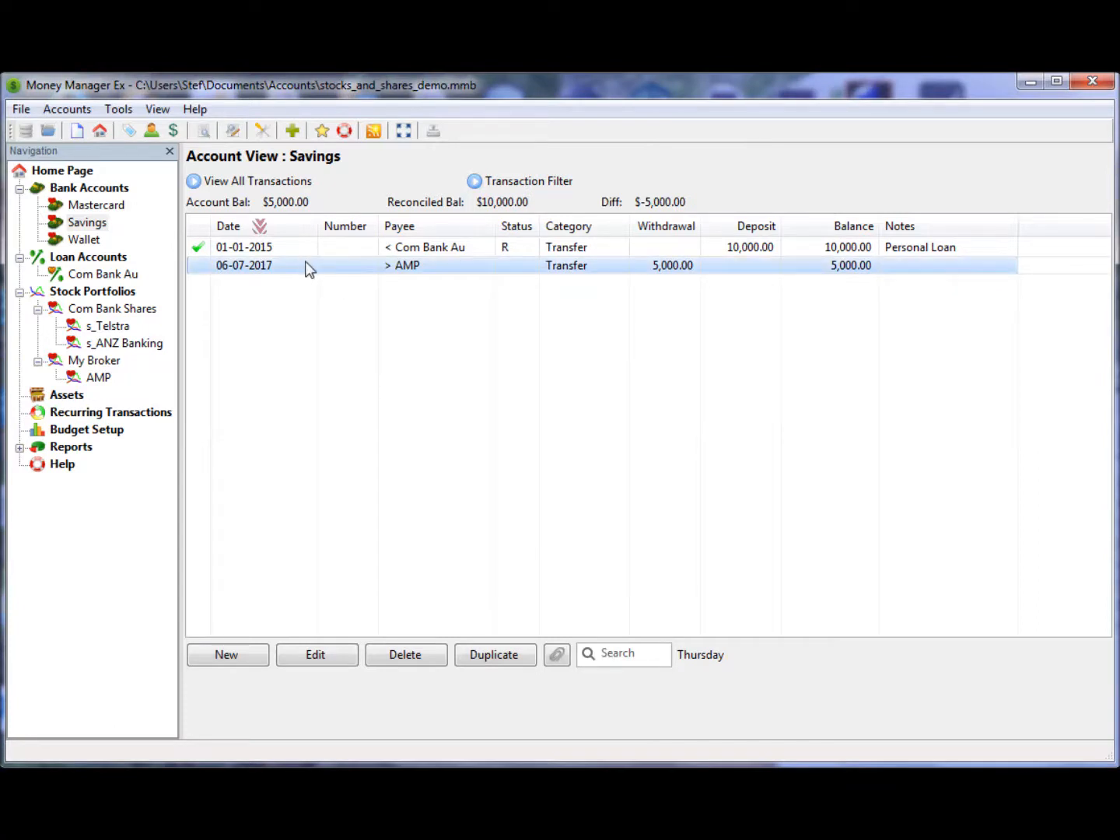
Change the date of the Savings transfer to AMP to 06/07/2015 and save it.
{"action": "double_click", "coordinate": [503, 269]}
{"action": "left_click", "coordinate": [612, 233]}
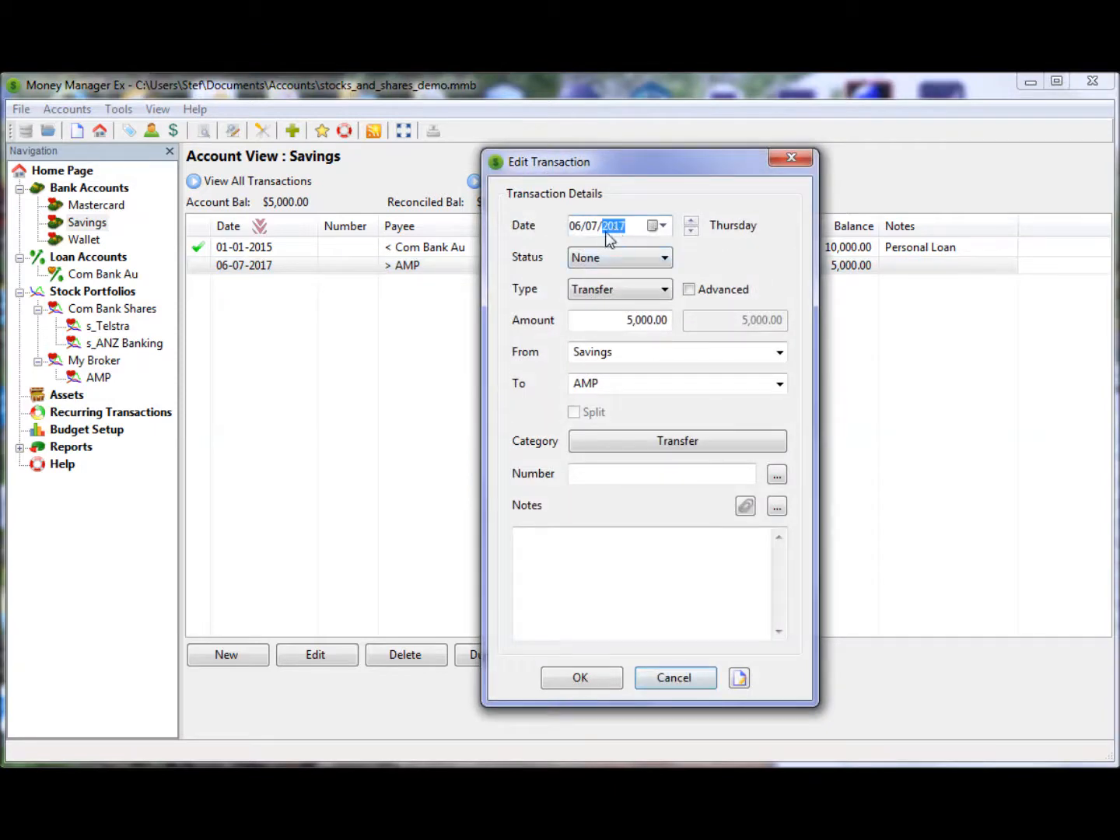
{"action": "key", "text": "Down"}
{"action": "key", "text": "Down"}
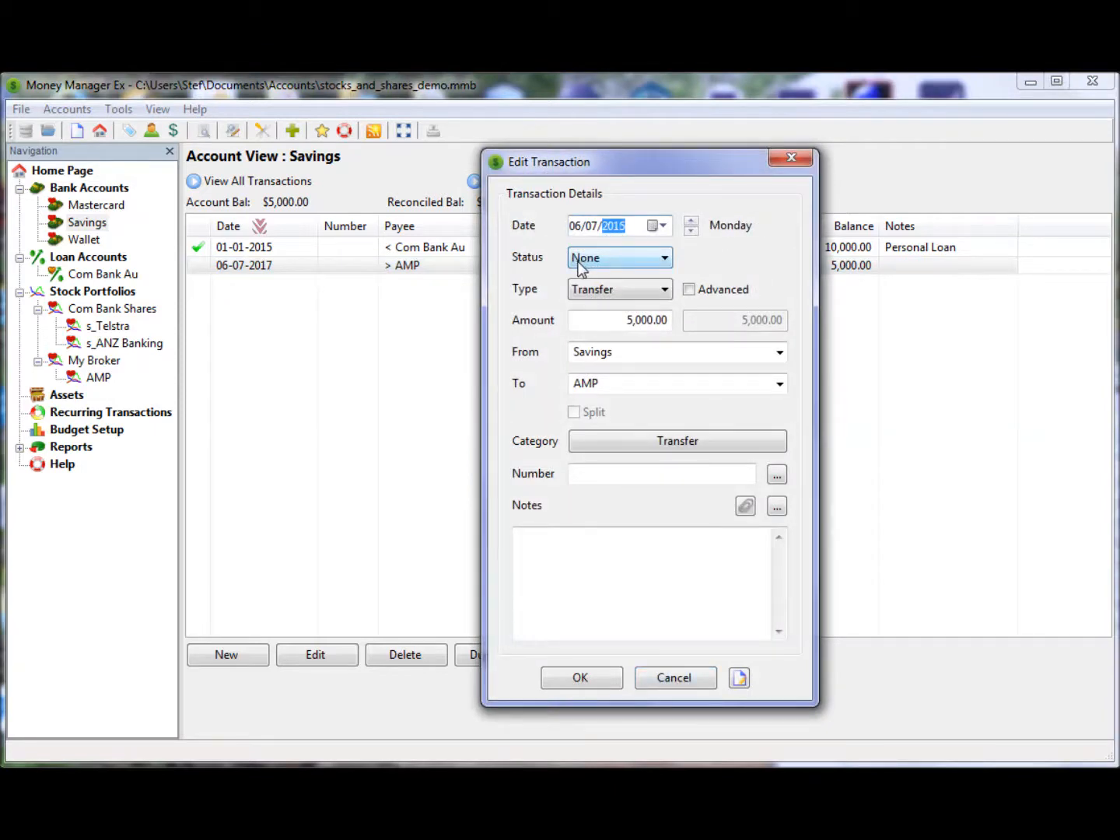
{"action": "left_click", "coordinate": [580, 682]}
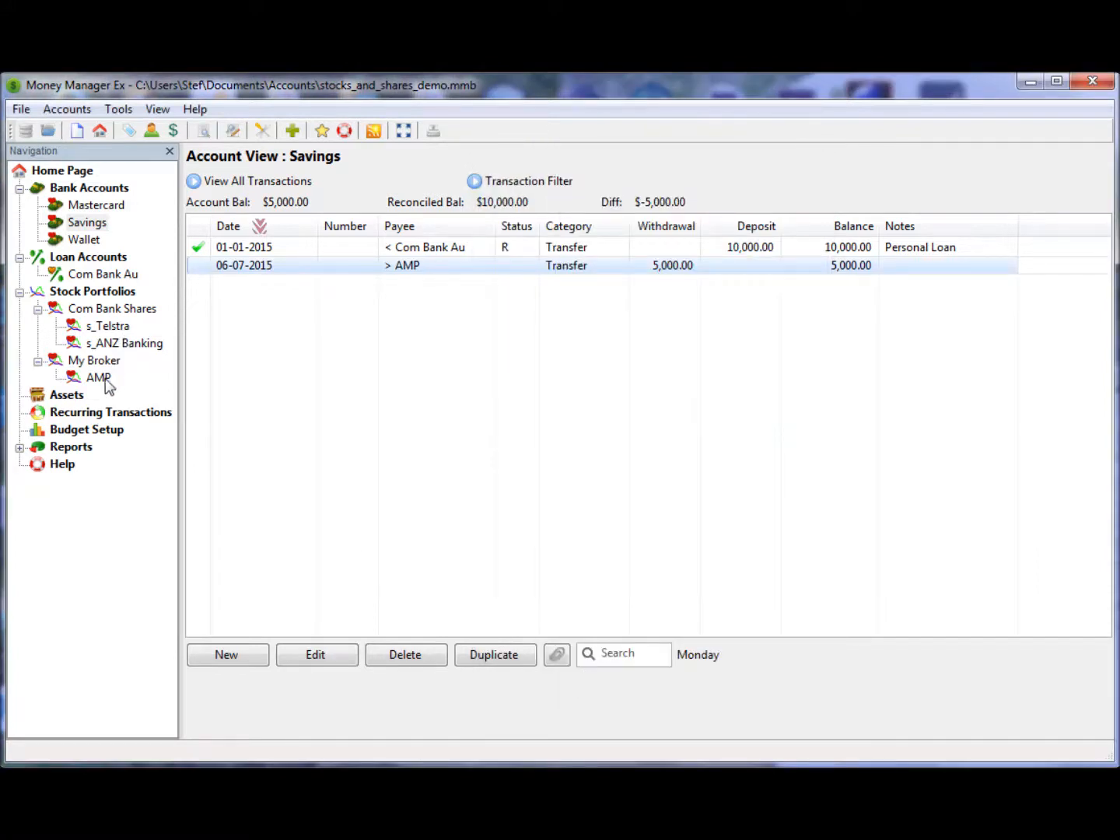
Record a 200.00 deposit from AMP Limited under Share:Dividends in the AMP account and widen the Category column.
{"action": "left_click", "coordinate": [105, 379]}
{"action": "left_click", "coordinate": [521, 248]}
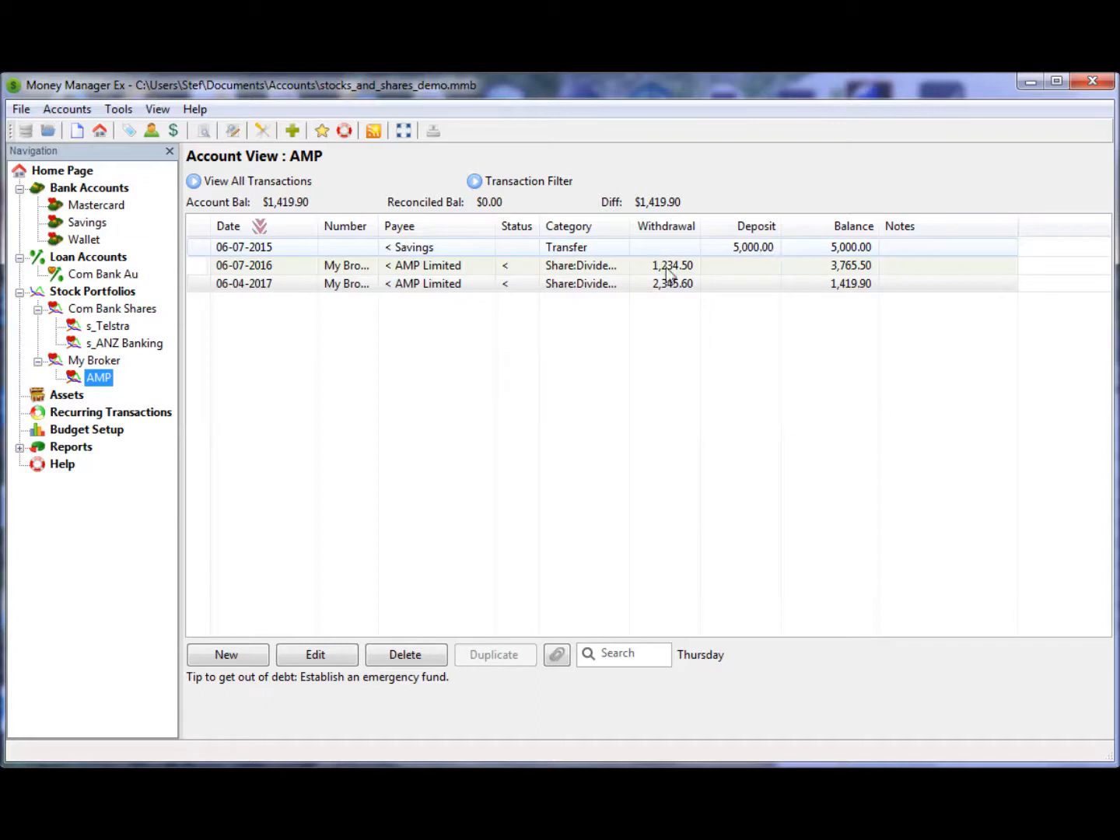
{"action": "left_click", "coordinate": [621, 285]}
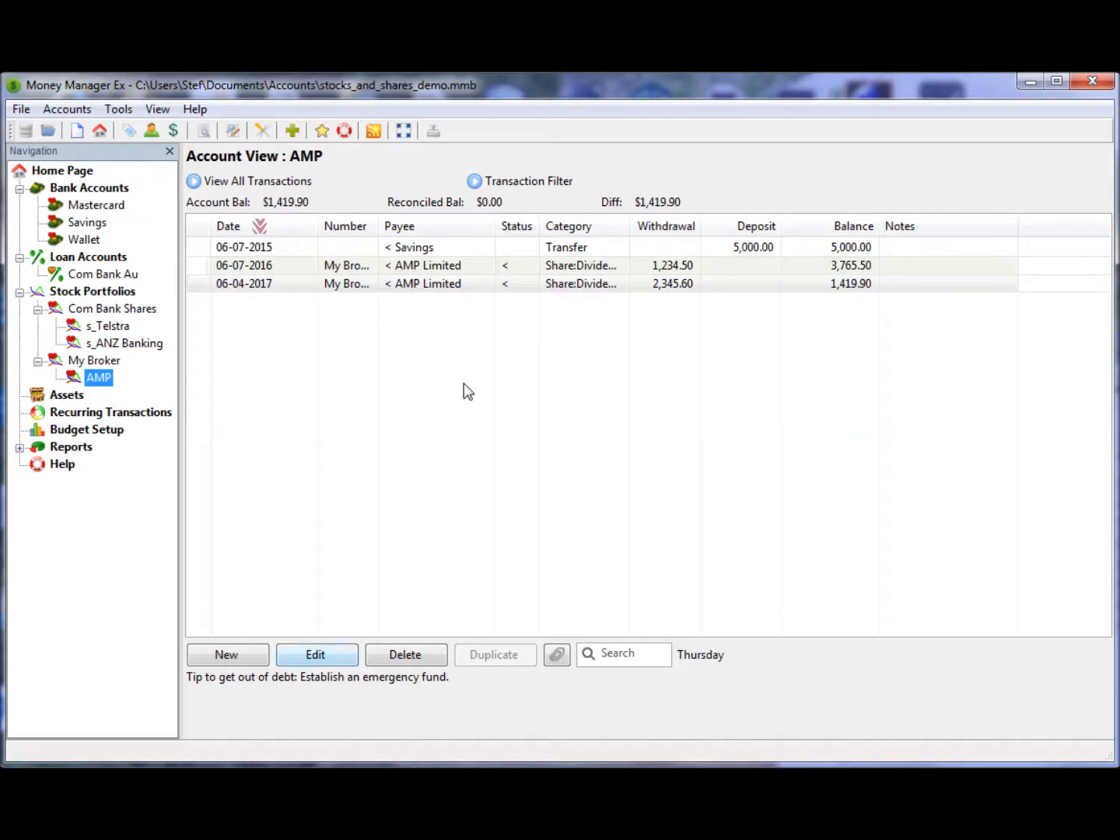
{"action": "left_click", "coordinate": [225, 654]}
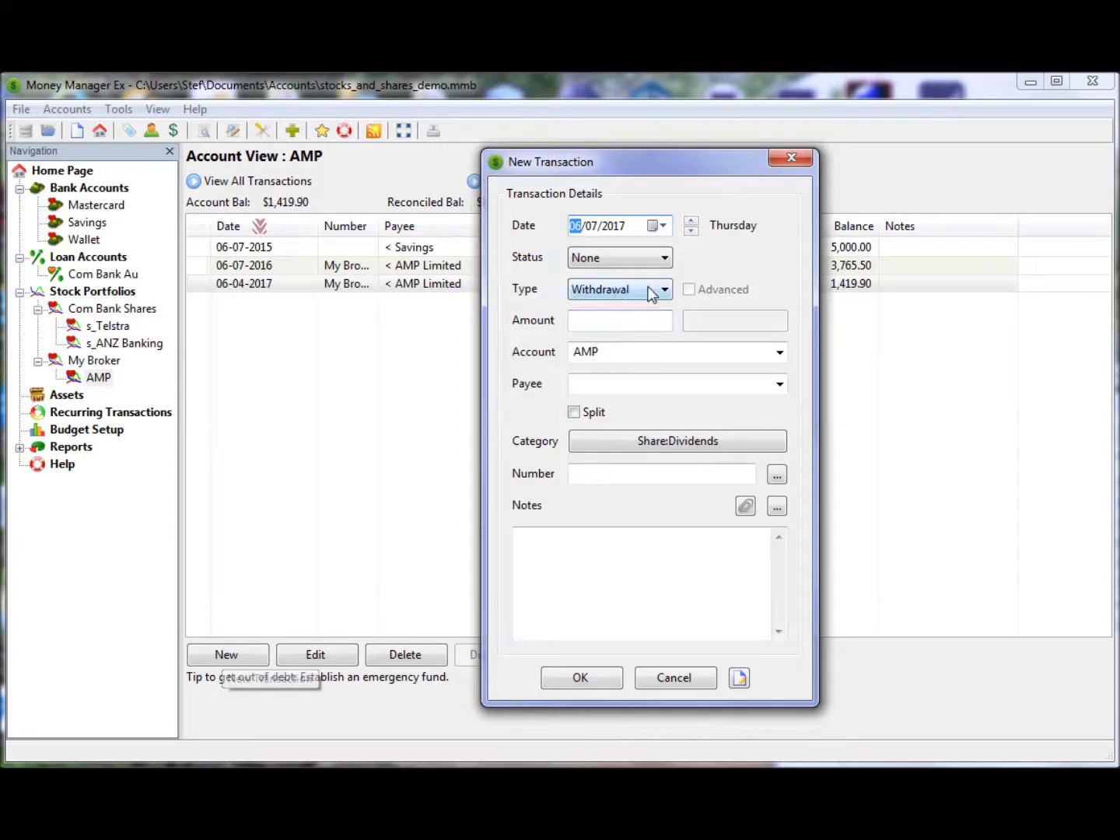
{"action": "left_click", "coordinate": [666, 291]}
{"action": "left_click", "coordinate": [601, 324]}
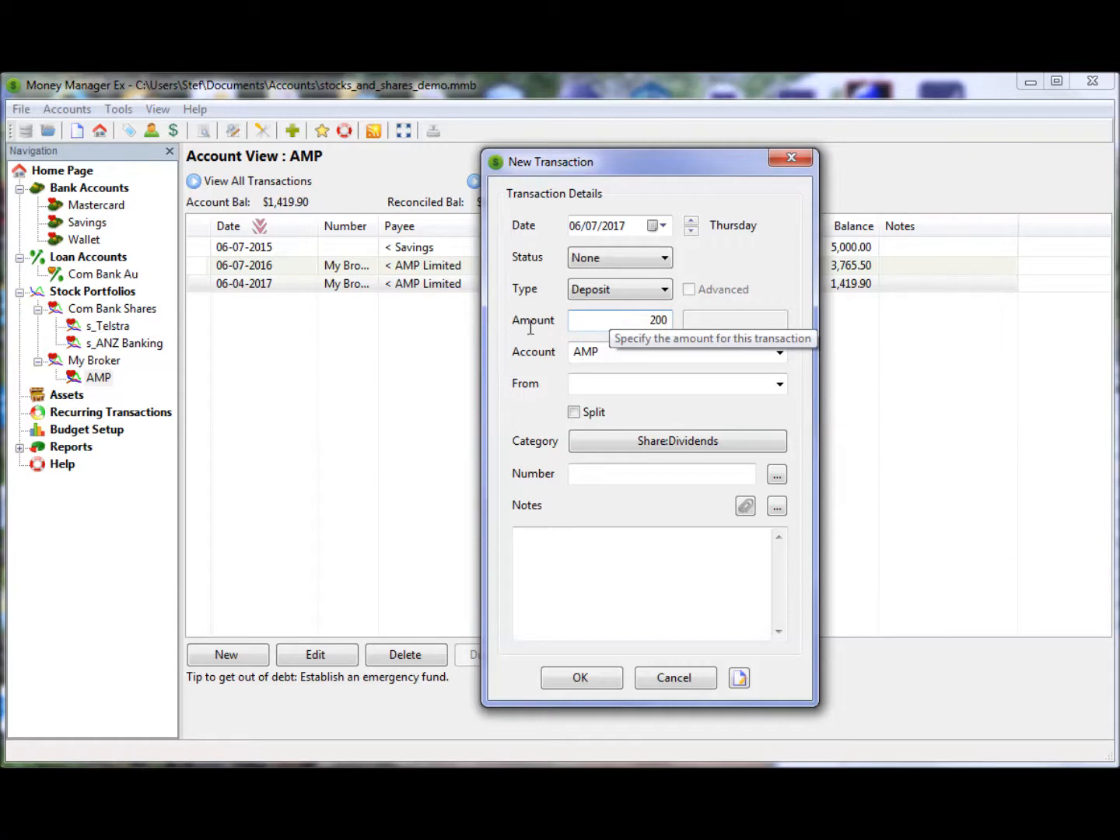
{"action": "left_click", "coordinate": [781, 385]}
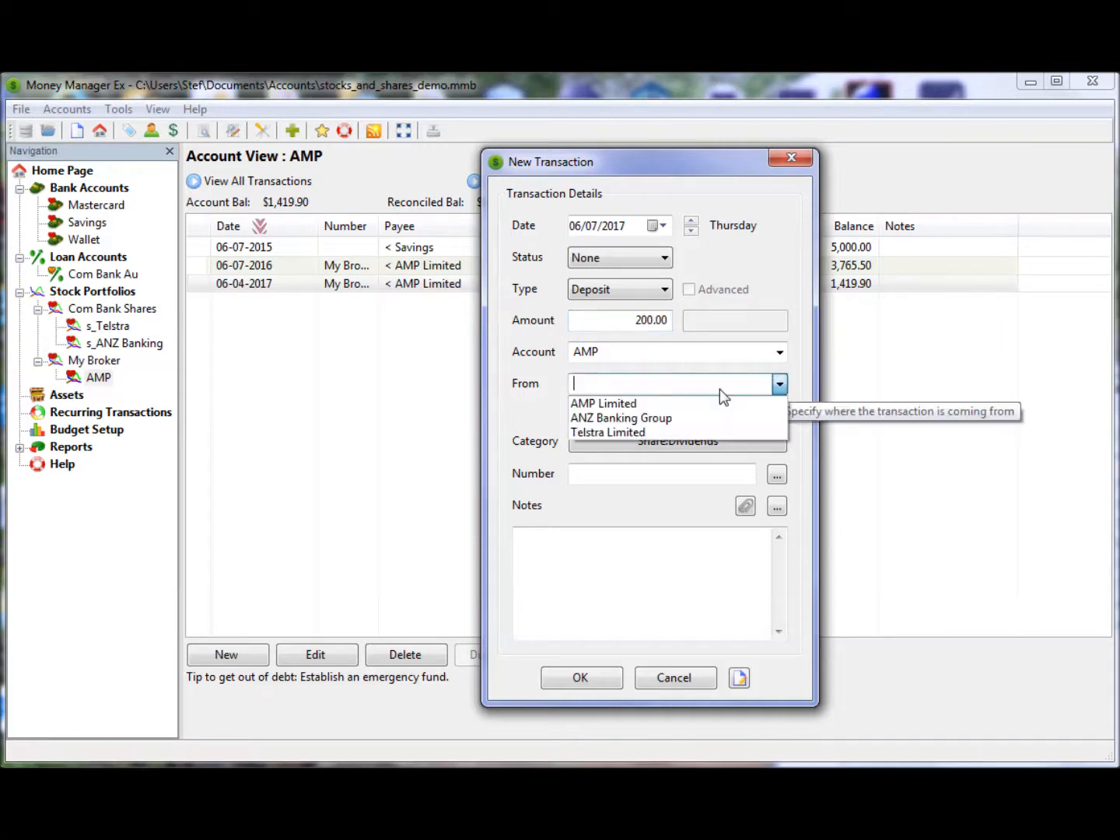
{"action": "left_click", "coordinate": [610, 403]}
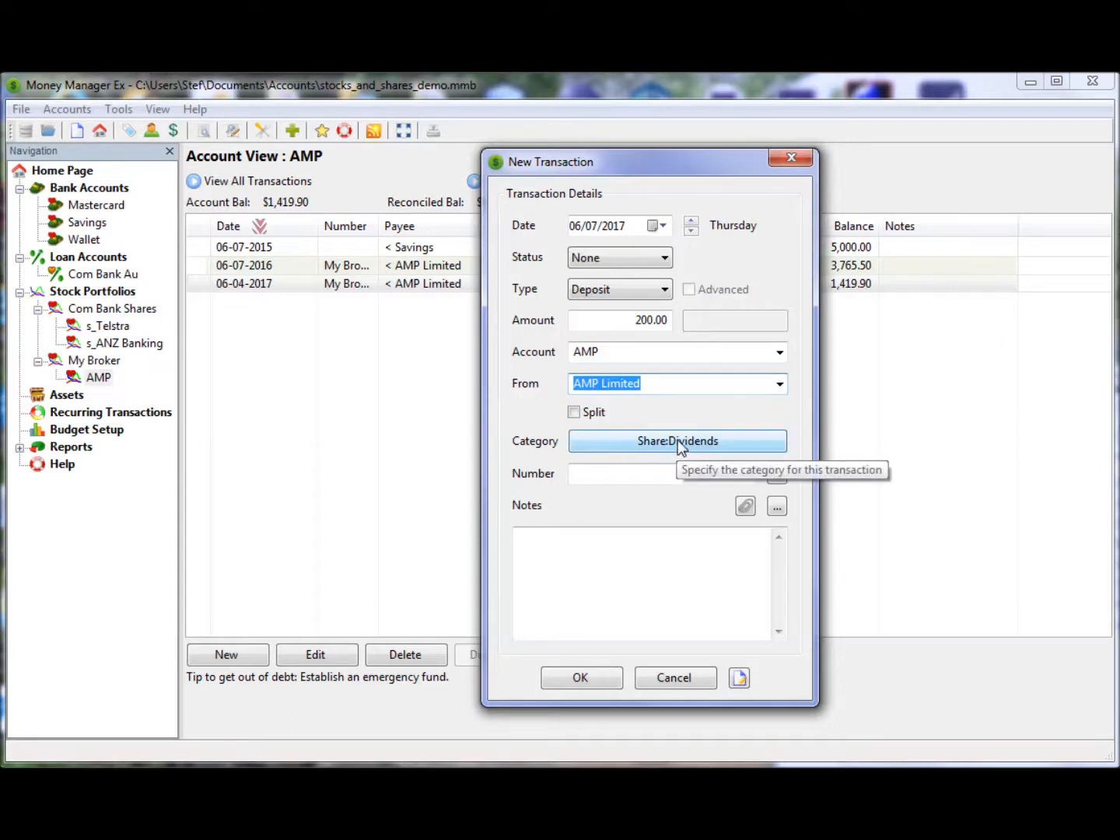
{"action": "left_click", "coordinate": [584, 681]}
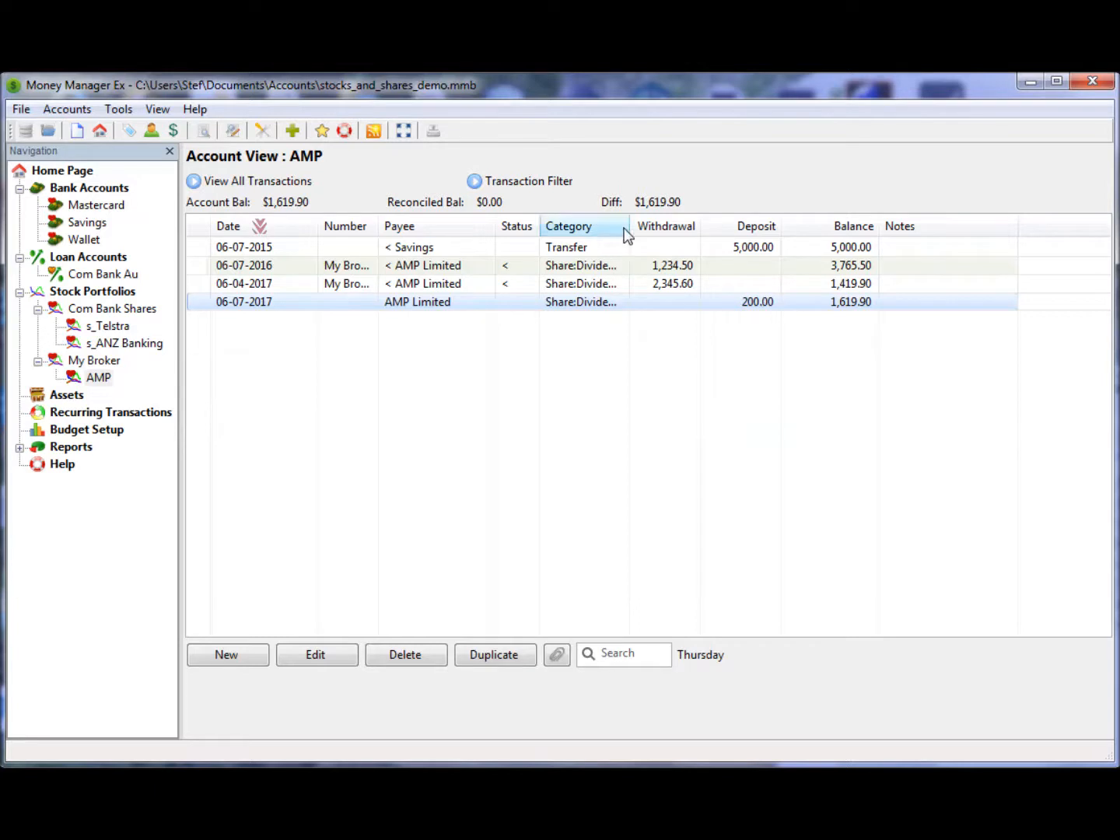
{"action": "left_click_drag", "start_coordinate": [630, 224], "coordinate": [731, 221]}
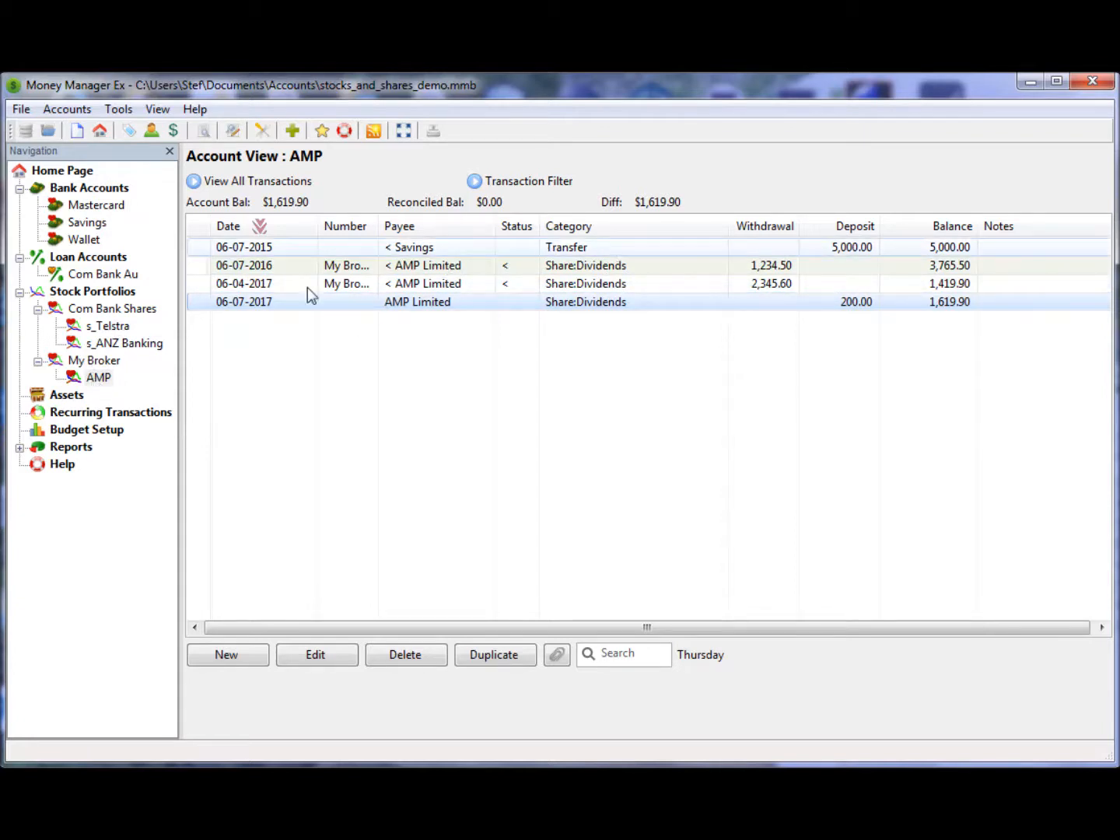
Check the AMP investment's details in the My Broker portfolio and refresh the stock prices online.
{"action": "left_click", "coordinate": [105, 363]}
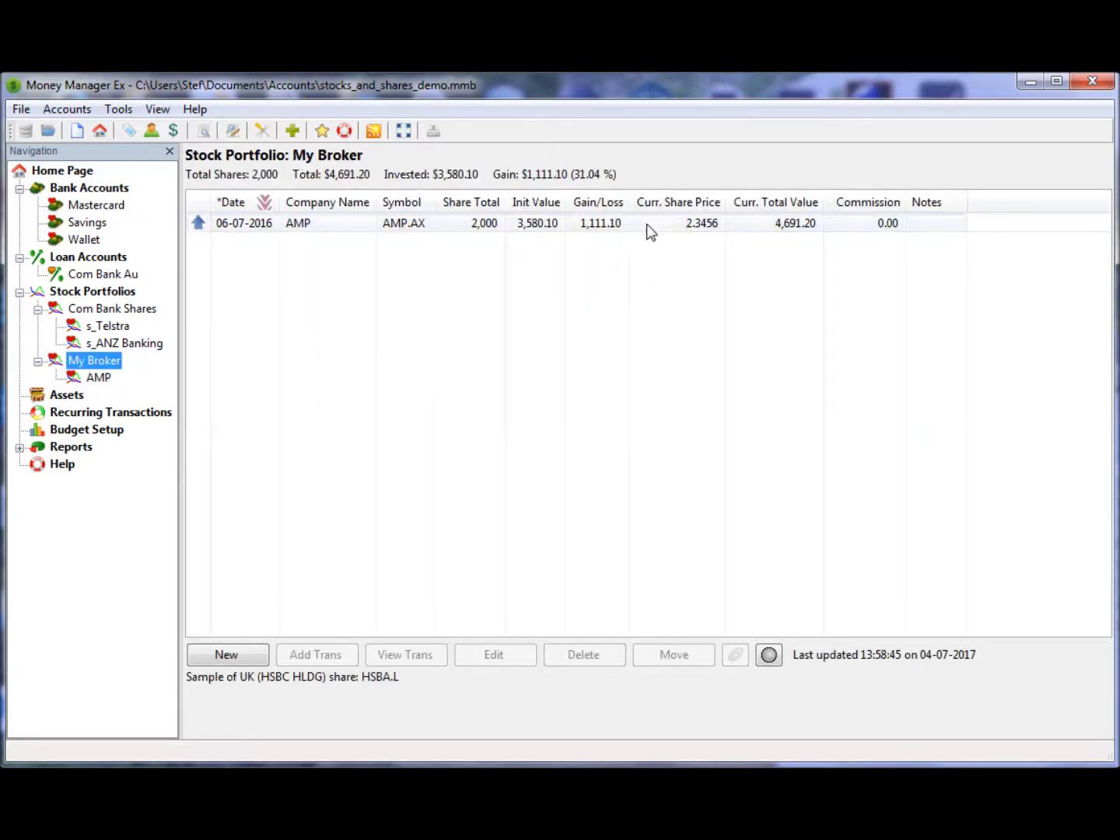
{"action": "left_click", "coordinate": [526, 223]}
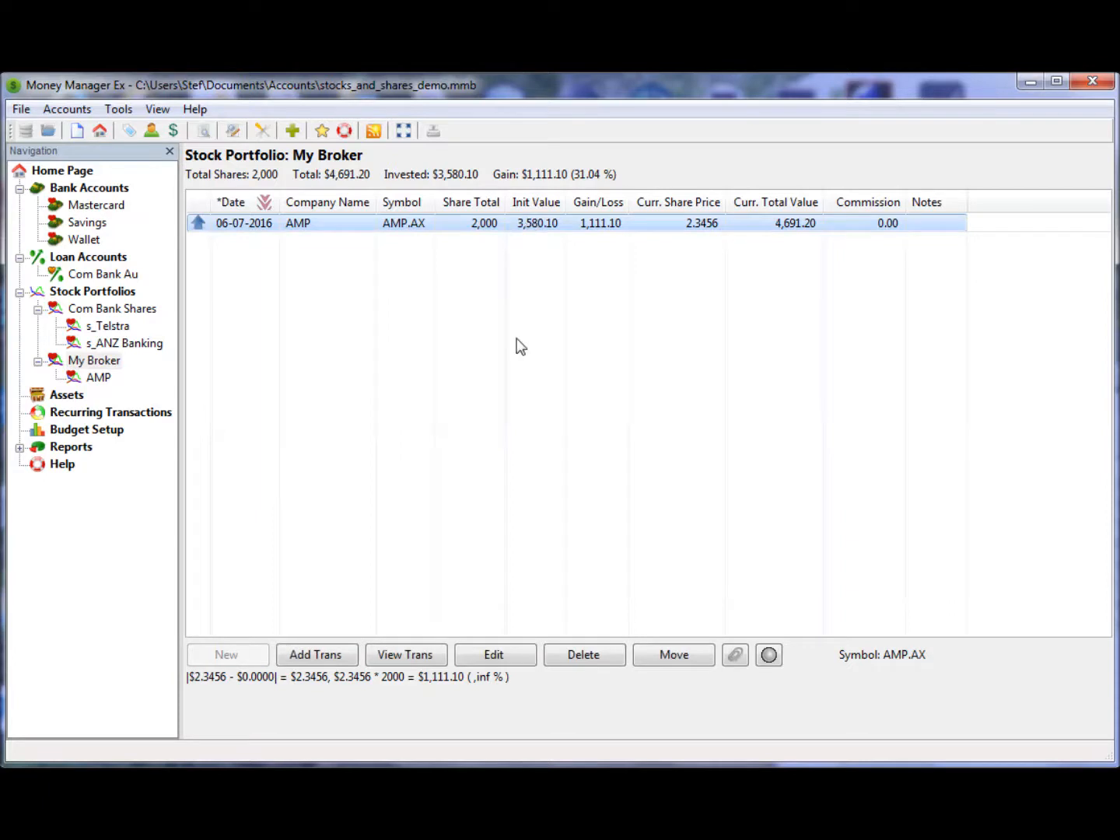
{"action": "left_click", "coordinate": [509, 655]}
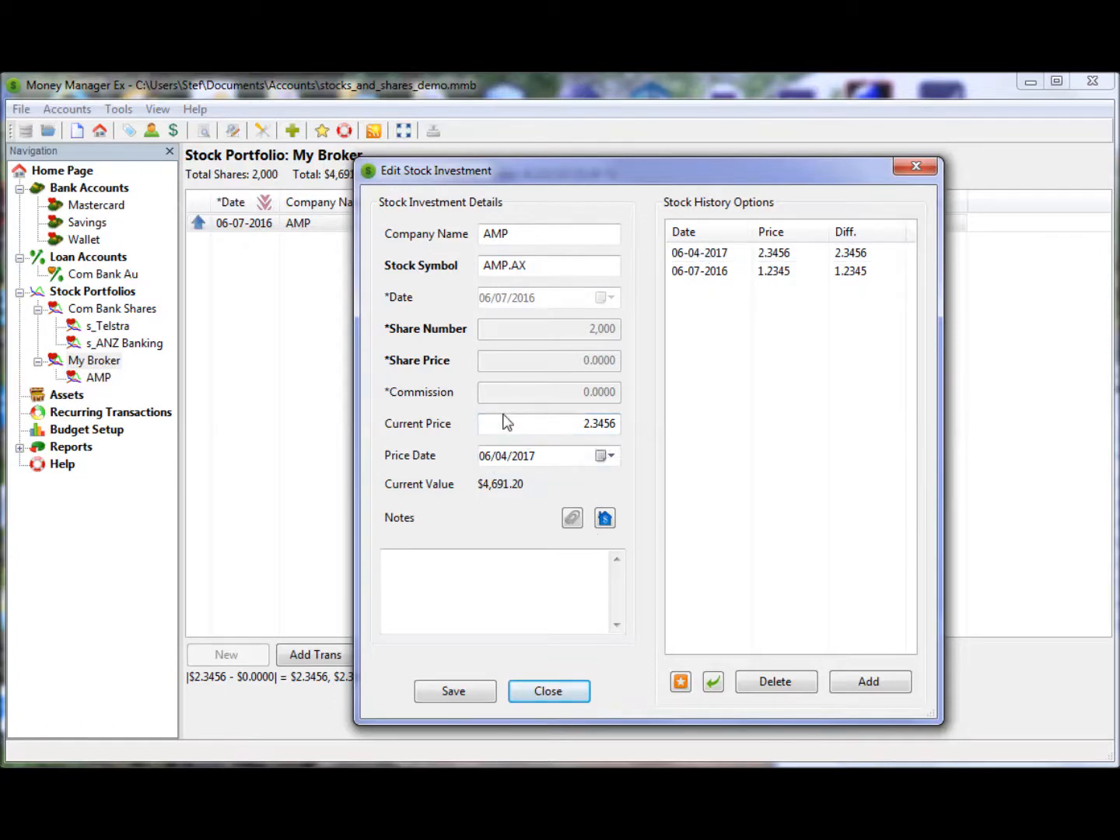
{"action": "left_click", "coordinate": [549, 692]}
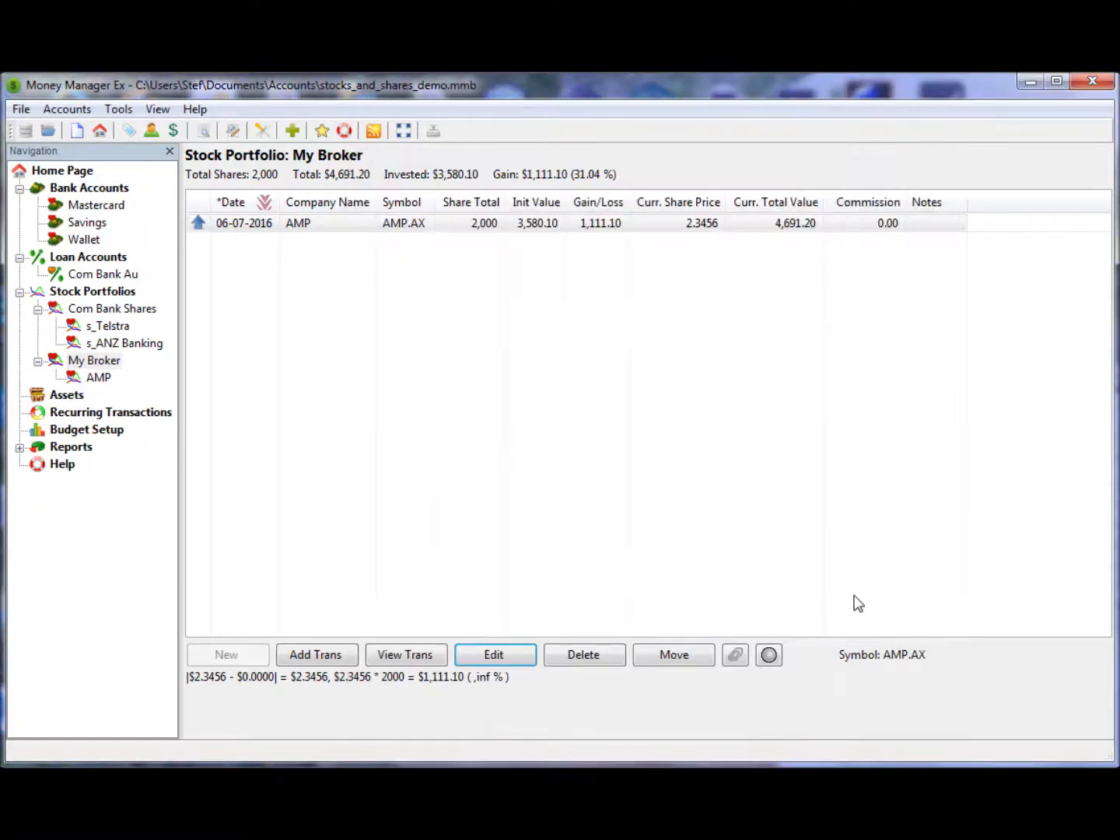
{"action": "left_click", "coordinate": [768, 656]}
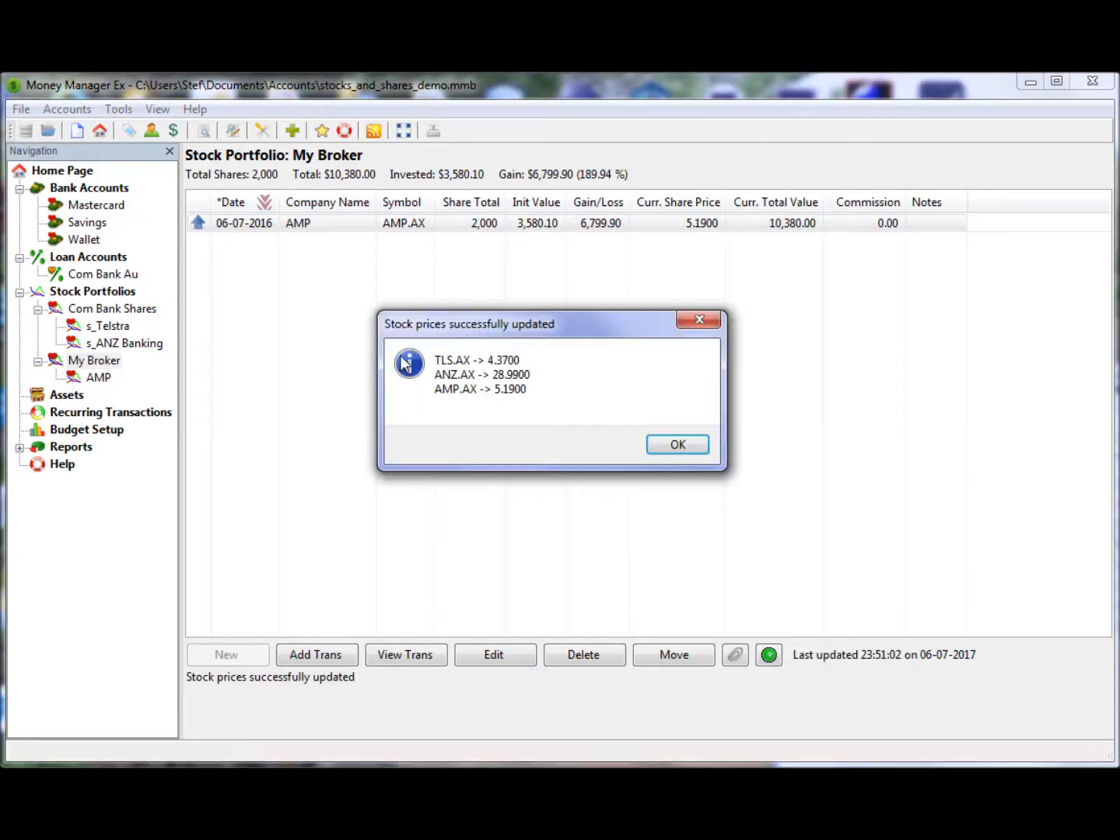
{"action": "left_click", "coordinate": [688, 447]}
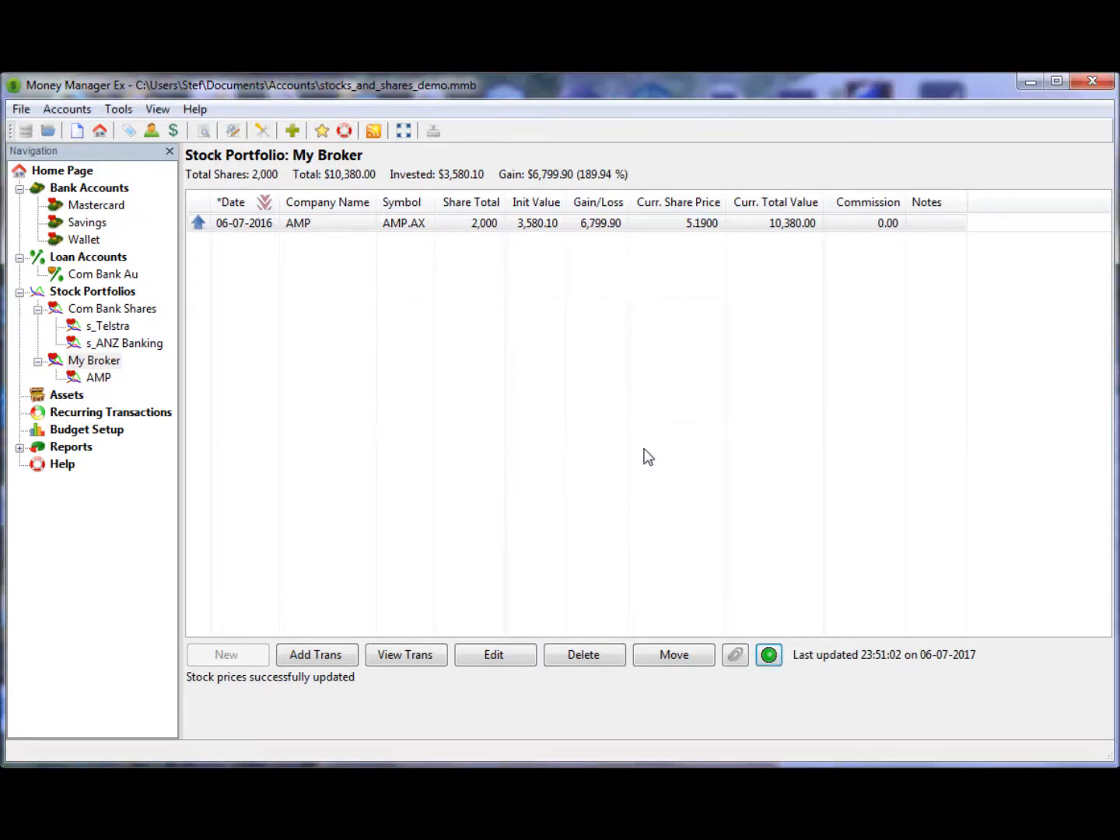
Examine the AMP stock's transaction list and its price history in My Broker.
{"action": "left_click", "coordinate": [398, 655]}
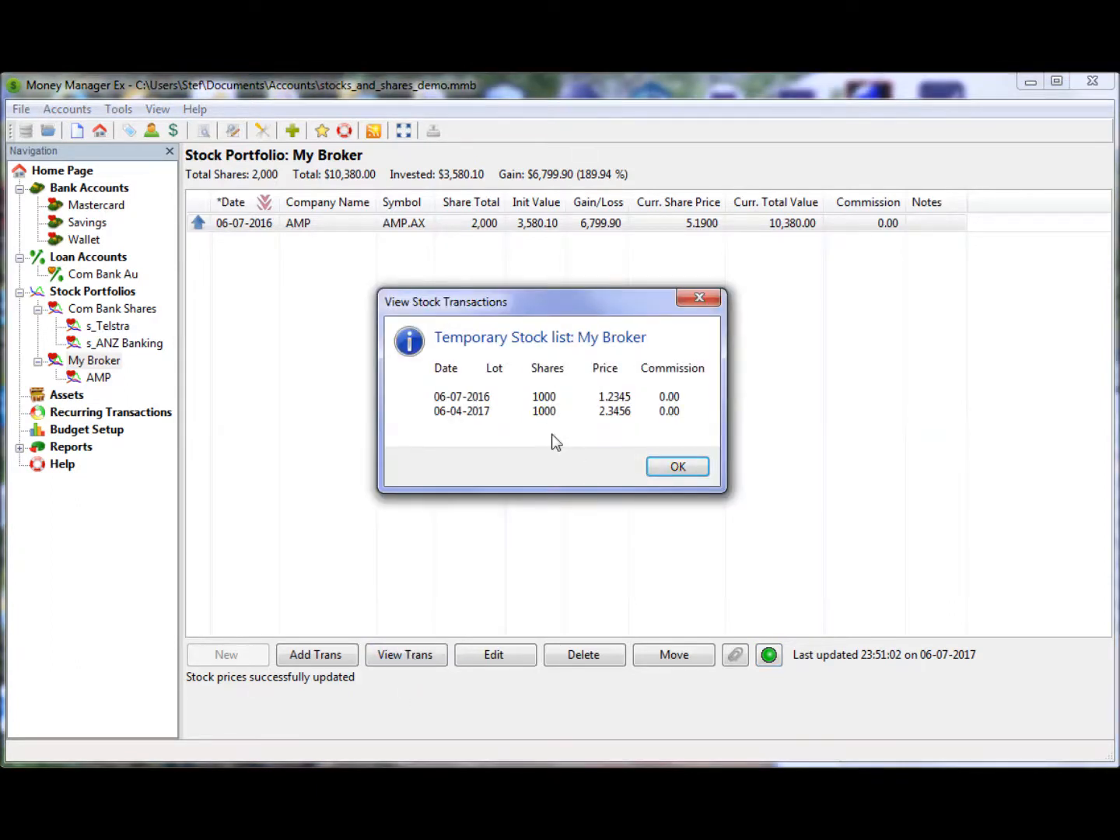
{"action": "left_click", "coordinate": [681, 465]}
{"action": "left_click", "coordinate": [493, 225]}
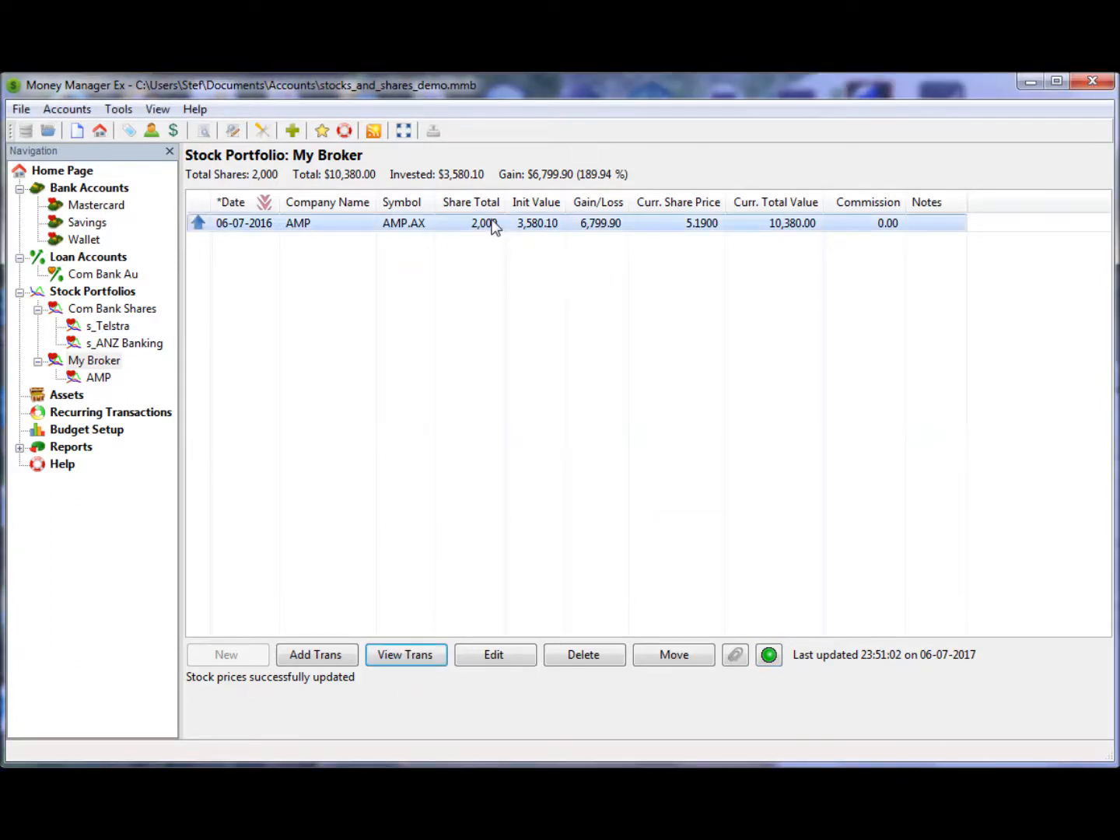
{"action": "left_click", "coordinate": [460, 287]}
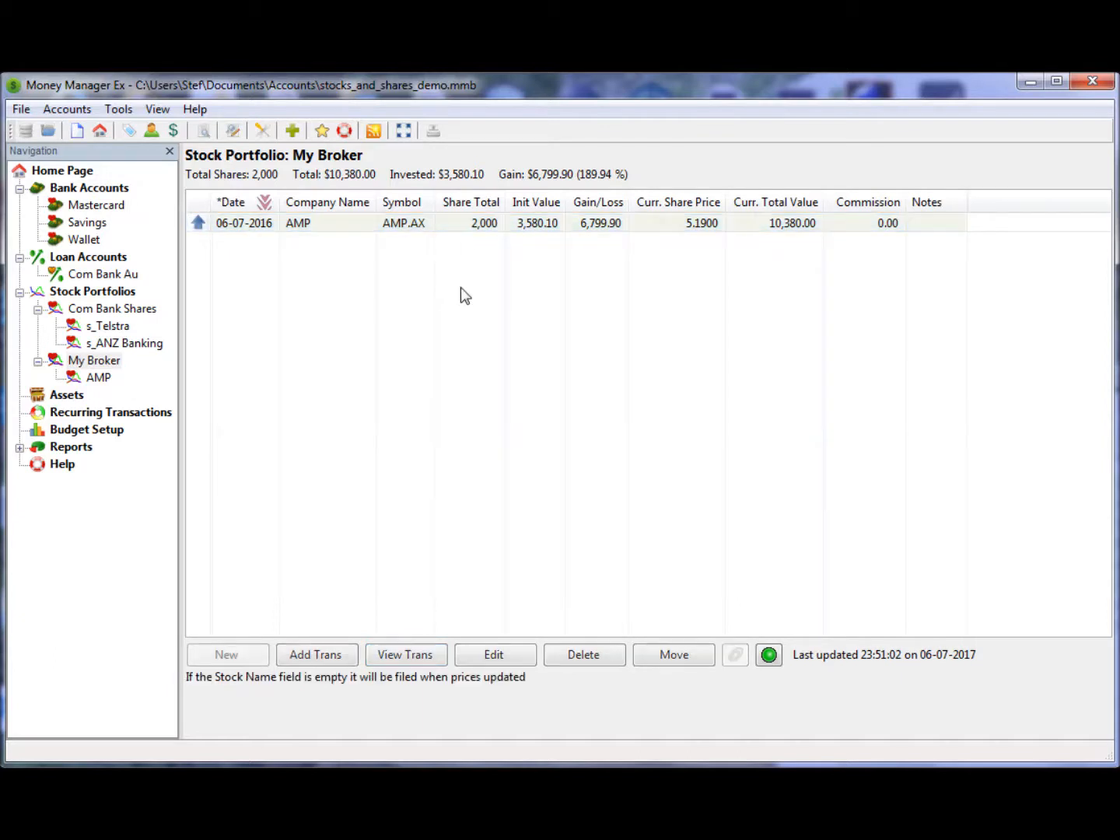
{"action": "left_click", "coordinate": [465, 225]}
{"action": "double_click", "coordinate": [465, 224]}
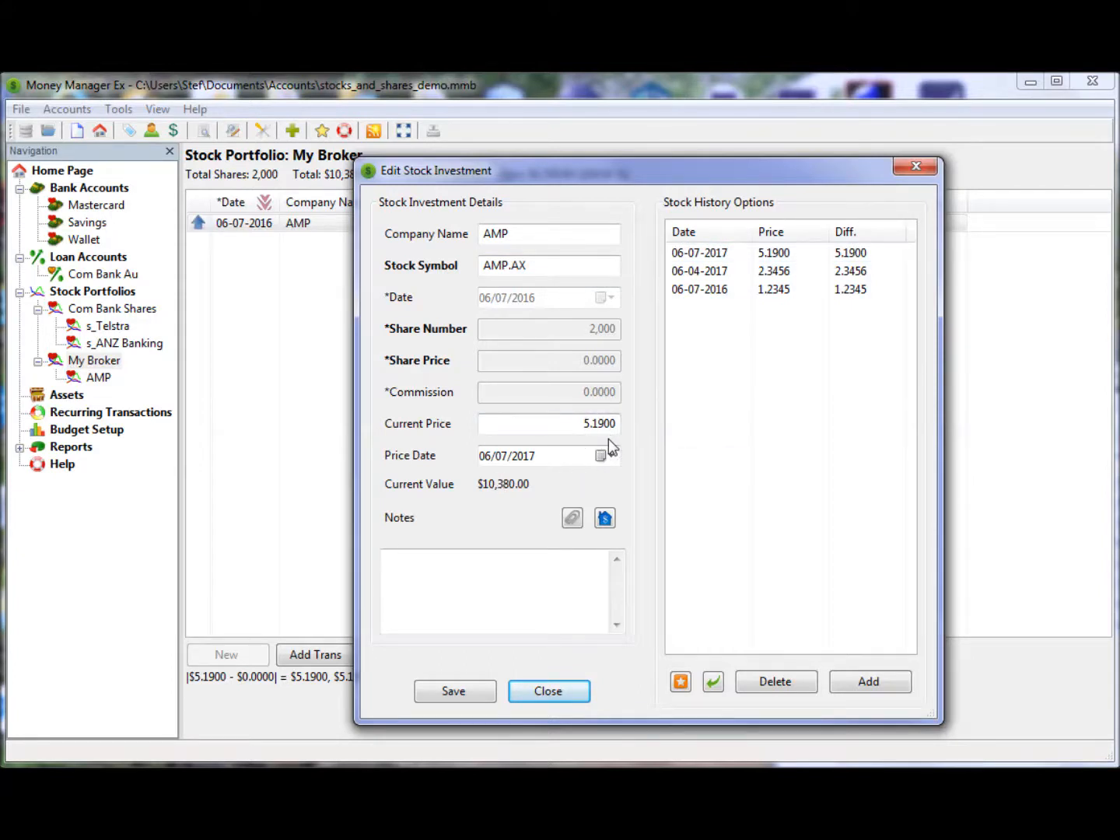
{"action": "left_click", "coordinate": [549, 692]}
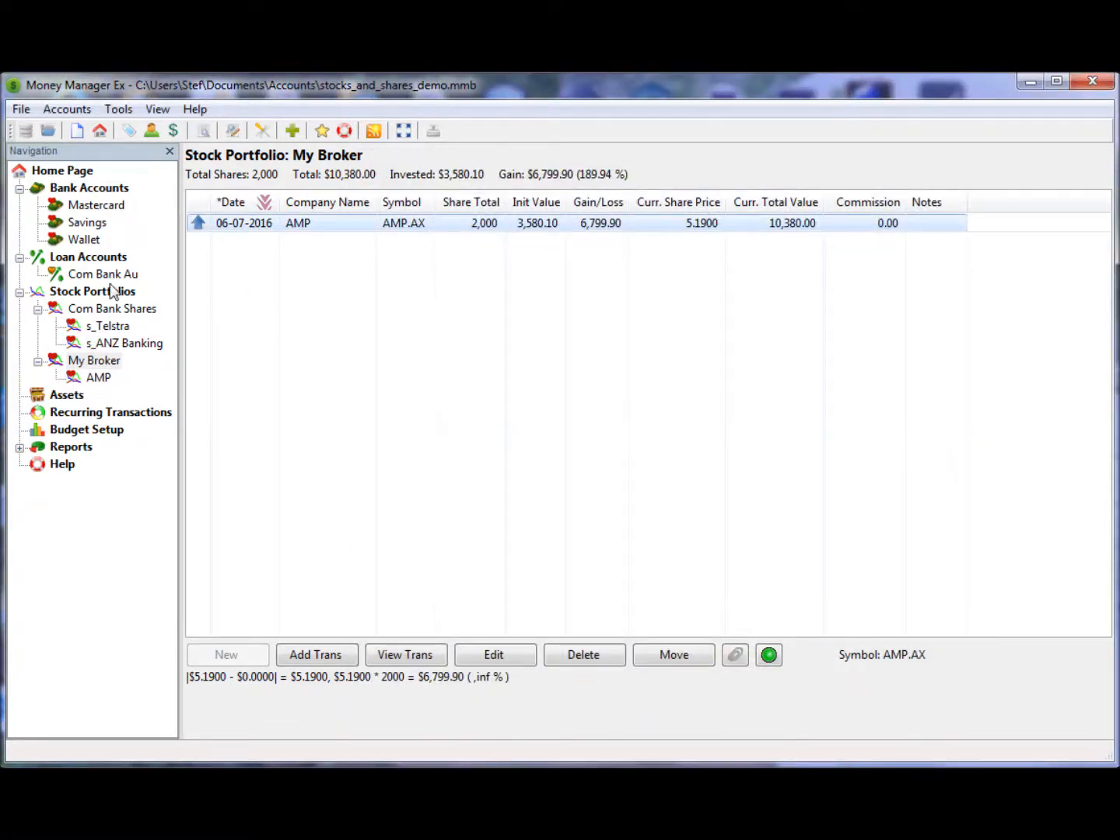
Show the Share Accounts group in the navigation tree, expand it to view its accounts, and hide the group again.
{"action": "left_click", "coordinate": [158, 110]}
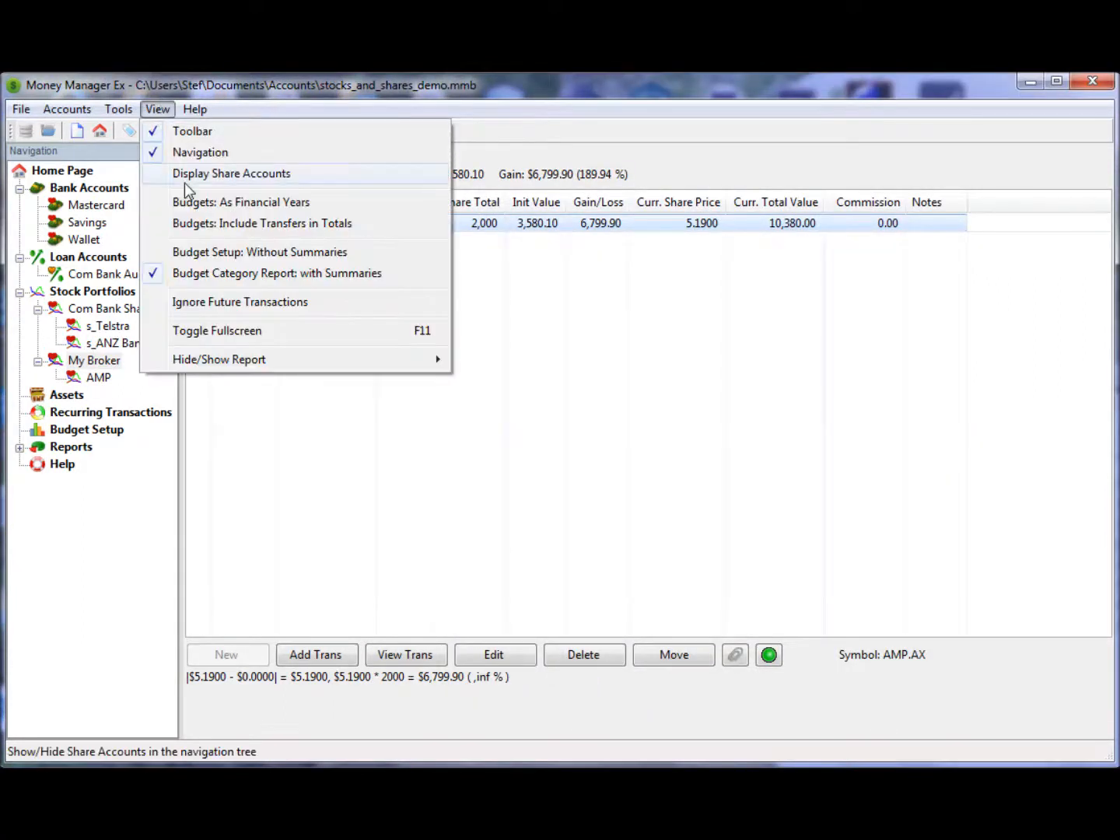
{"action": "left_click", "coordinate": [166, 174]}
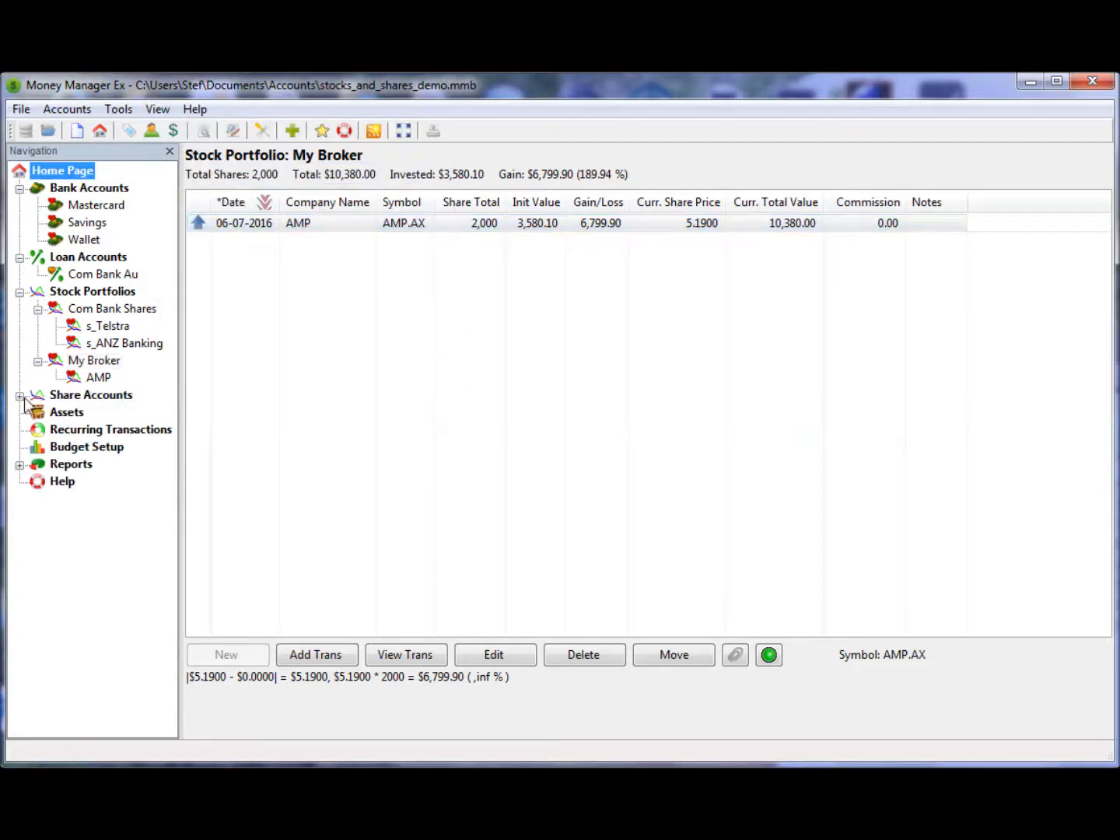
{"action": "left_click", "coordinate": [20, 396]}
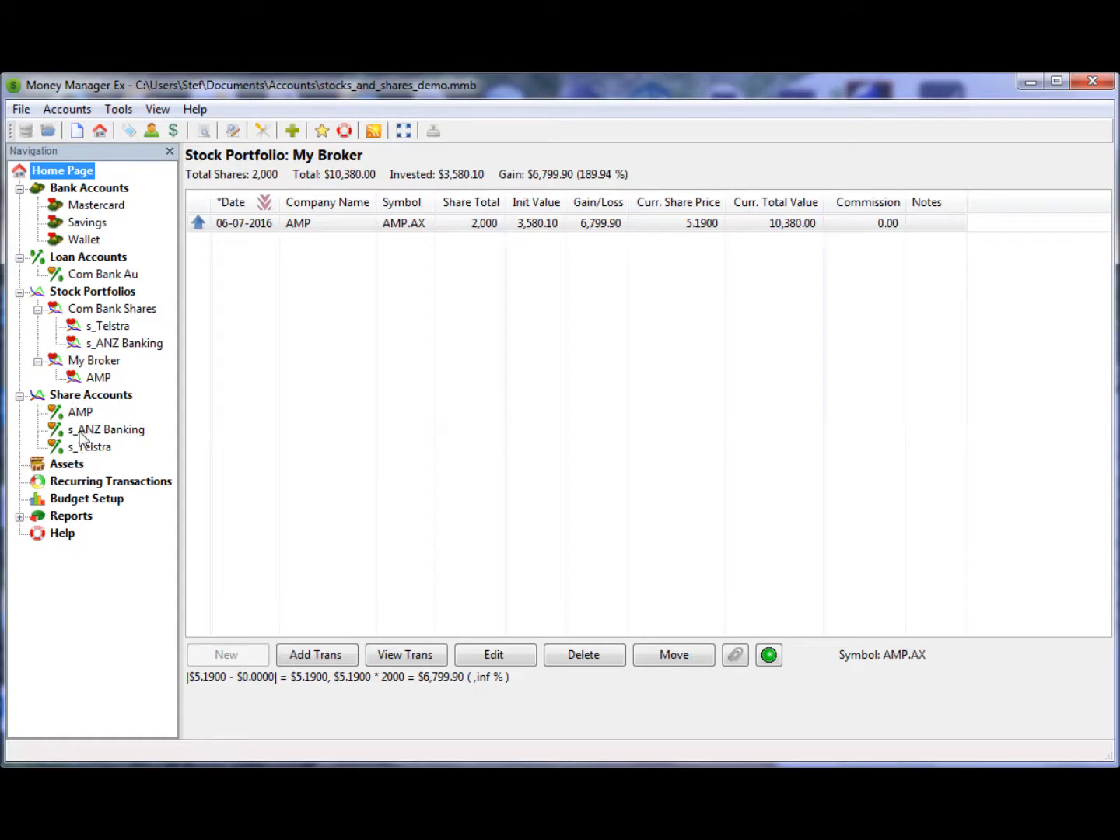
{"action": "left_click", "coordinate": [20, 395]}
{"action": "left_click", "coordinate": [158, 108]}
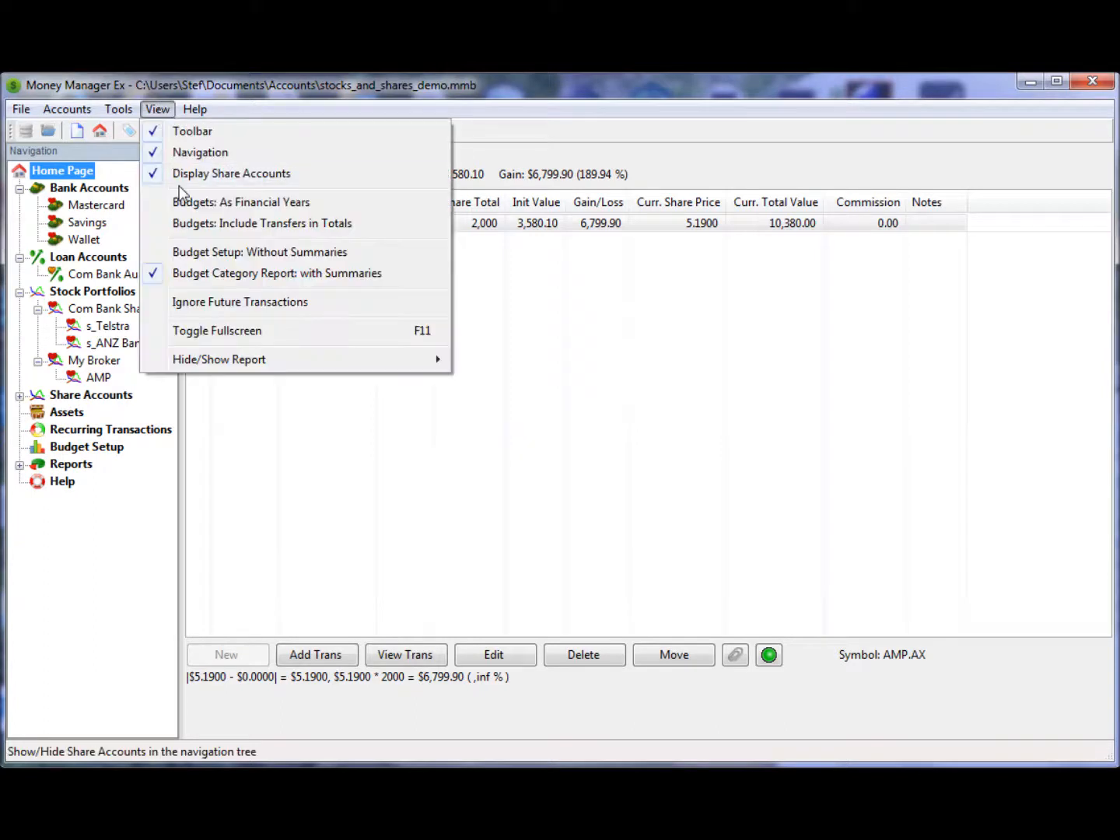
{"action": "left_click", "coordinate": [159, 174]}
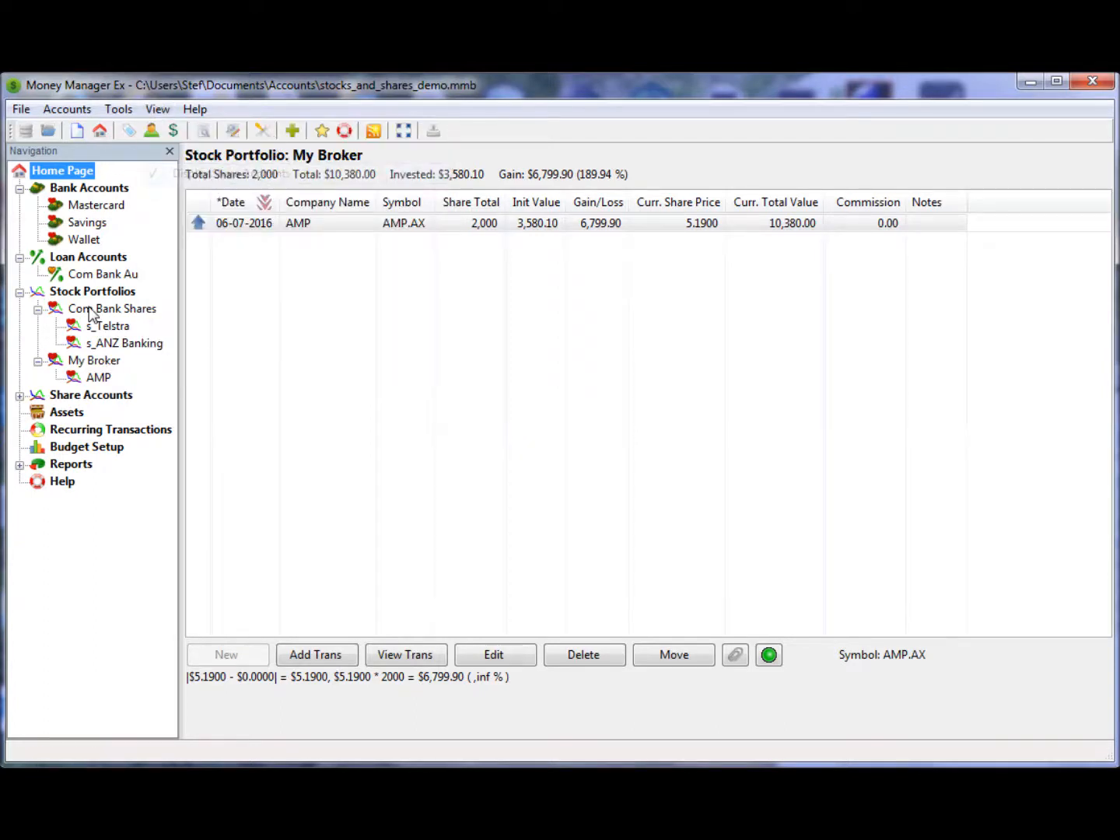